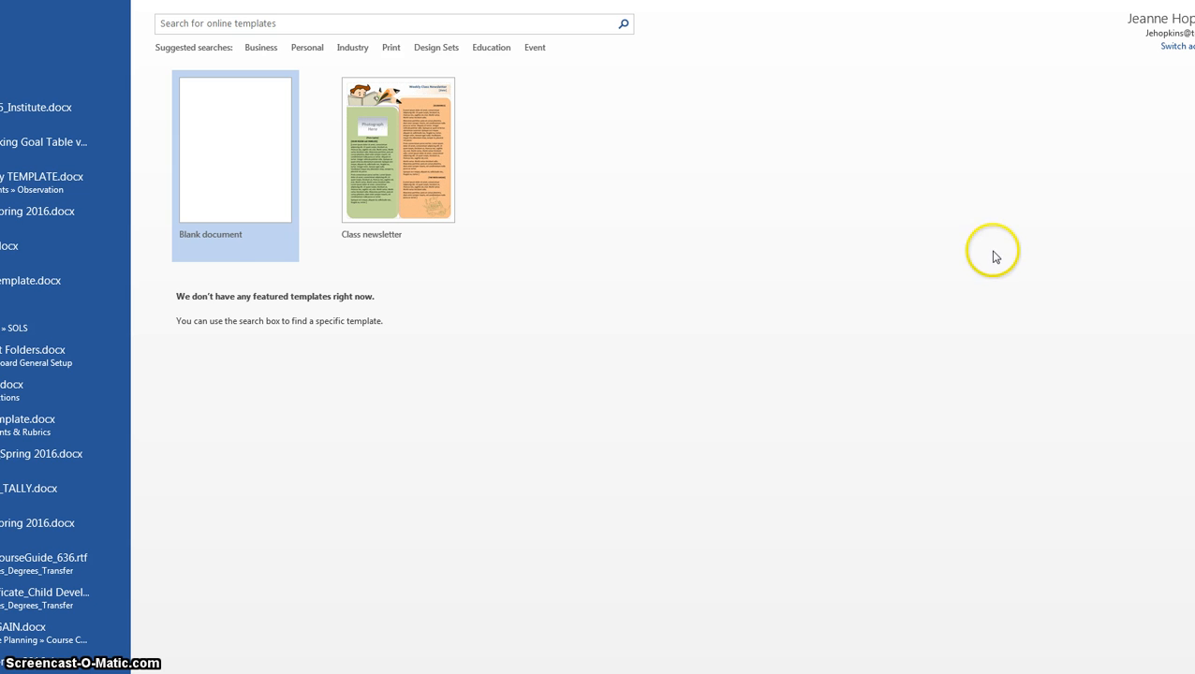
- Search the online templates for "brochure"
left_click(310, 24)
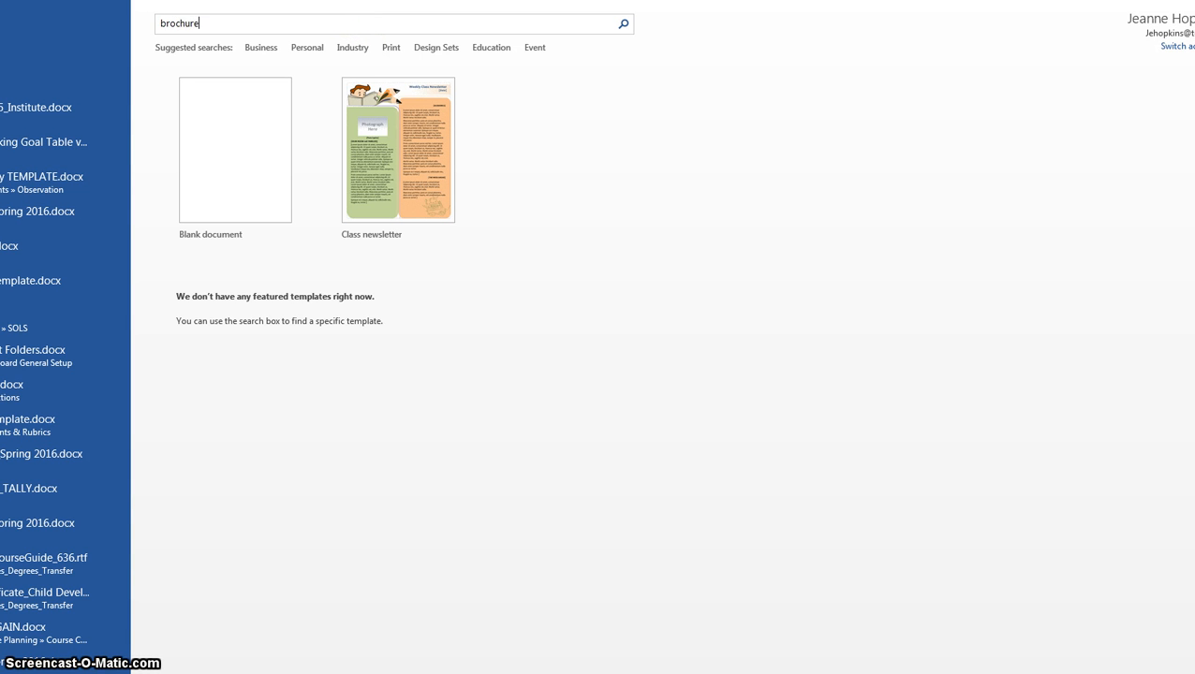
key("Return")
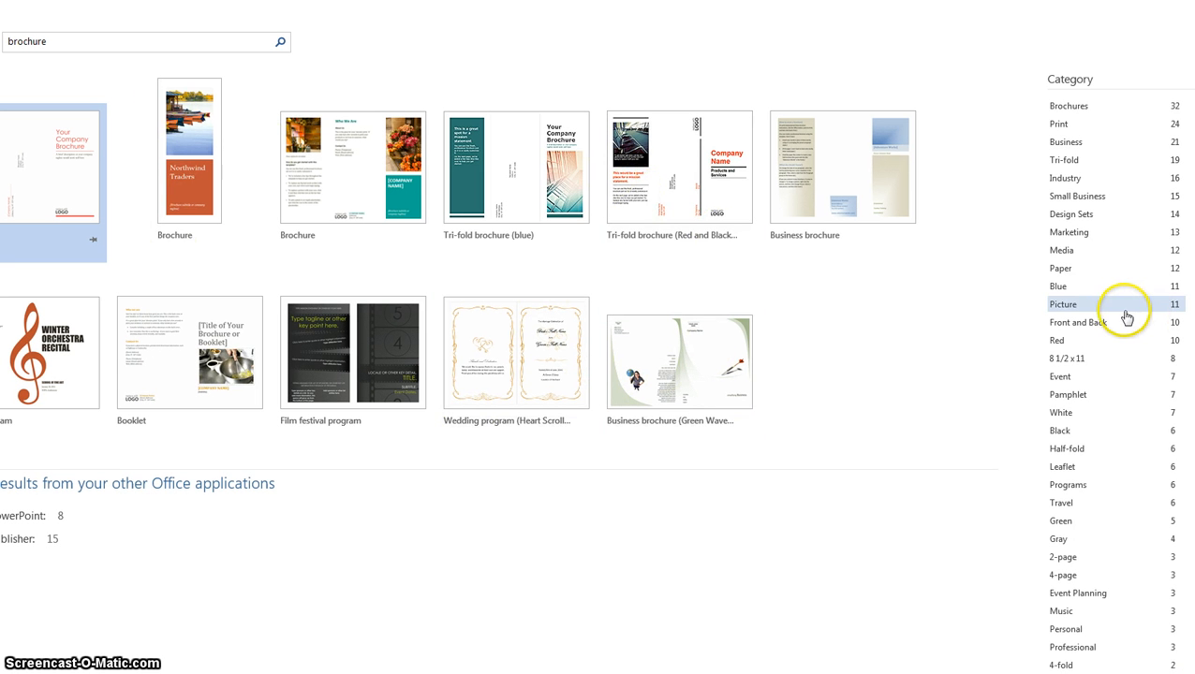
- Browse the category list, filter the brochure templates by Parent, and clear that filter again
scroll(1121, 311, "down", 2)
scroll(1118, 307, "down", 4)
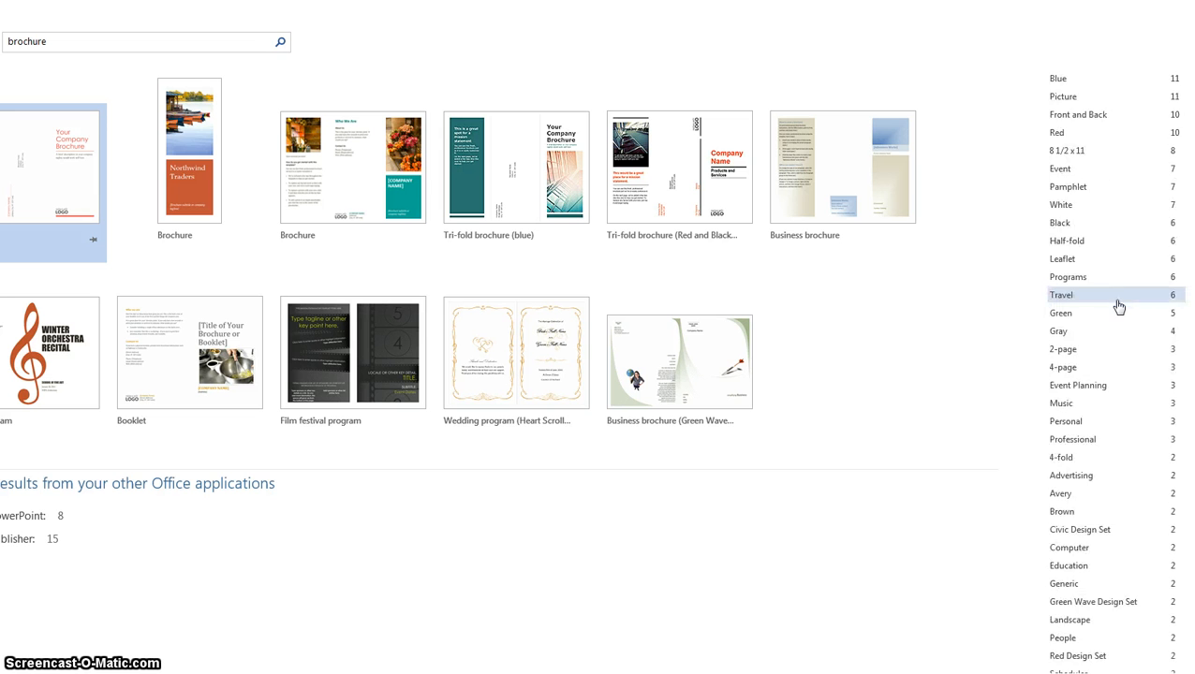
scroll(1118, 307, "down", 1)
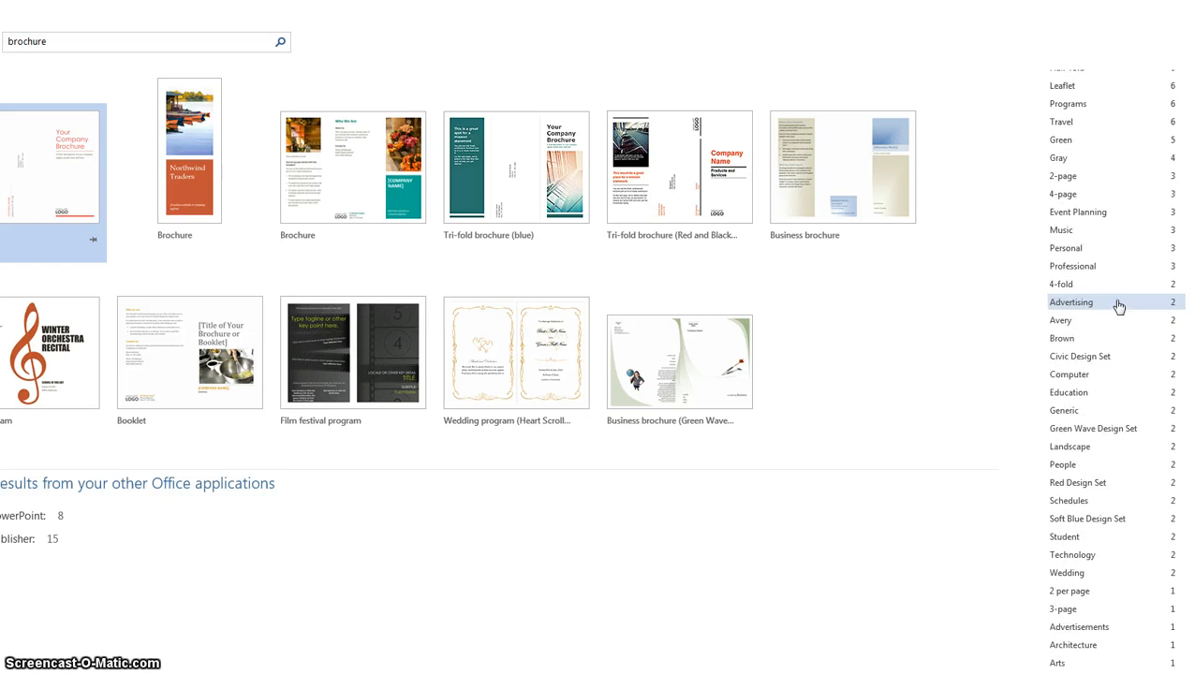
scroll(1118, 306, "down", 12)
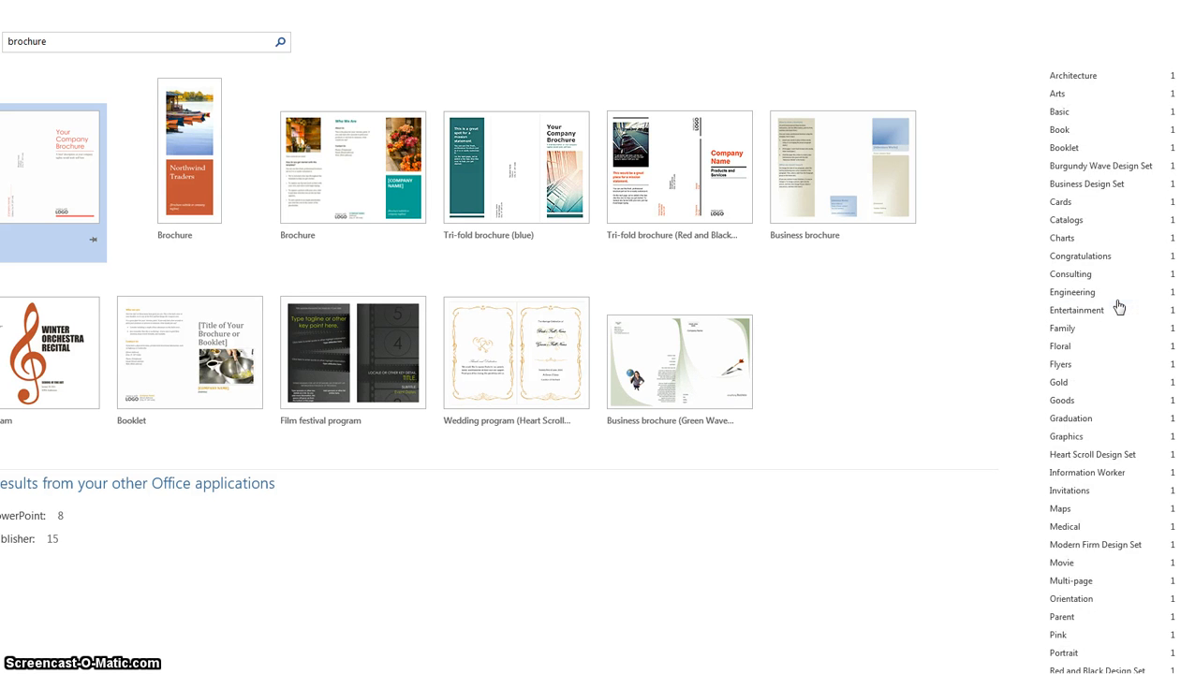
scroll(1117, 306, "down", 1)
scroll(1082, 597, "down", 5)
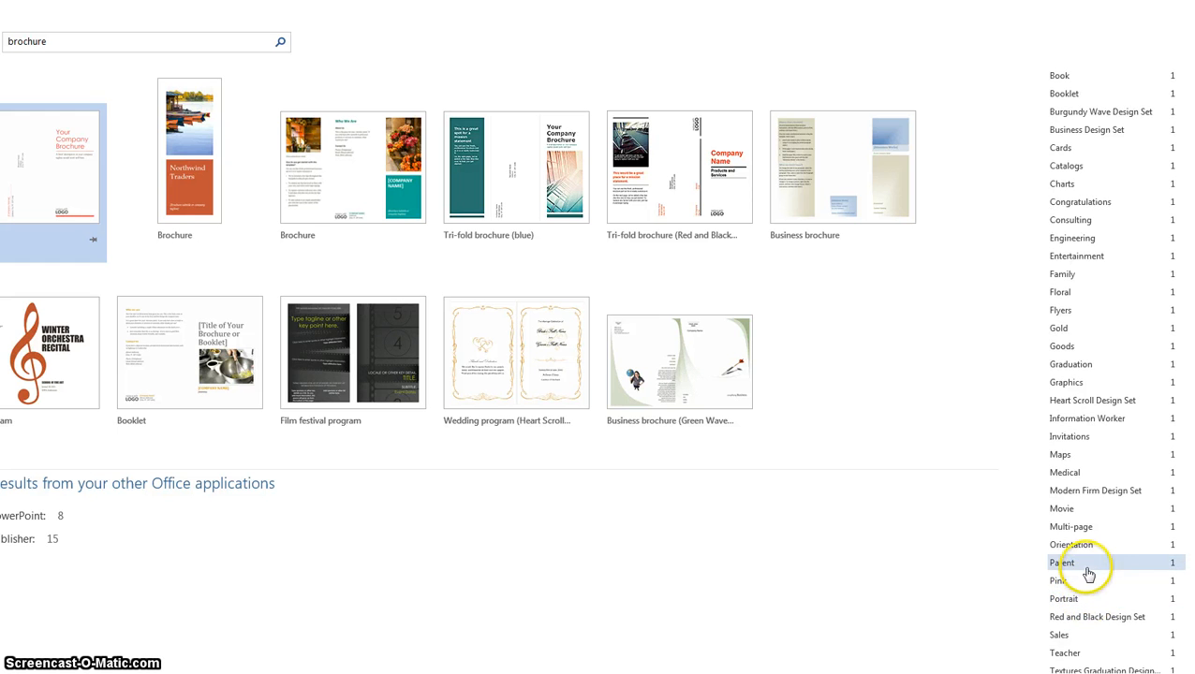
left_click(1086, 564)
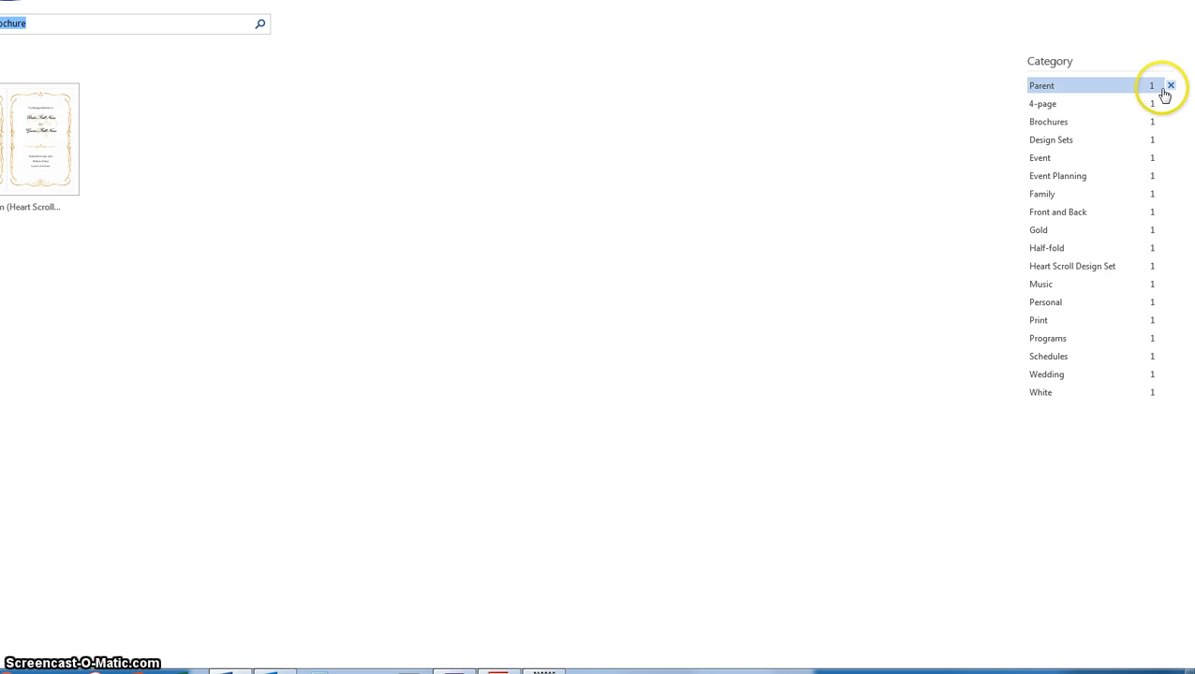
left_click(1171, 86)
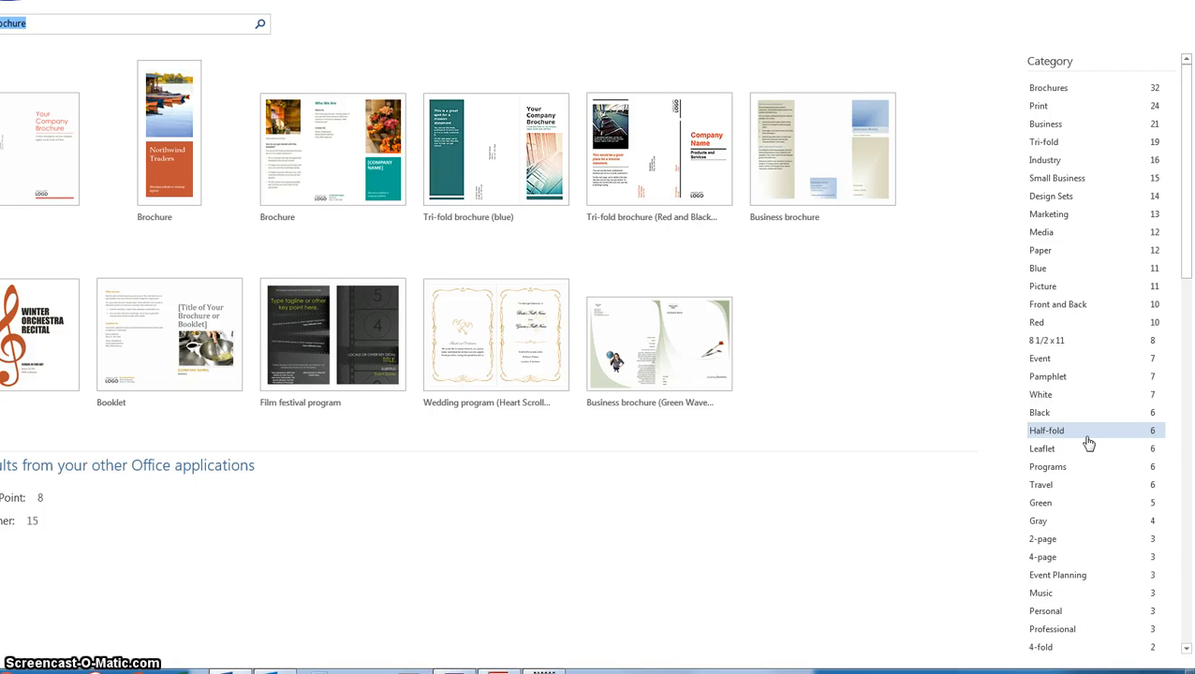
- Filter the brochure templates by the Education category to view its matches, and remove the filter
scroll(1088, 444, "down", 1)
scroll(1088, 444, "down", 1)
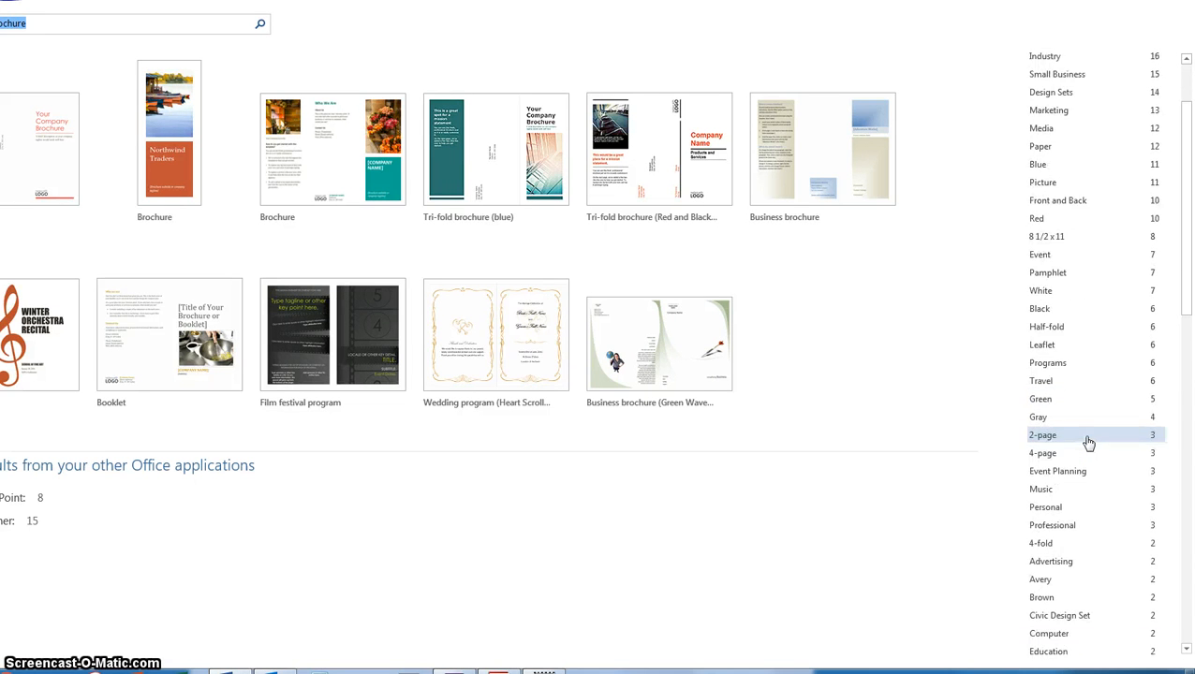
scroll(1088, 442, "down", 2)
left_click(1076, 581)
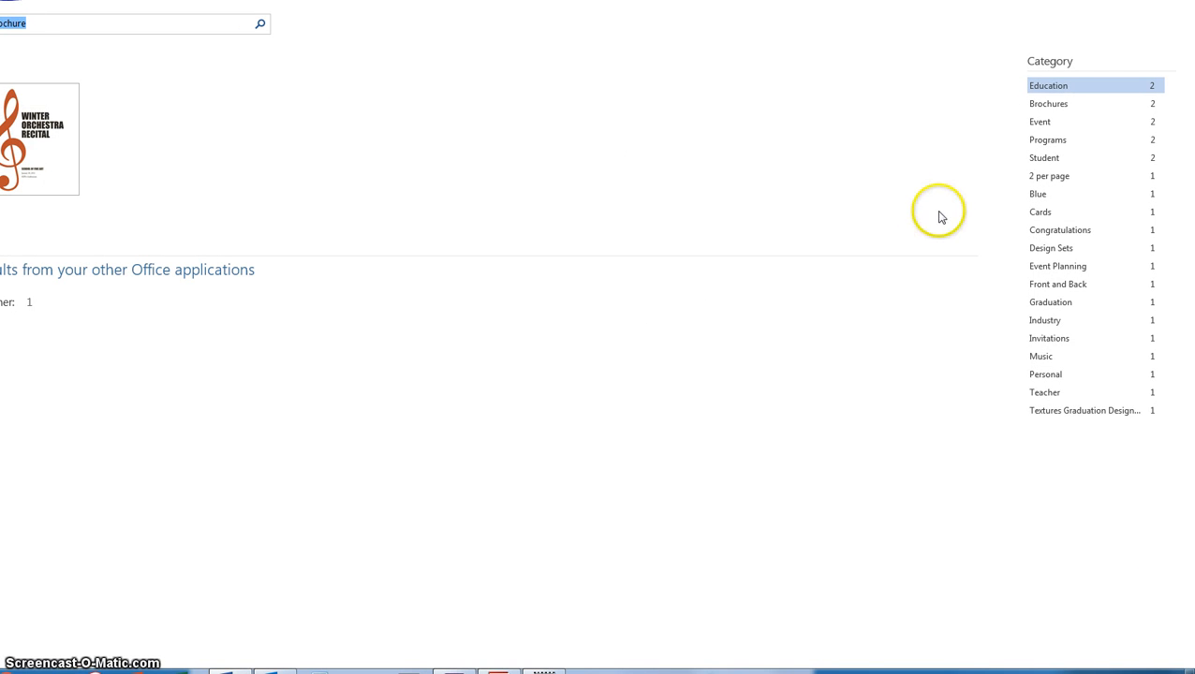
mouse_move(1069, 85)
left_click(1173, 88)
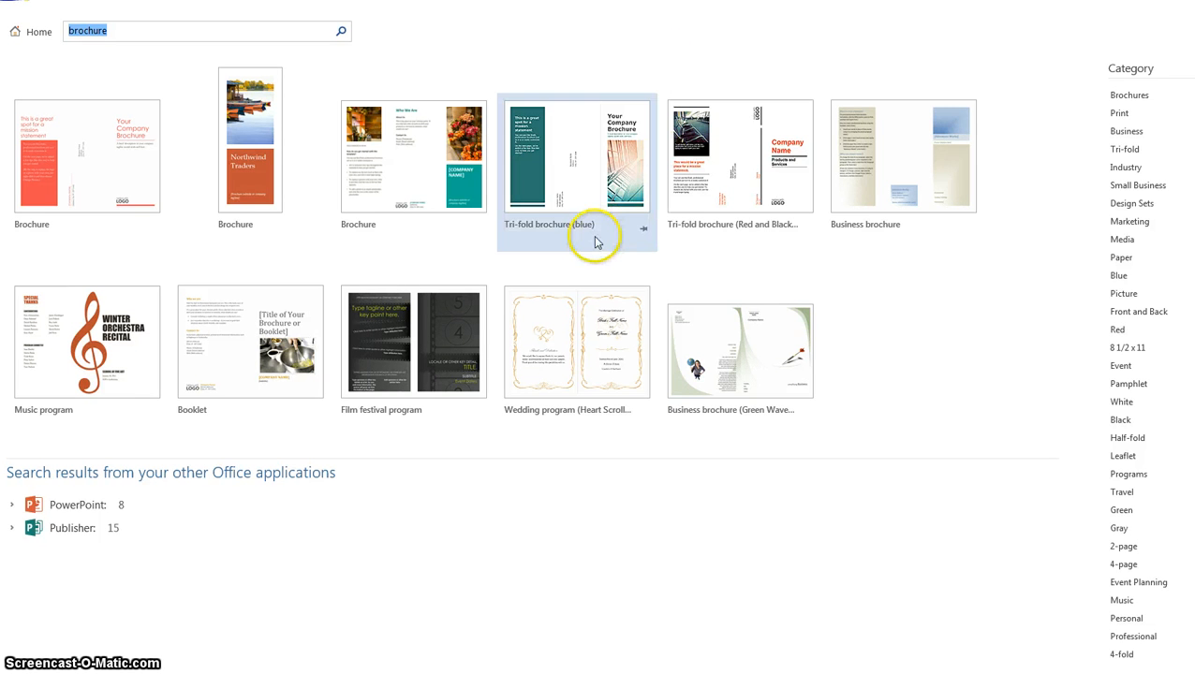
- Create a document from the Brochure template with the flower photo and teal cover panel, and look over both of its pages
left_click(446, 180)
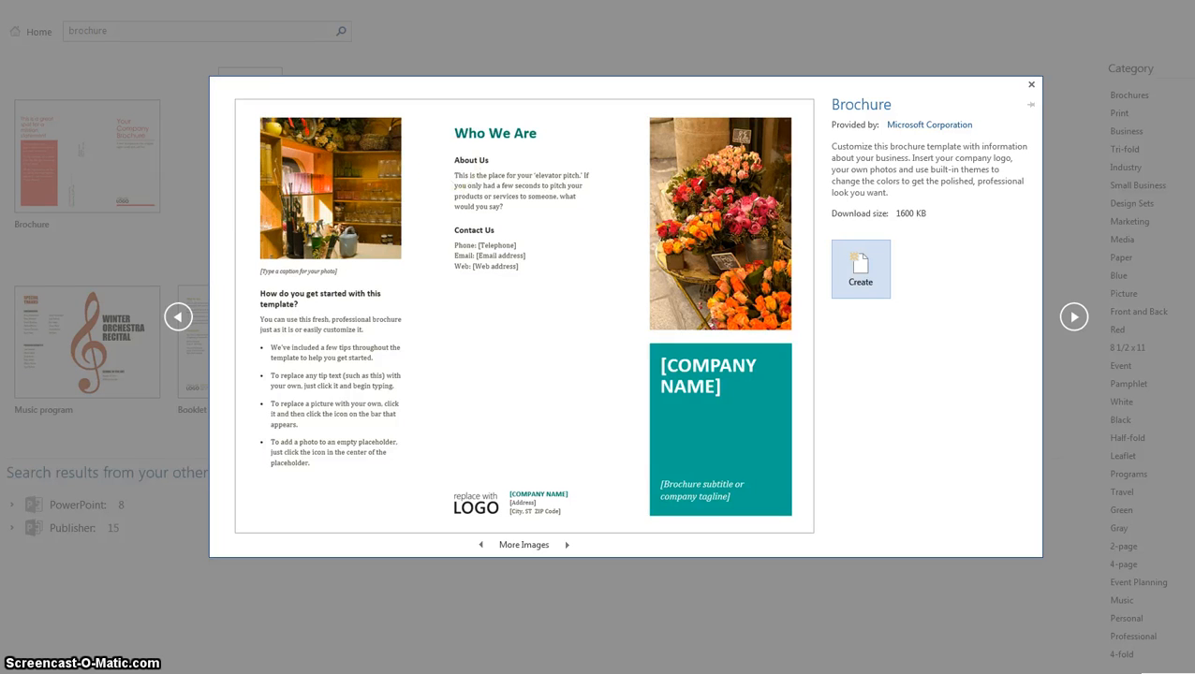
left_click(861, 281)
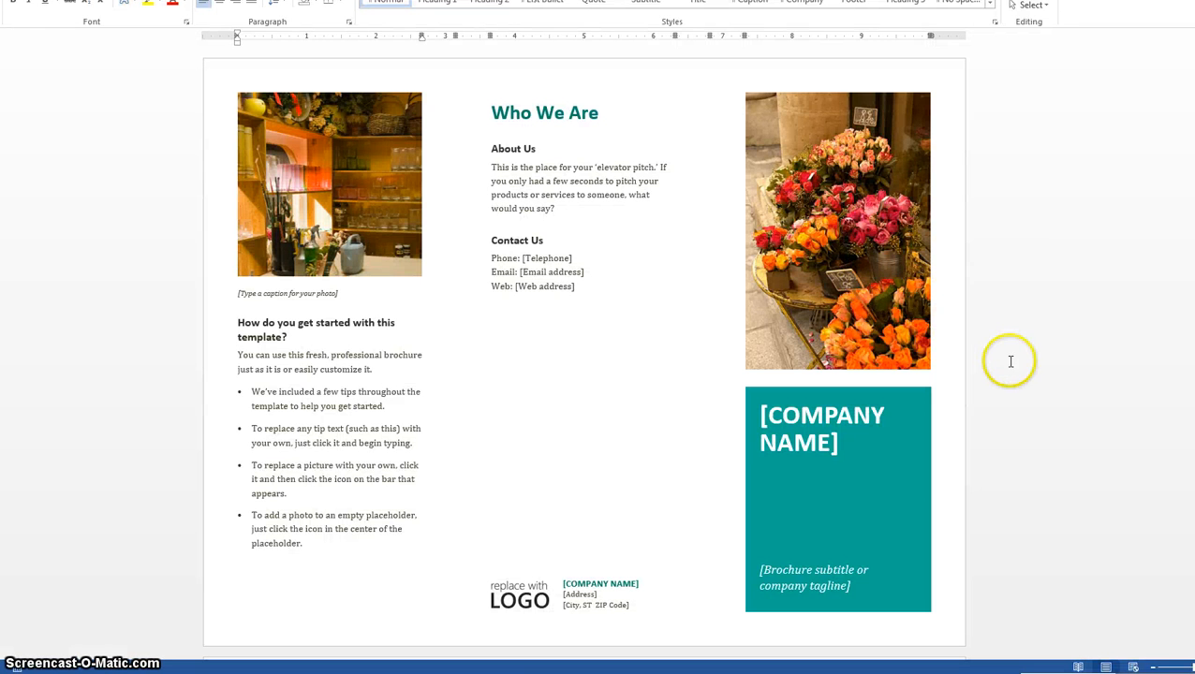
left_click(576, 372)
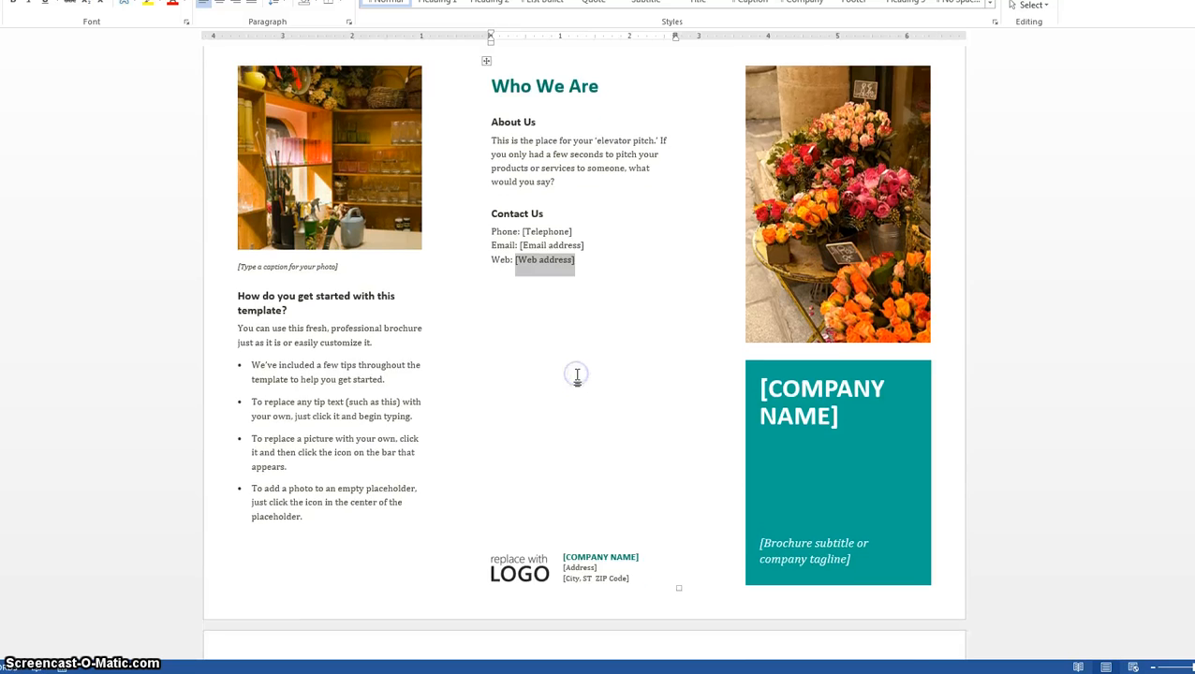
scroll(577, 374, "down", 10)
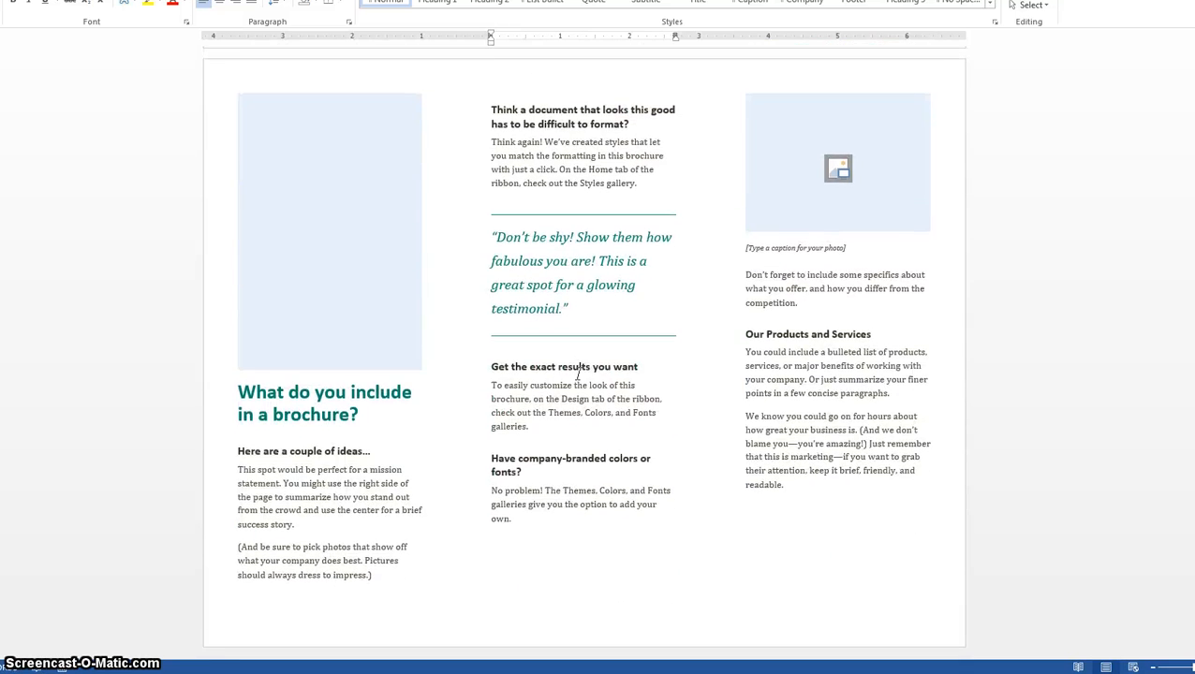
scroll(698, 402, "up", 3)
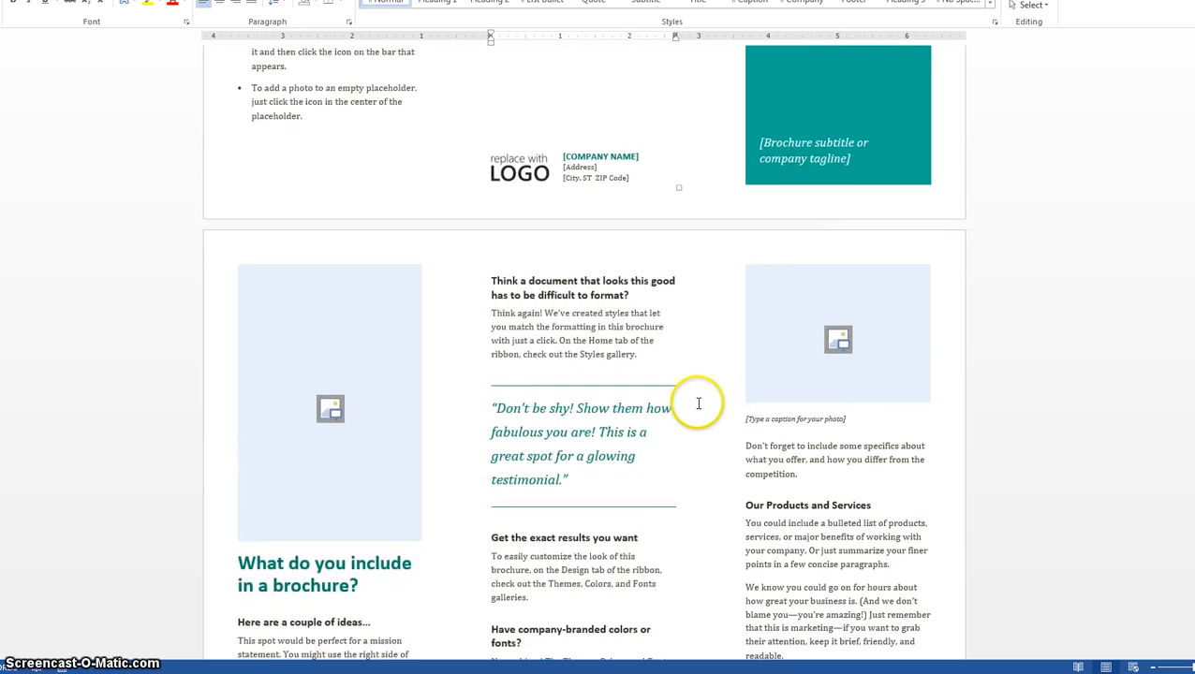
scroll(698, 403, "up", 5)
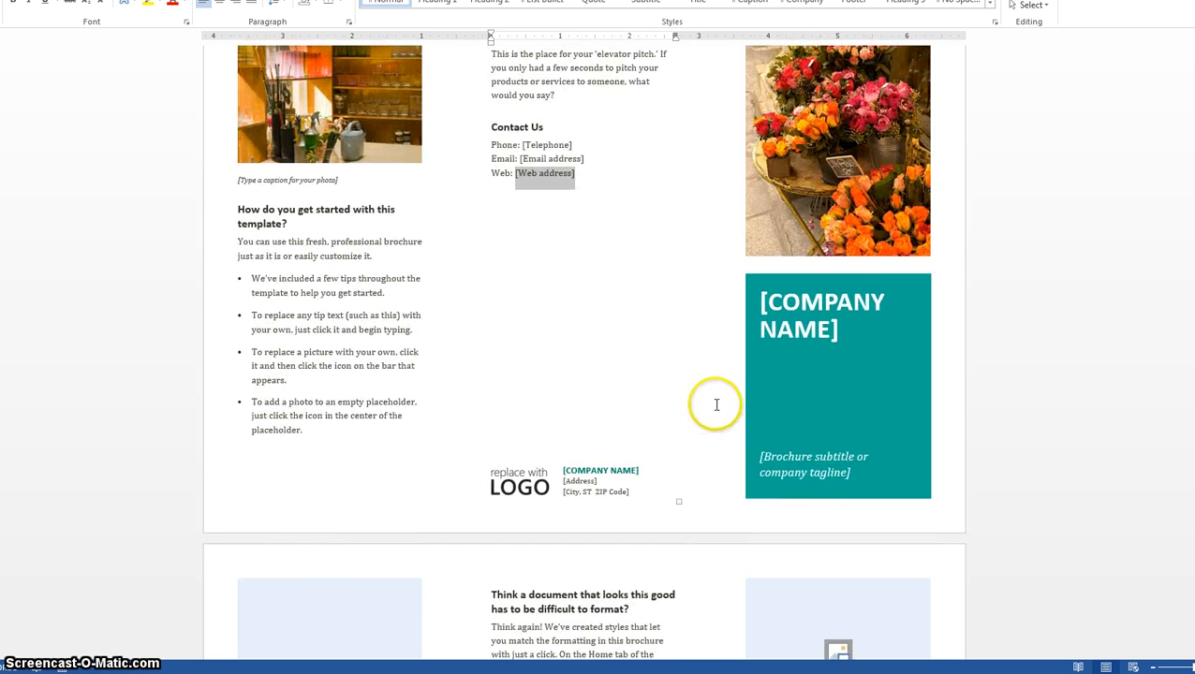
scroll(727, 394, "up", 3)
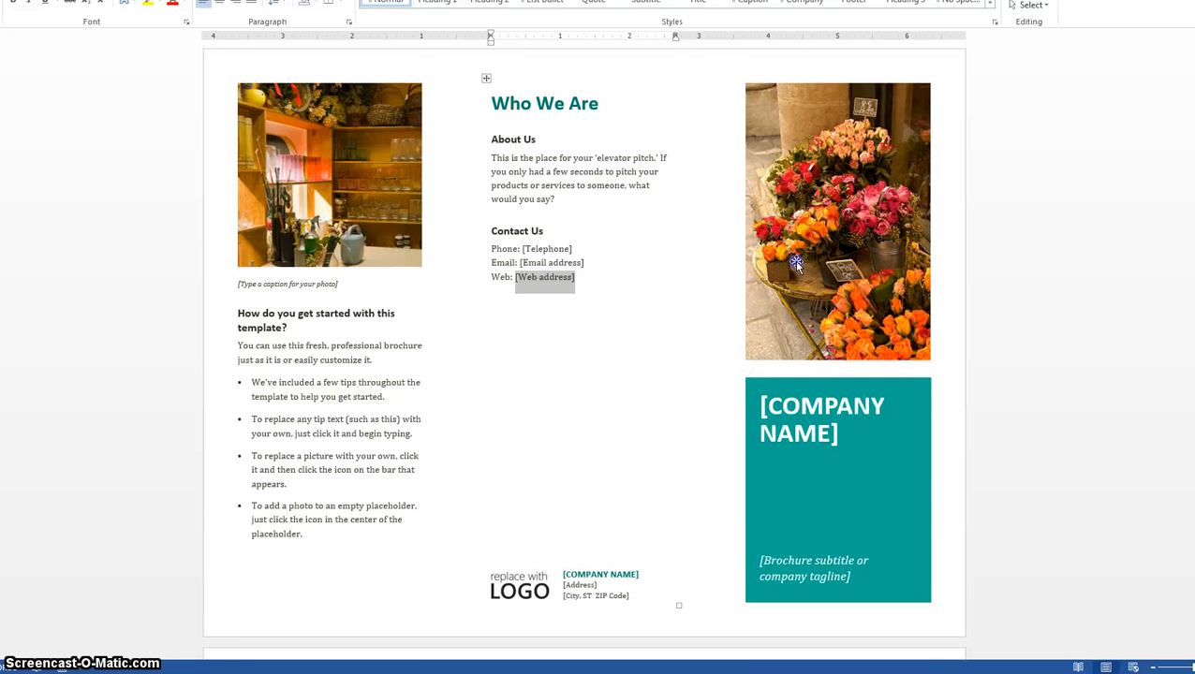
- Delete the flower picture above the teal panel on the brochure's front cover
left_click(795, 263)
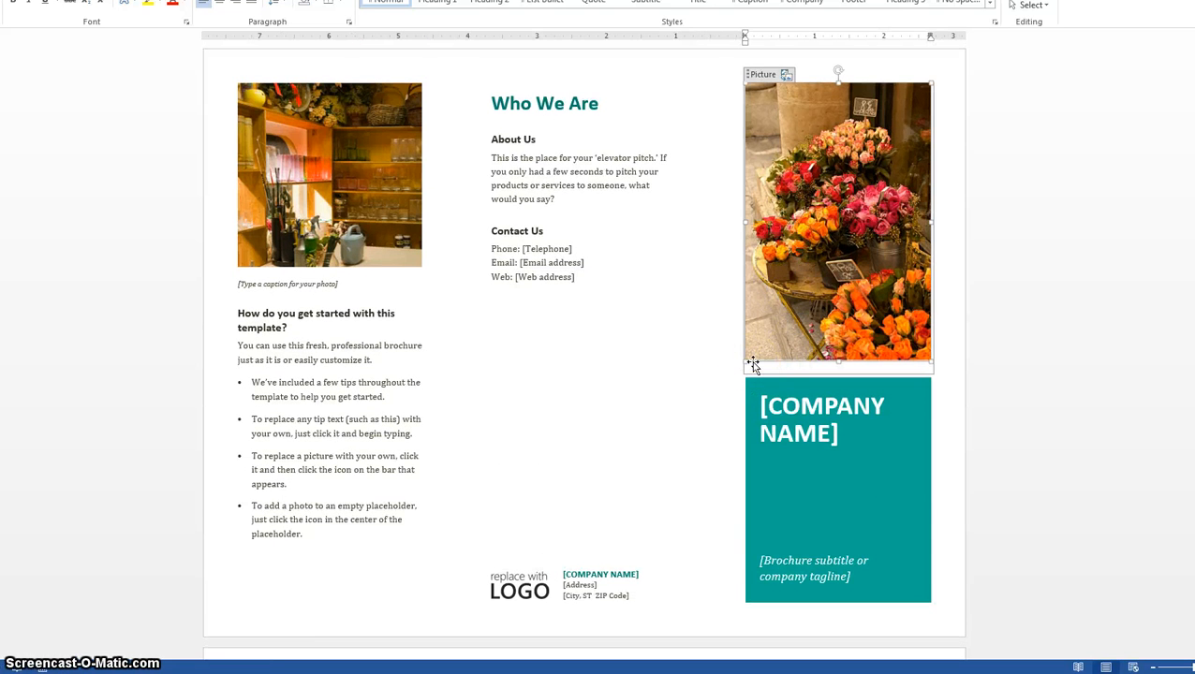
key("Delete")
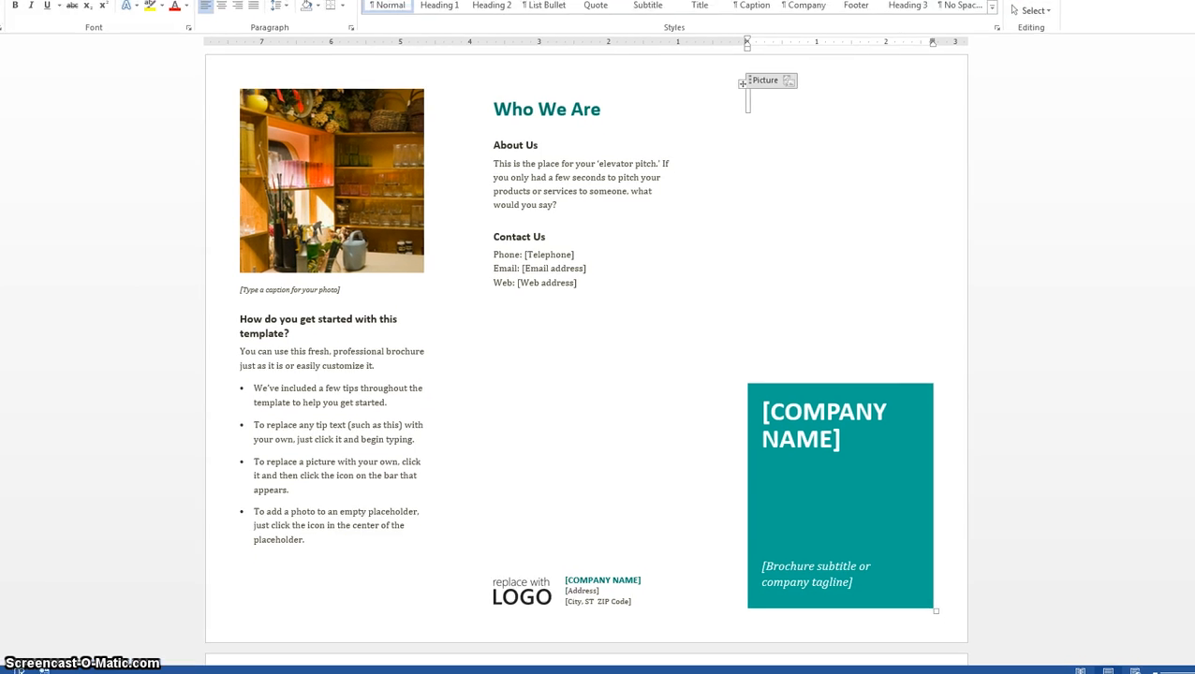
left_click(19, 24)
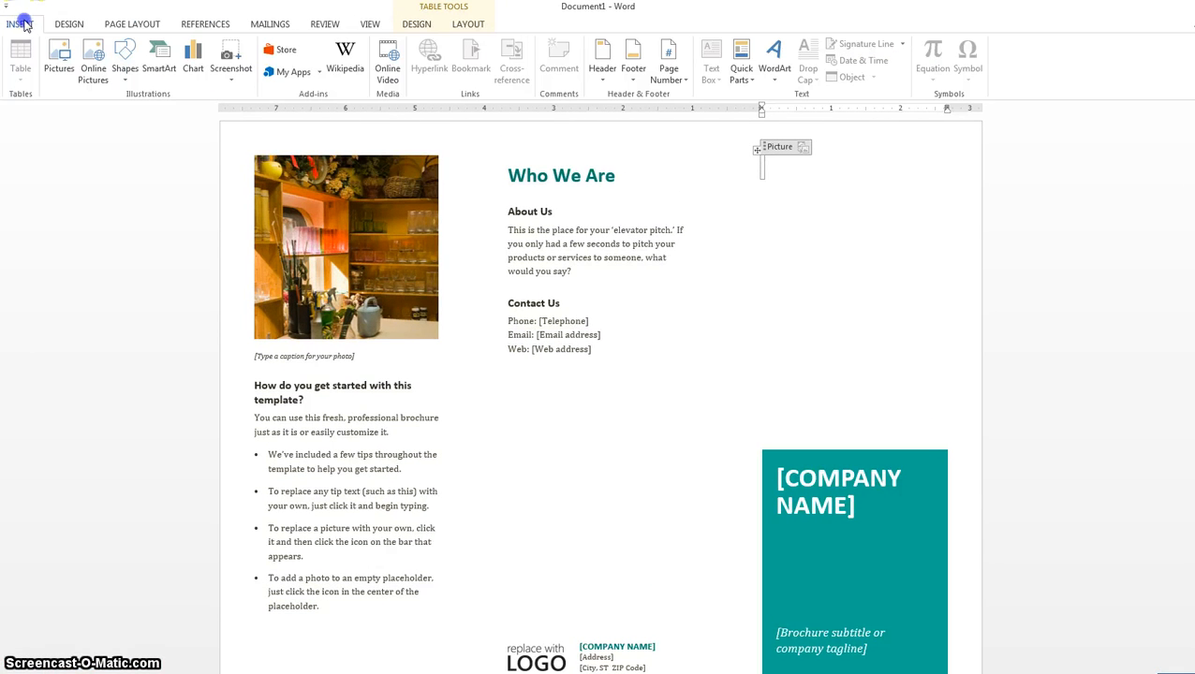
left_click(59, 56)
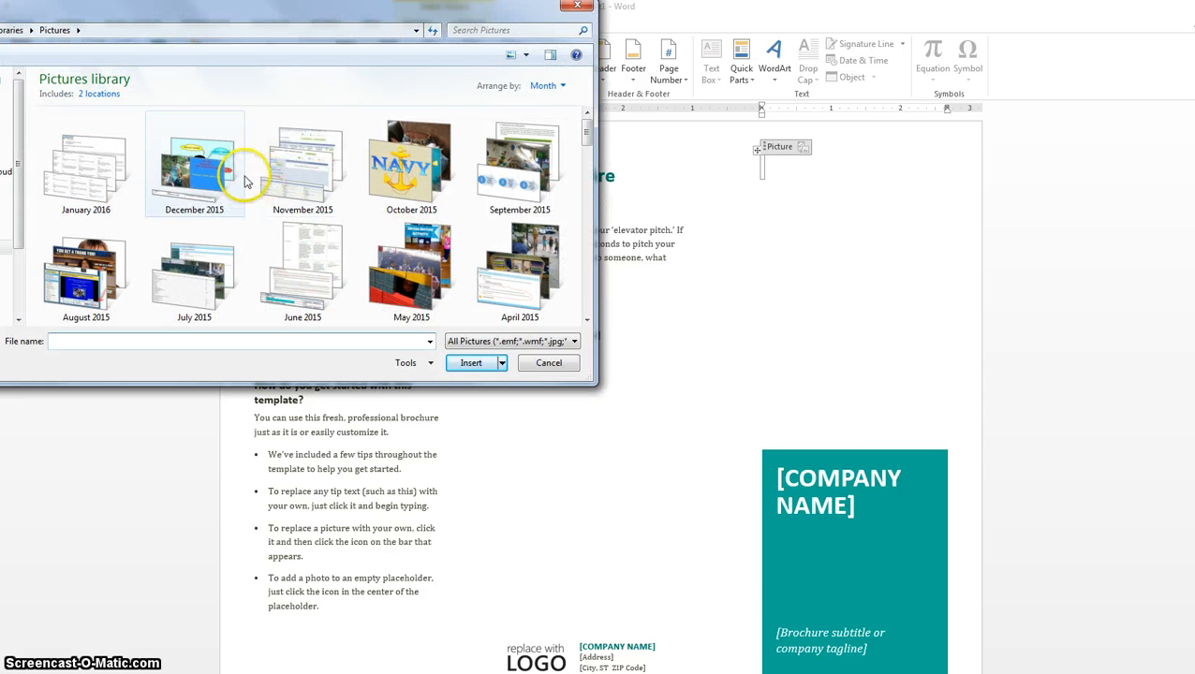
left_click(582, 8)
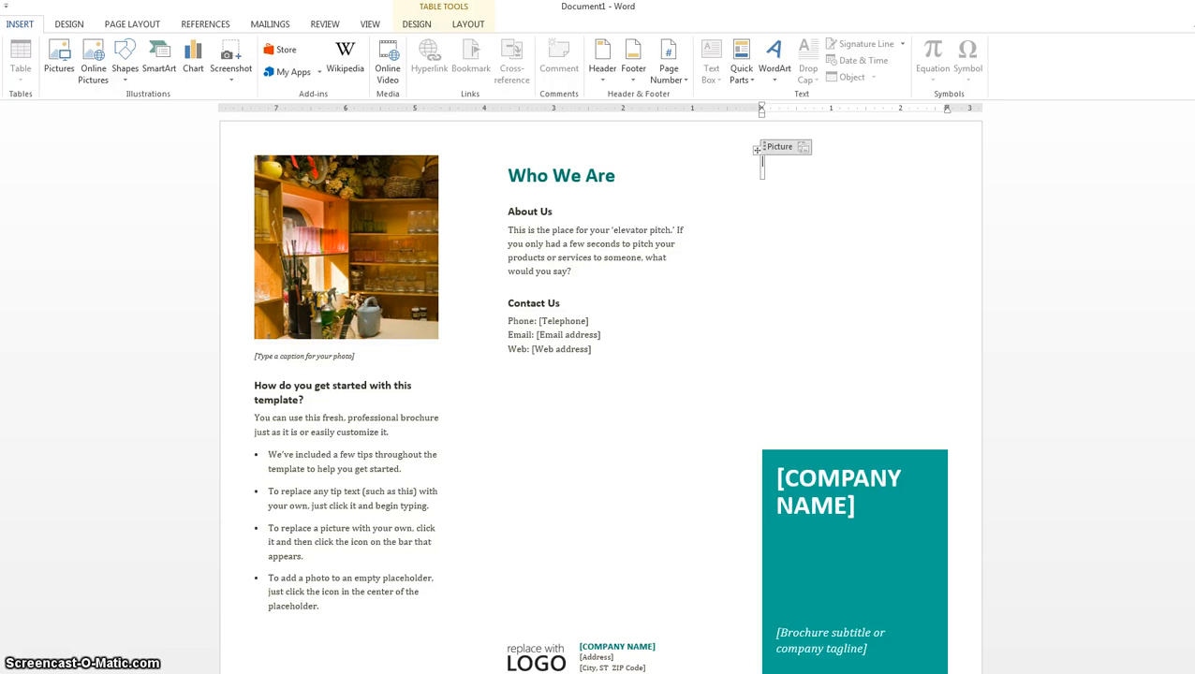
- Replace the [COMPANY NAME] placeholder on the teal cover panel with the title "GROWTH MILESTONES FOR YOUNG CHILDREN"
scroll(608, 370, "down", 2)
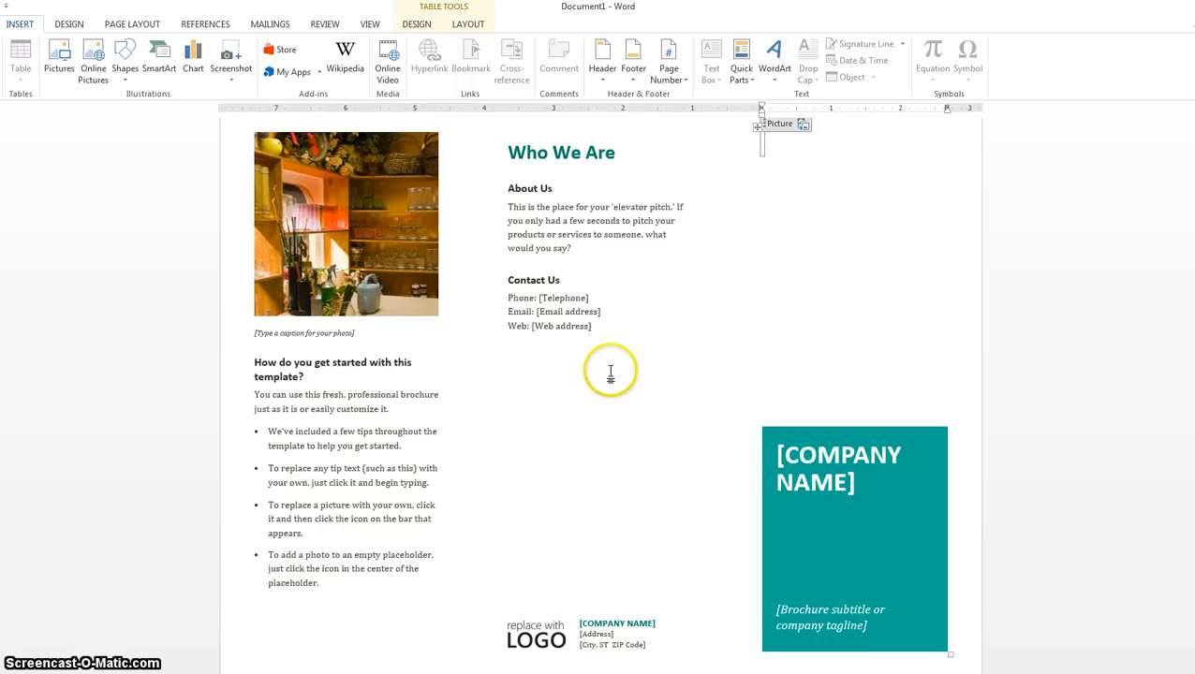
scroll(612, 382, "up", 1)
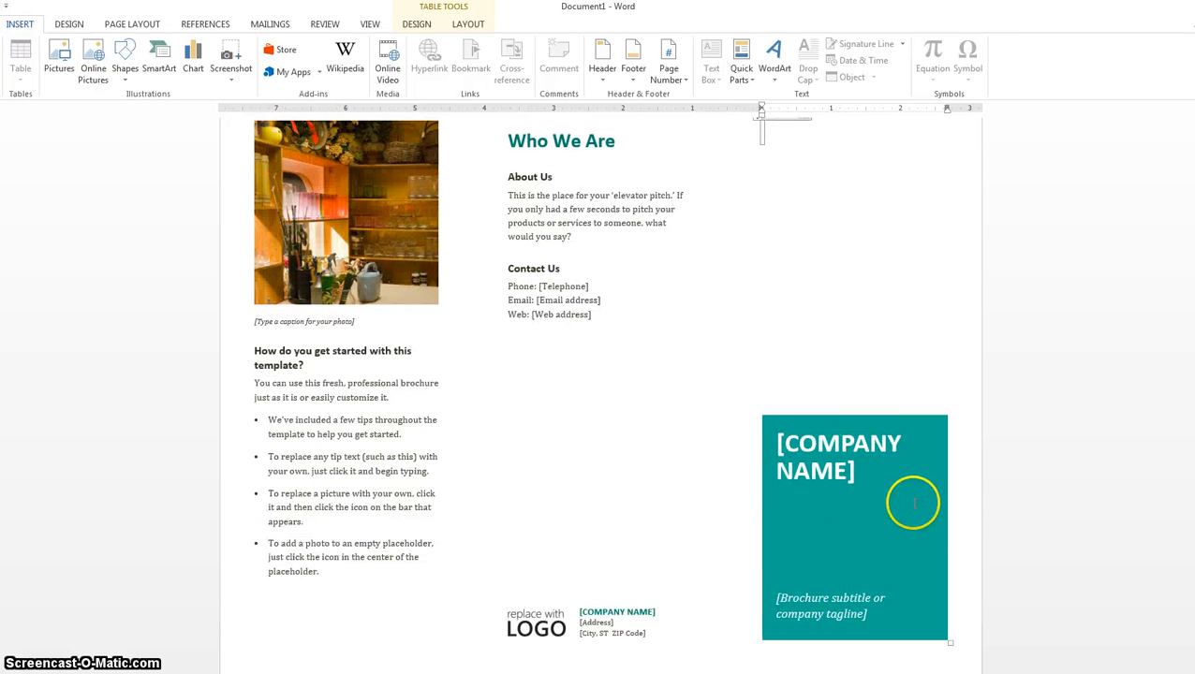
left_click(794, 440)
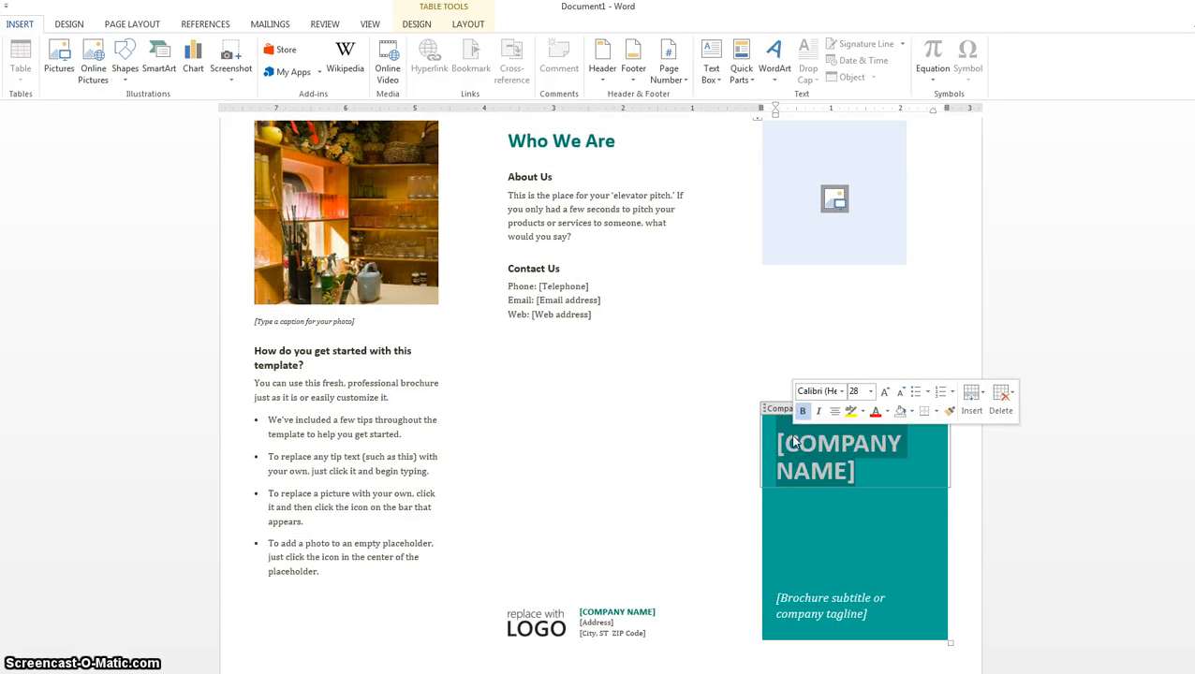
type("GROWTH C")
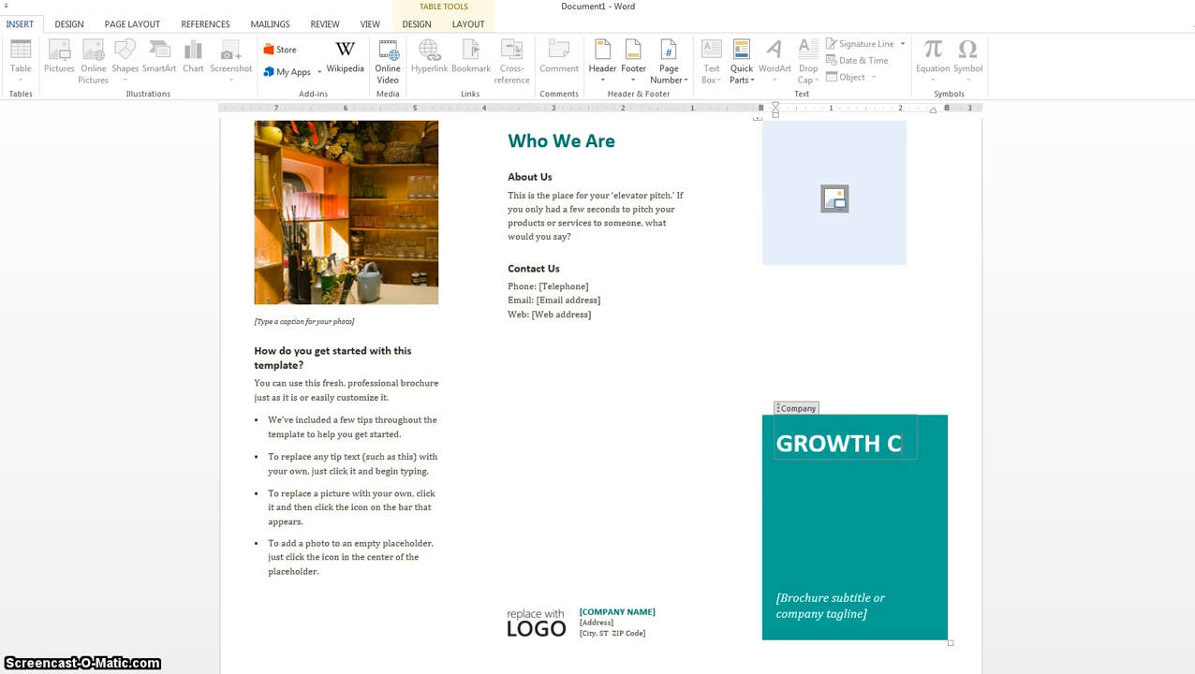
key("BackSpace")
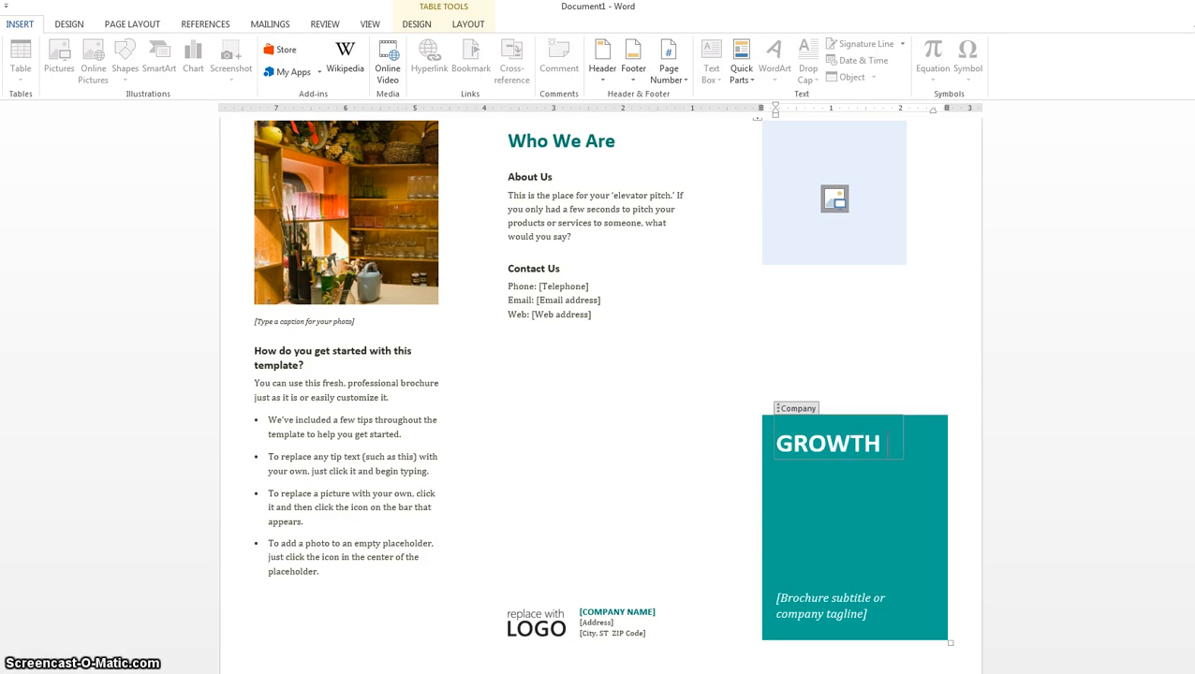
type("MILESTONES")
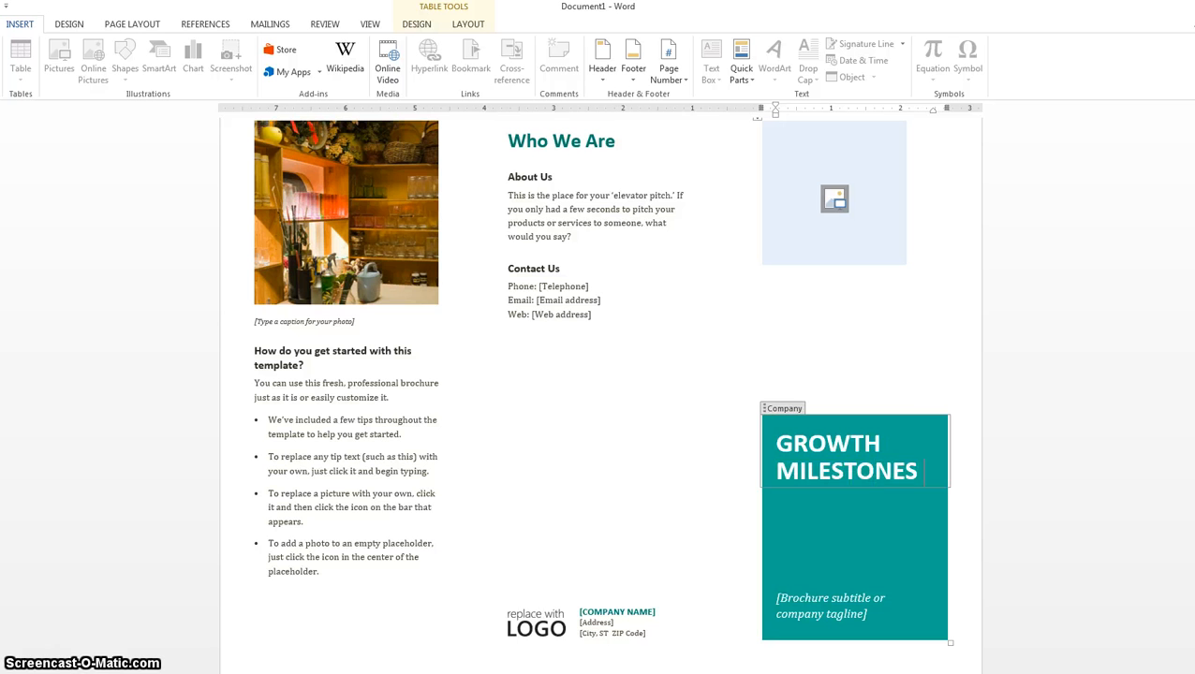
type(" FOR YOUNG CHILDREN")
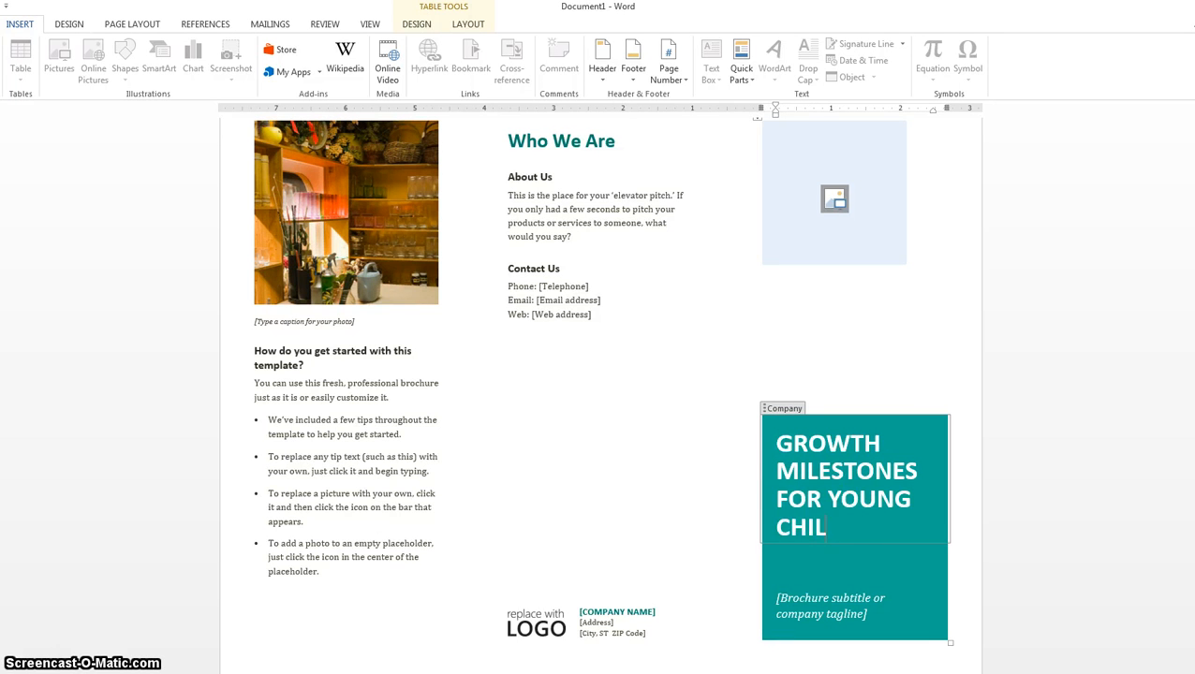
- Replace the brochure subtitle placeholder on the teal cover panel with the author's full name
left_click(842, 614)
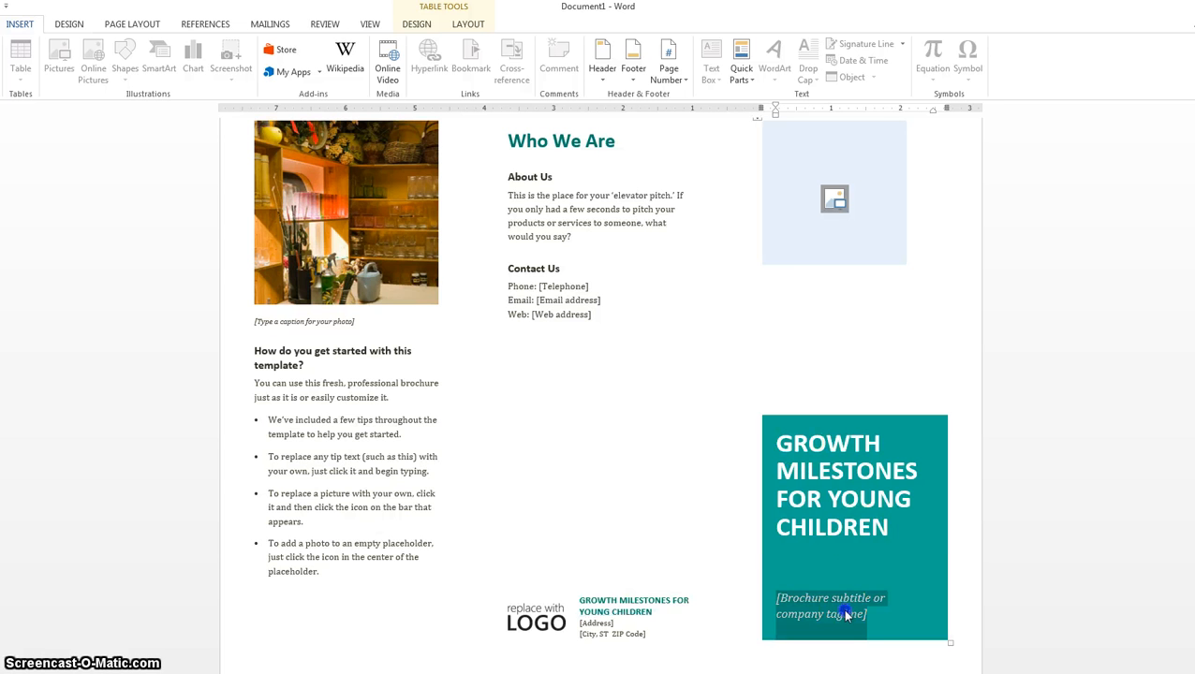
type("Jeanne Hopkins")
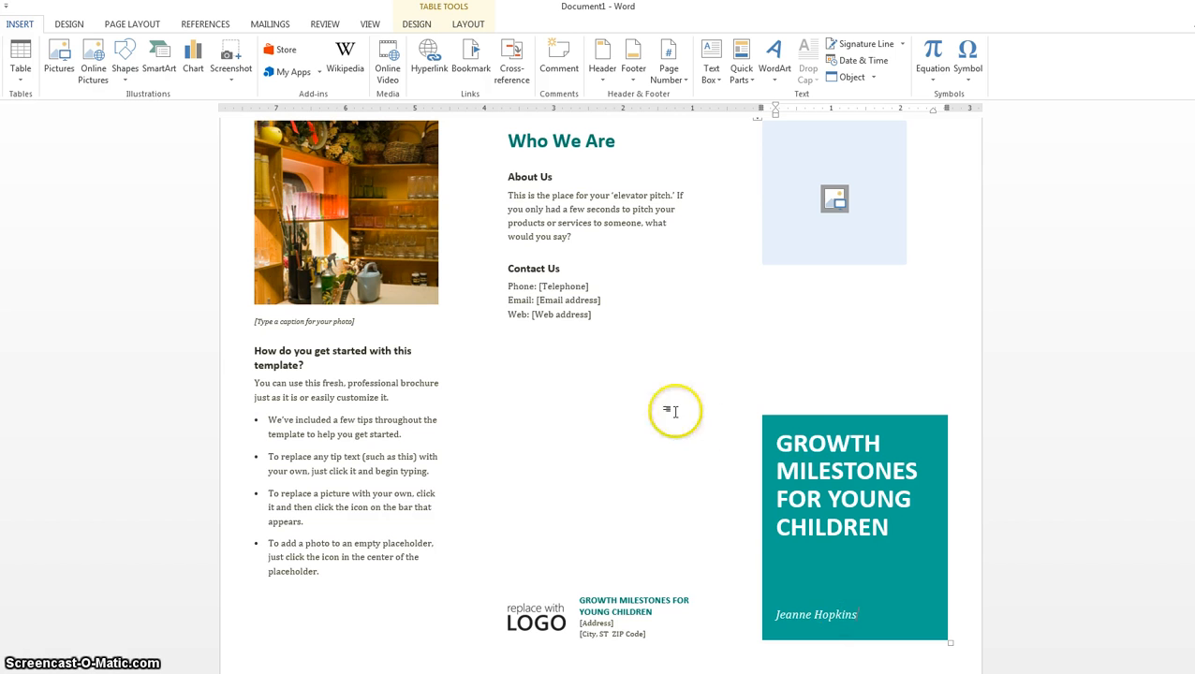
- Examine the second page's replaceable text, selecting the block under the large picture placeholder and the quote block in the middle column
scroll(707, 434, "down", 5)
scroll(711, 434, "down", 5)
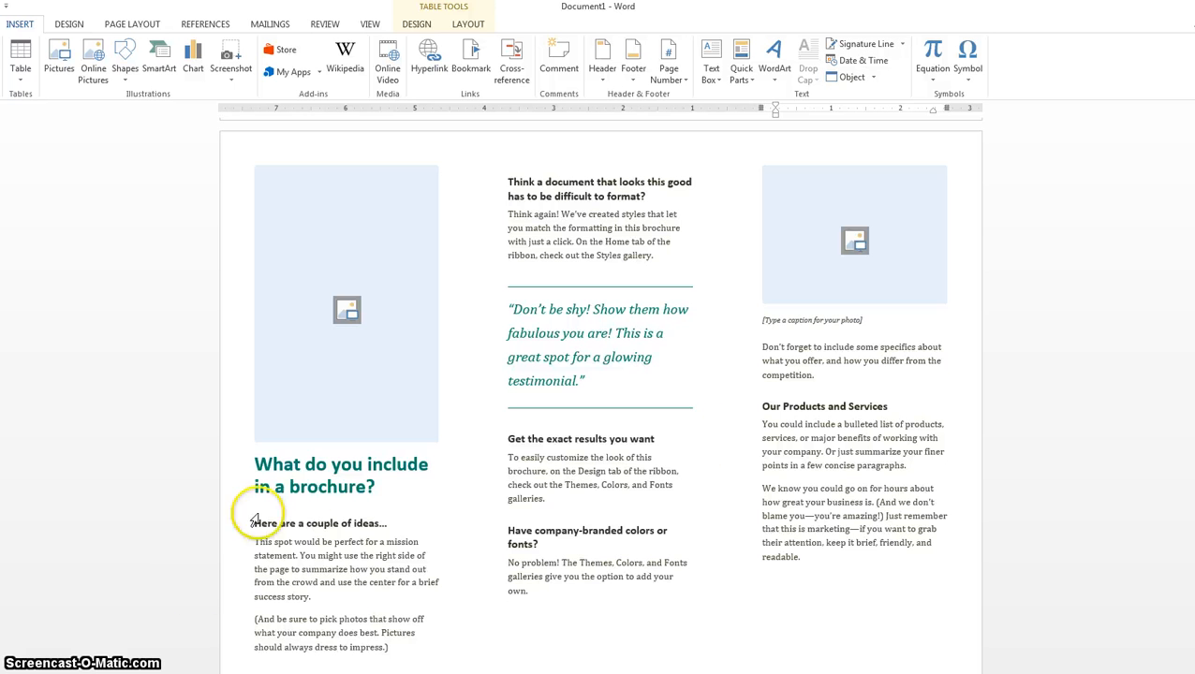
left_click(326, 473)
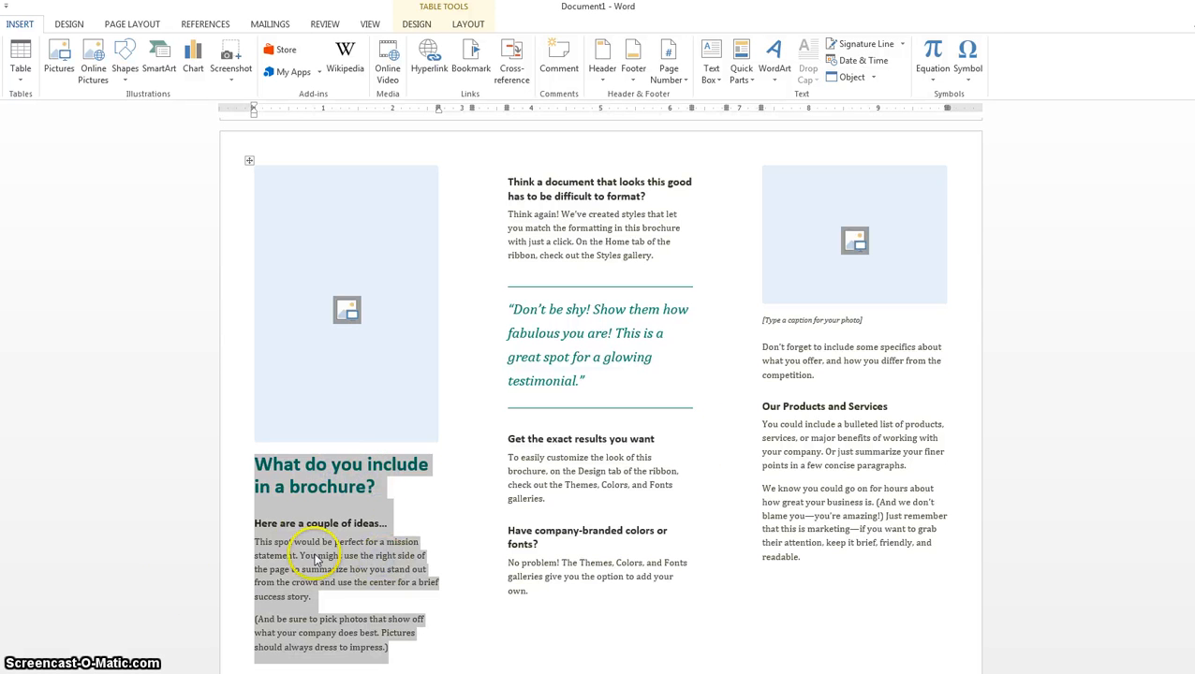
left_click(541, 470)
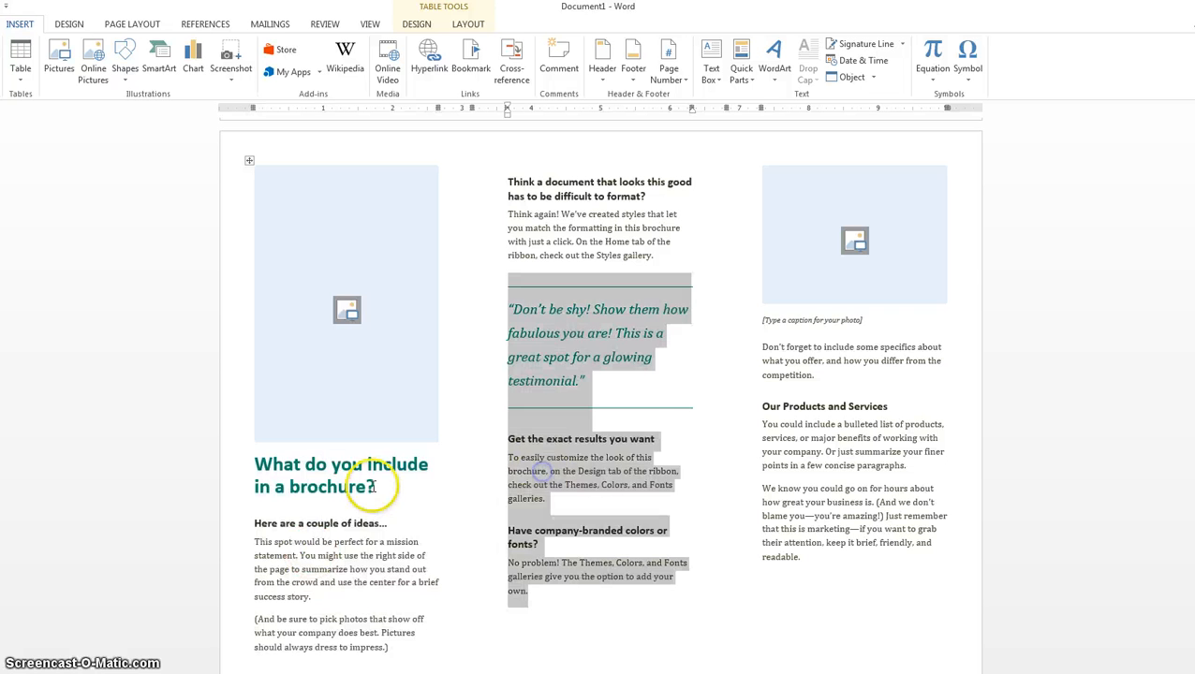
- Replace the text block under the large picture placeholder with the heading "What are Milestones?" and the filler text "lksdjal"
left_click(372, 485)
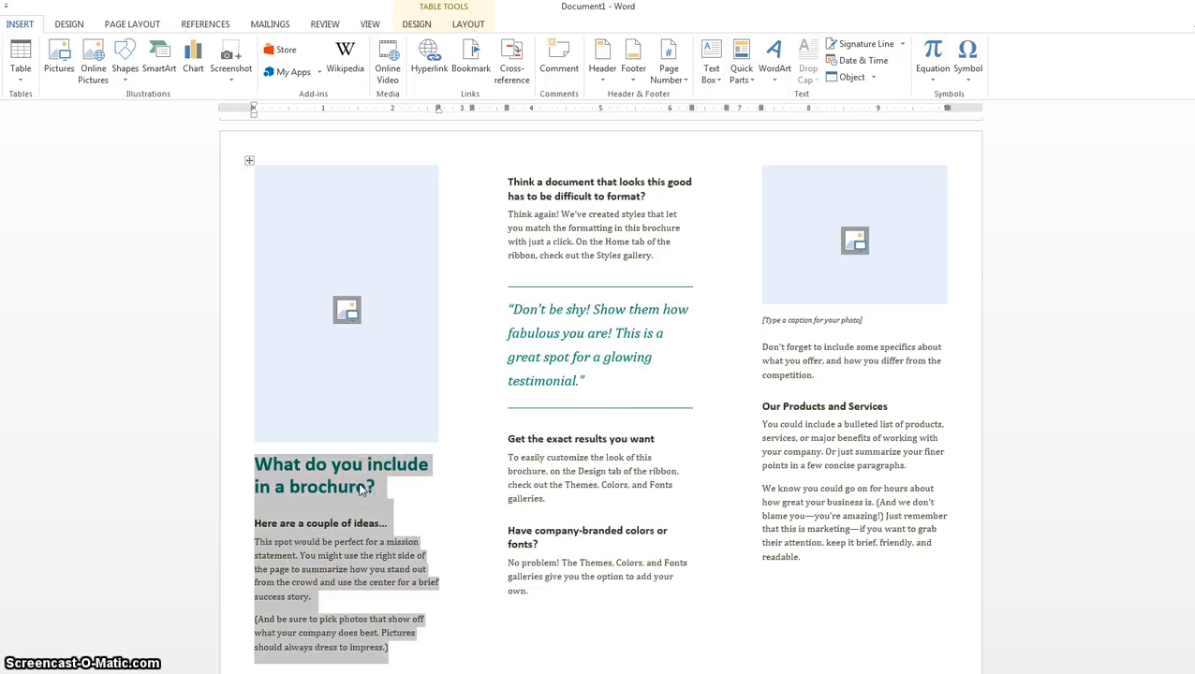
type("What are")
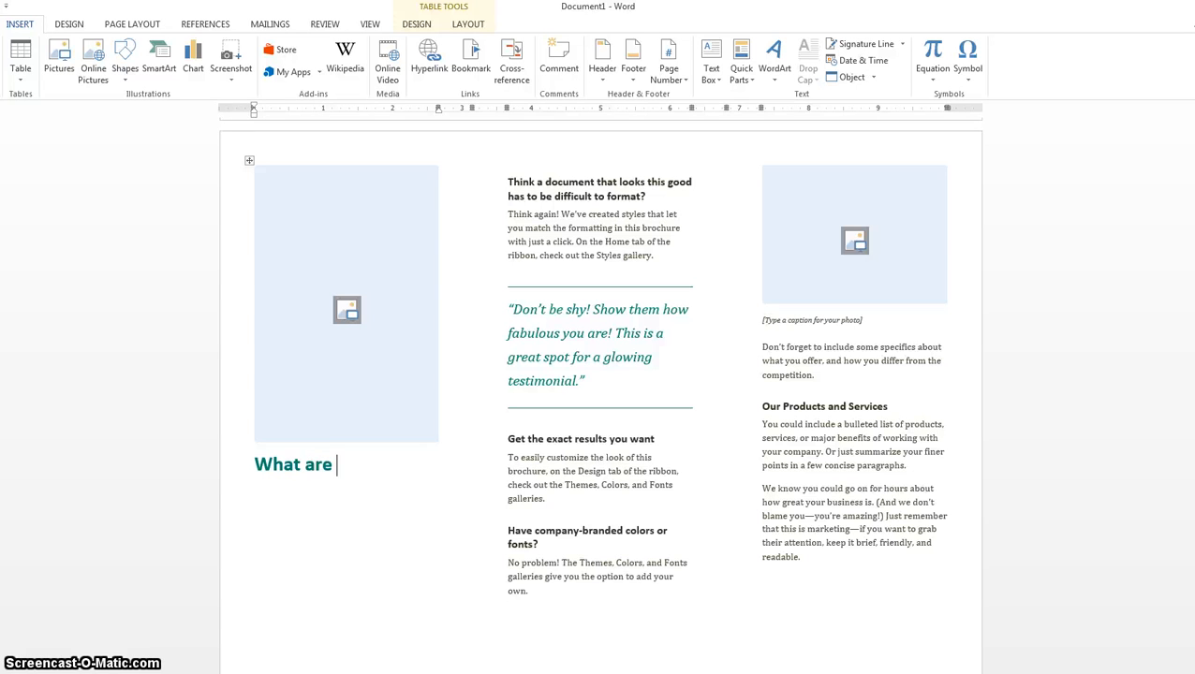
type(" Milestones?")
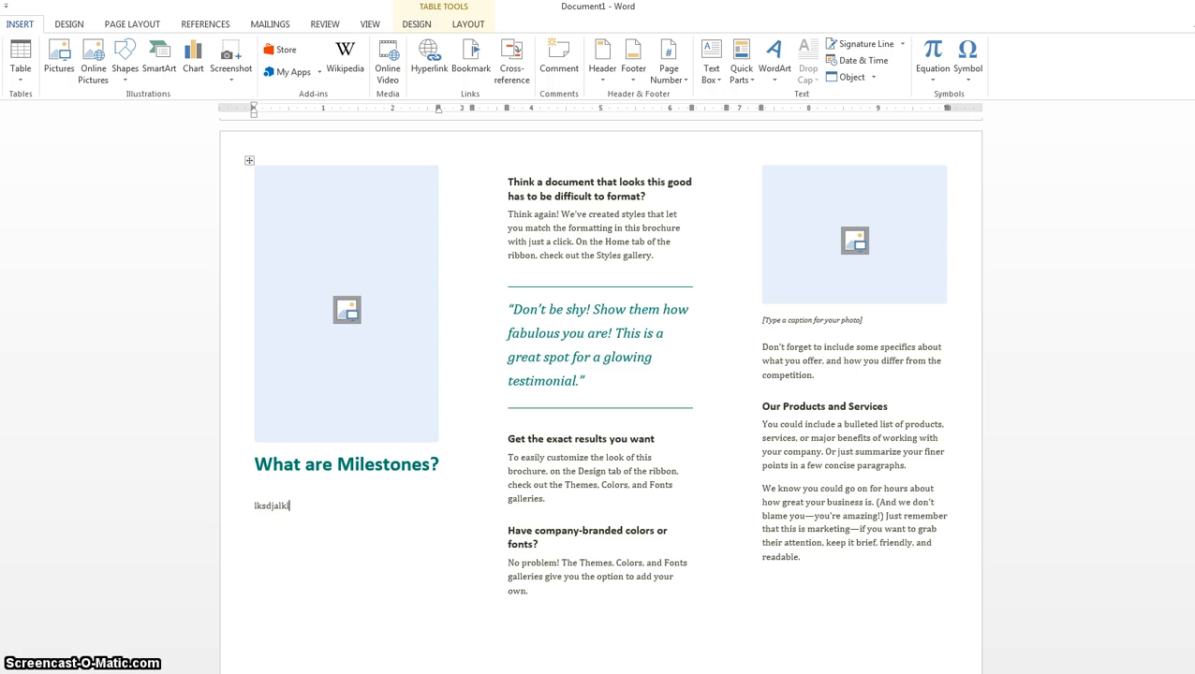
- Replace the middle column's first text block with the heading "Infants" and delete the quote and the two sections below it
left_click(575, 228)
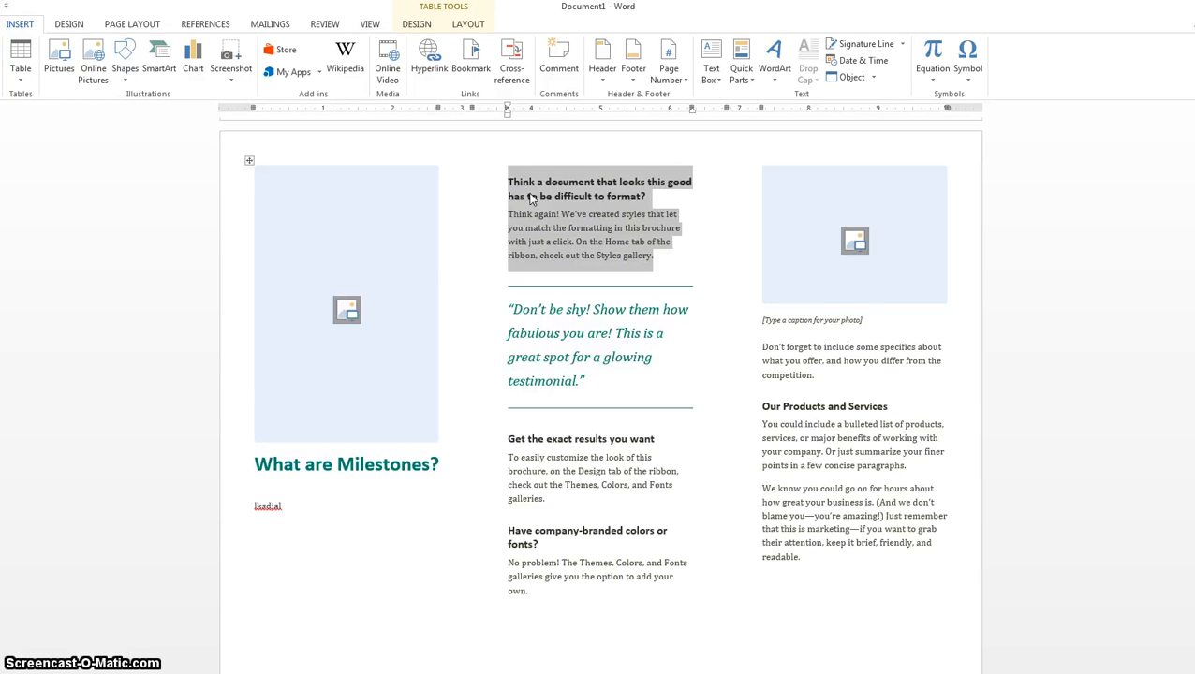
type("Infants")
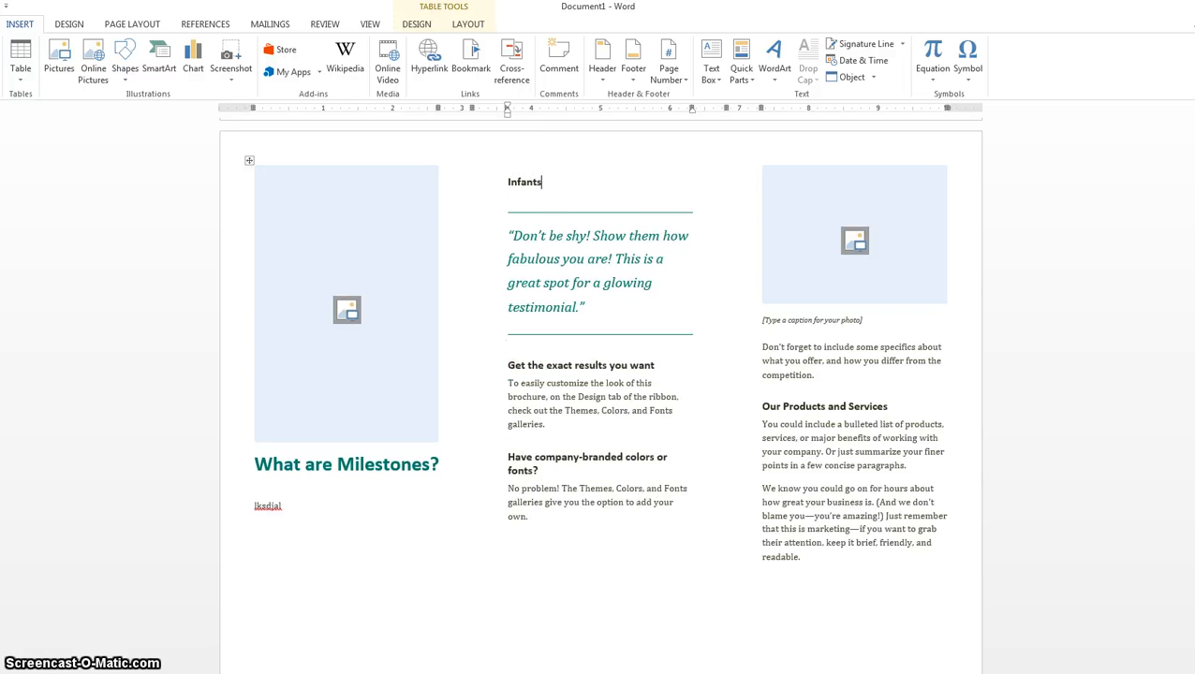
key("Return")
left_click_drag(522, 230, 590, 441)
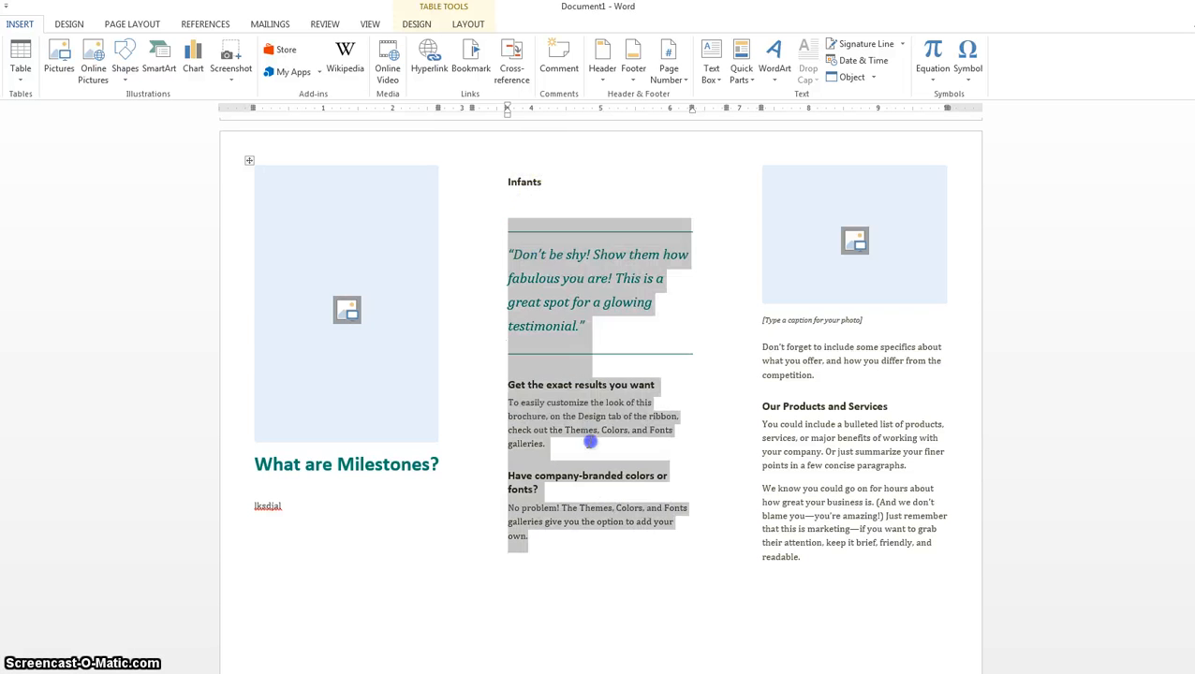
key("Delete")
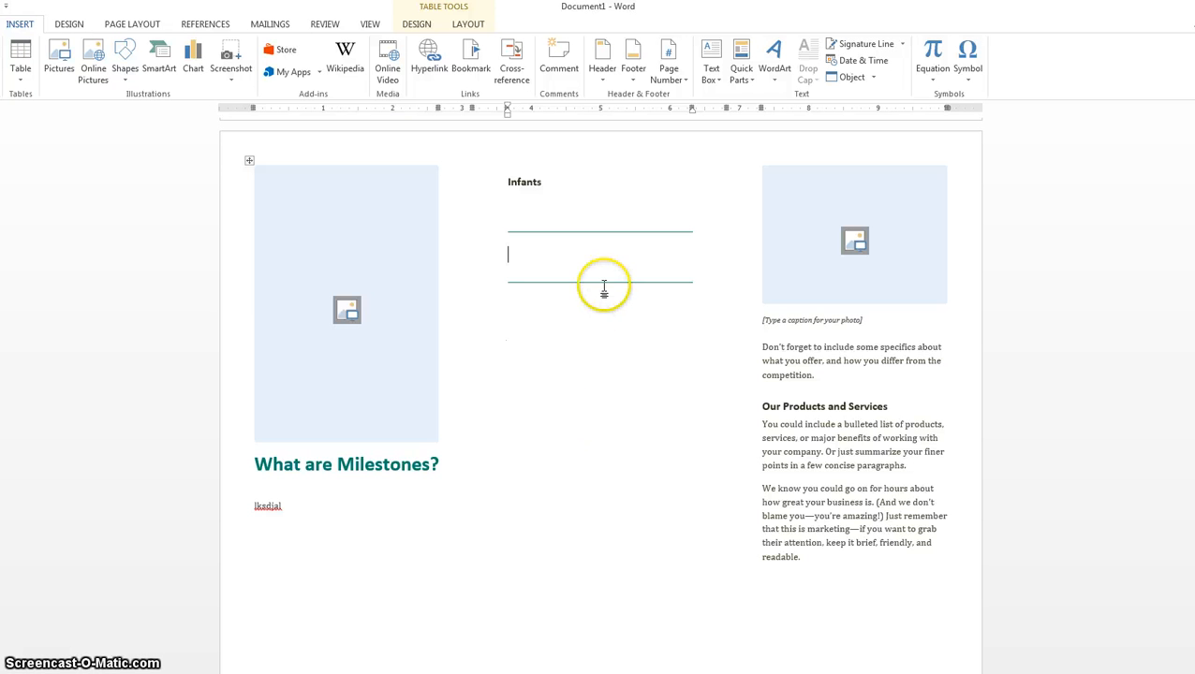
- Add a bulleted list under the Infants heading with the item "Infants weight nearly doubles after the fifth month" and an empty second bullet
left_click(576, 208)
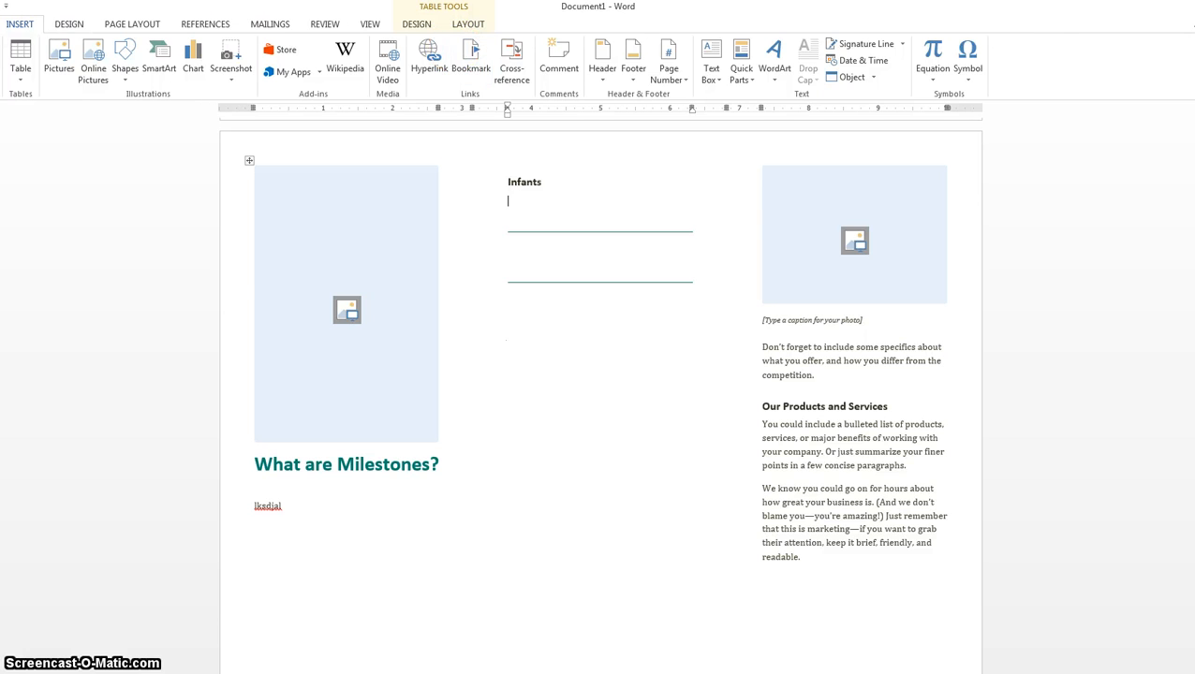
left_click(1, 25)
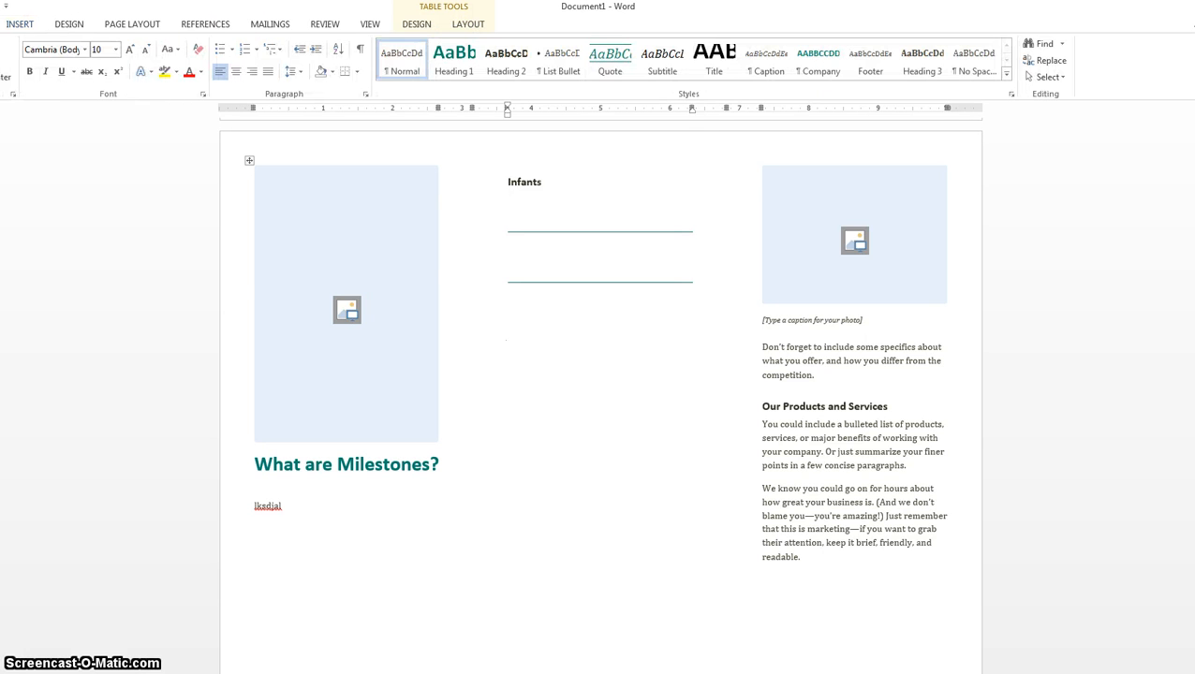
left_click(225, 53)
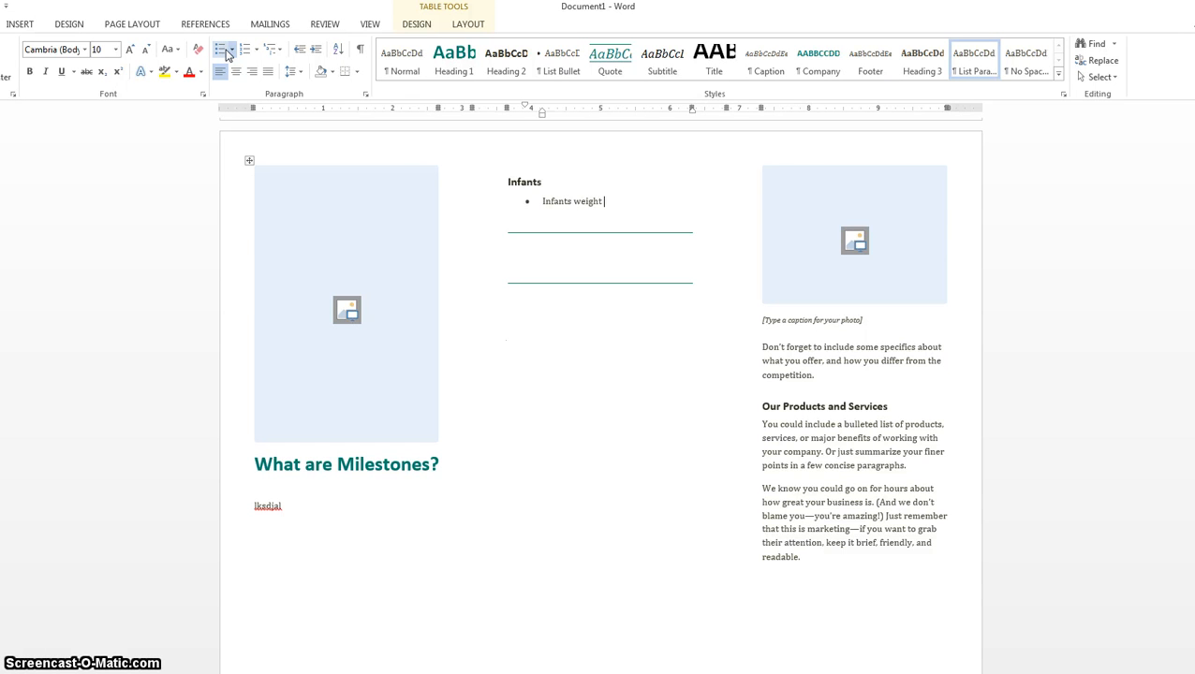
type("Infants weight nearly doubles ")
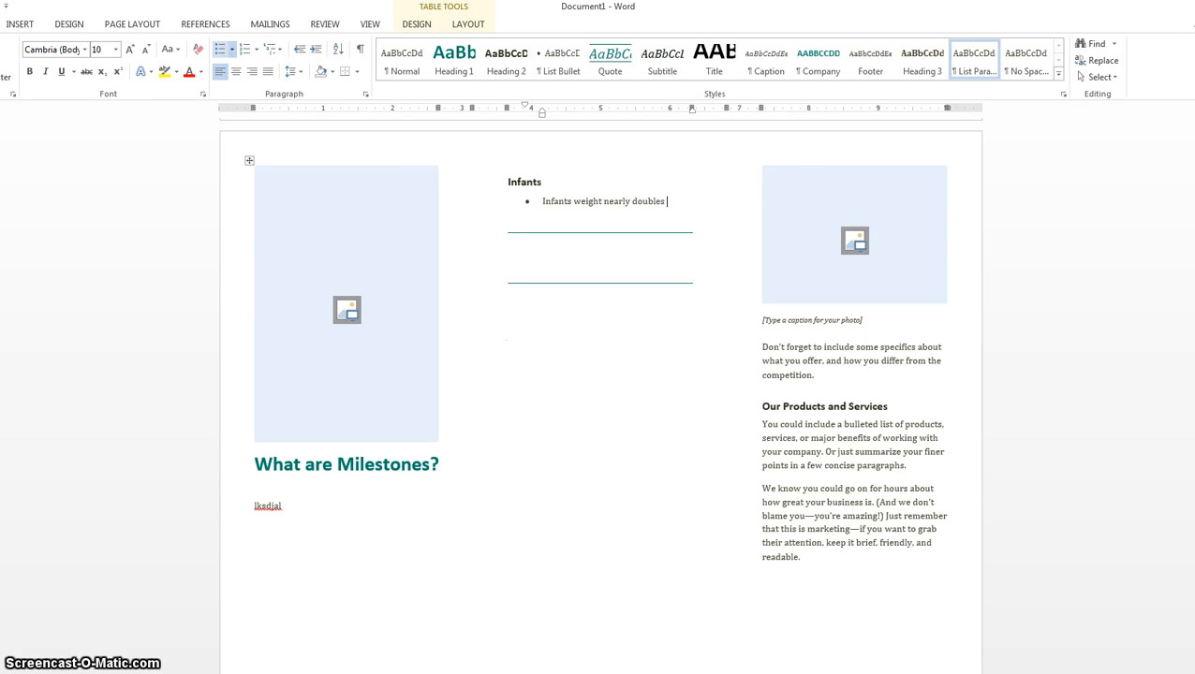
type("after the fifith")
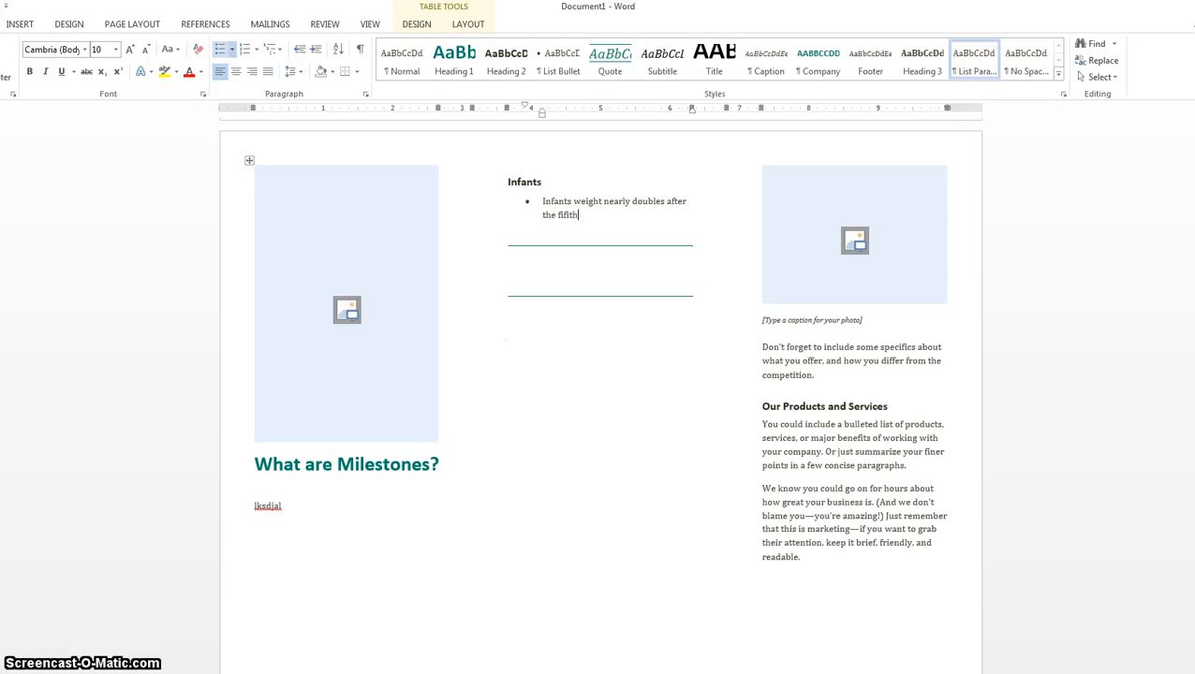
key("BackSpace")
key("BackSpace")
type("h month")
key("Return")
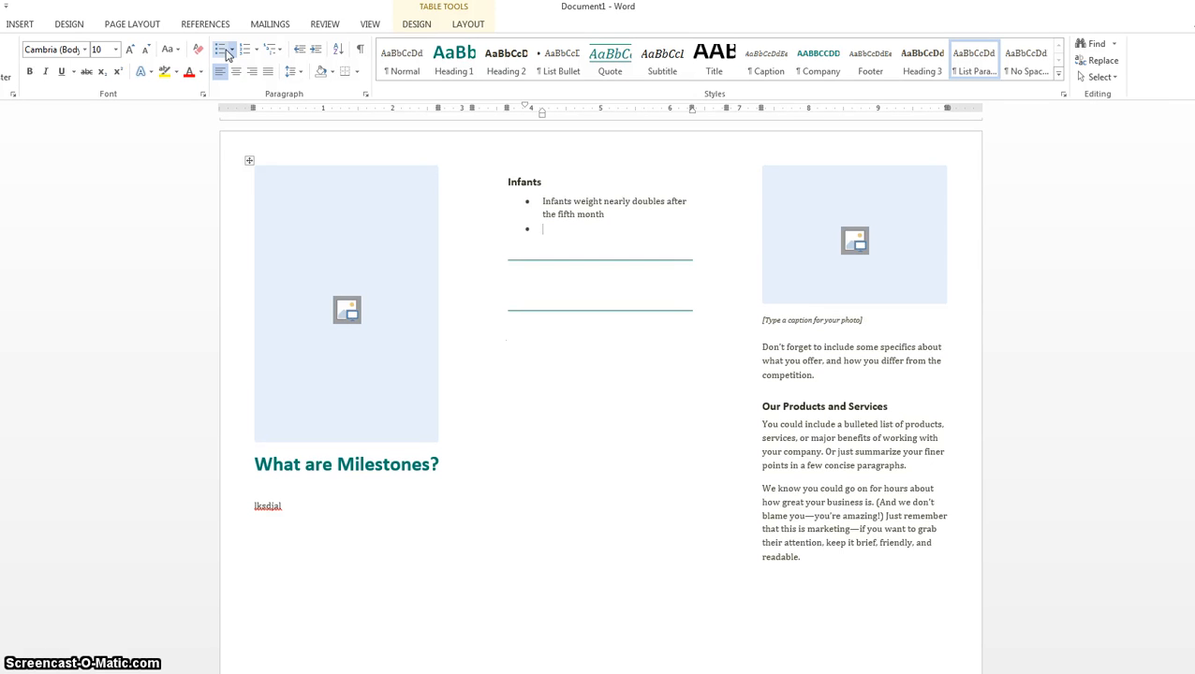
- Format the "Infants" heading in green with a decorative script font
left_click(506, 177)
left_click(508, 178)
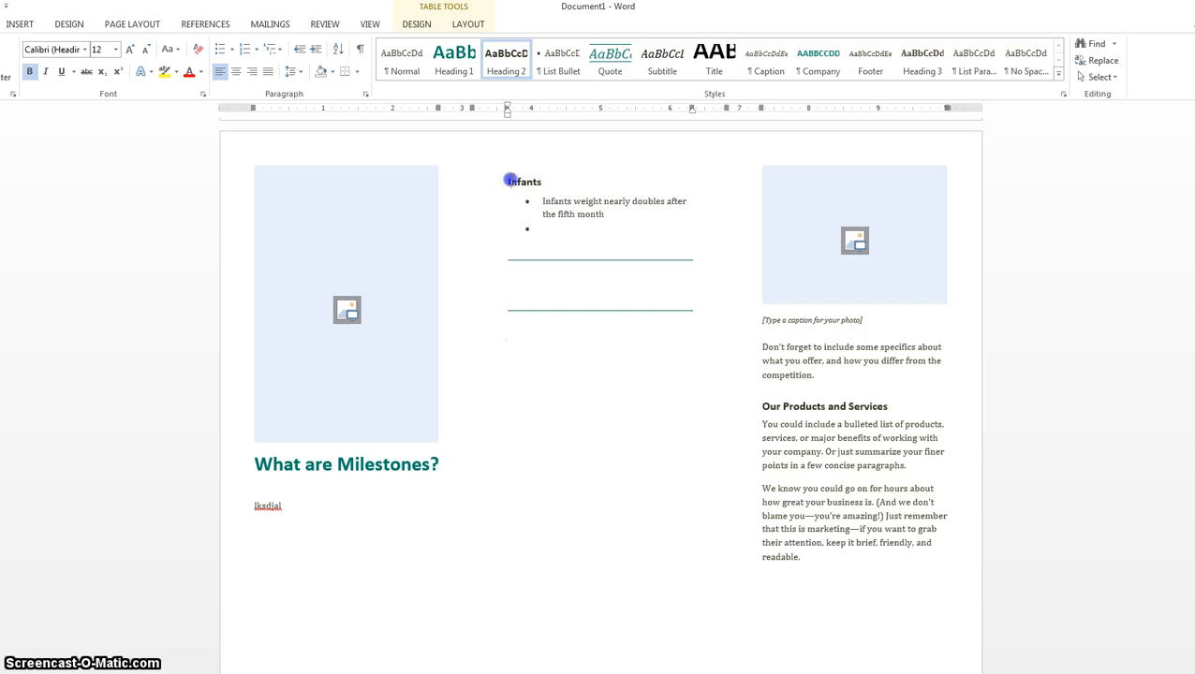
double_click(539, 181)
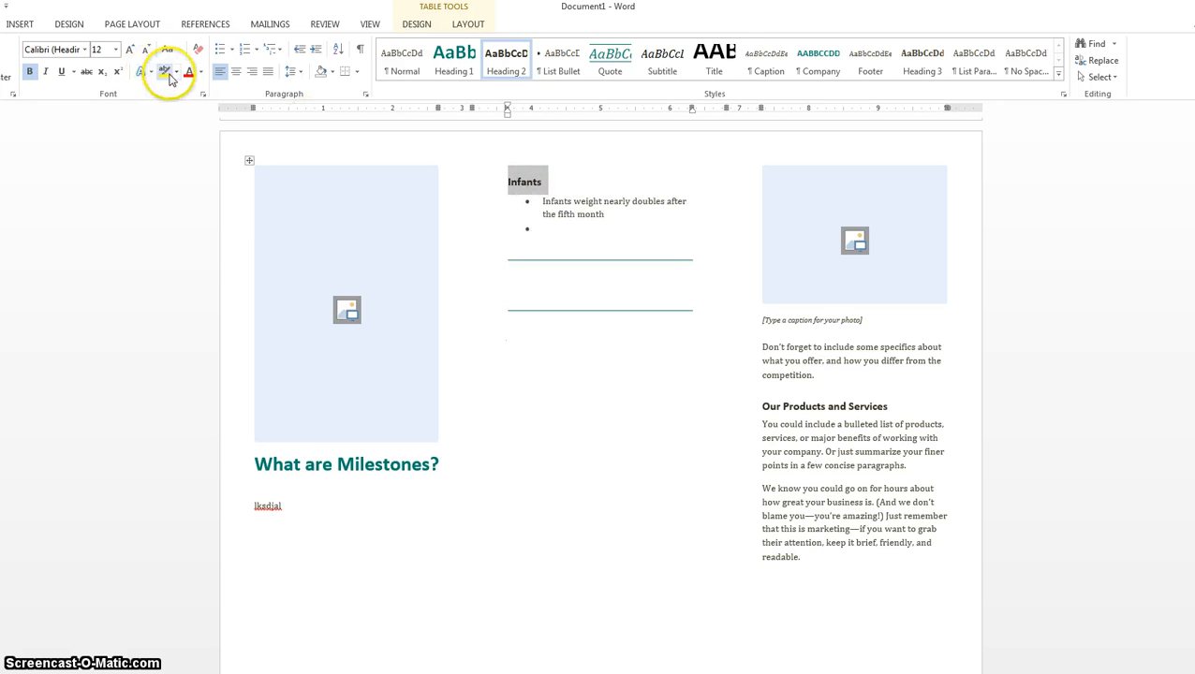
left_click(200, 72)
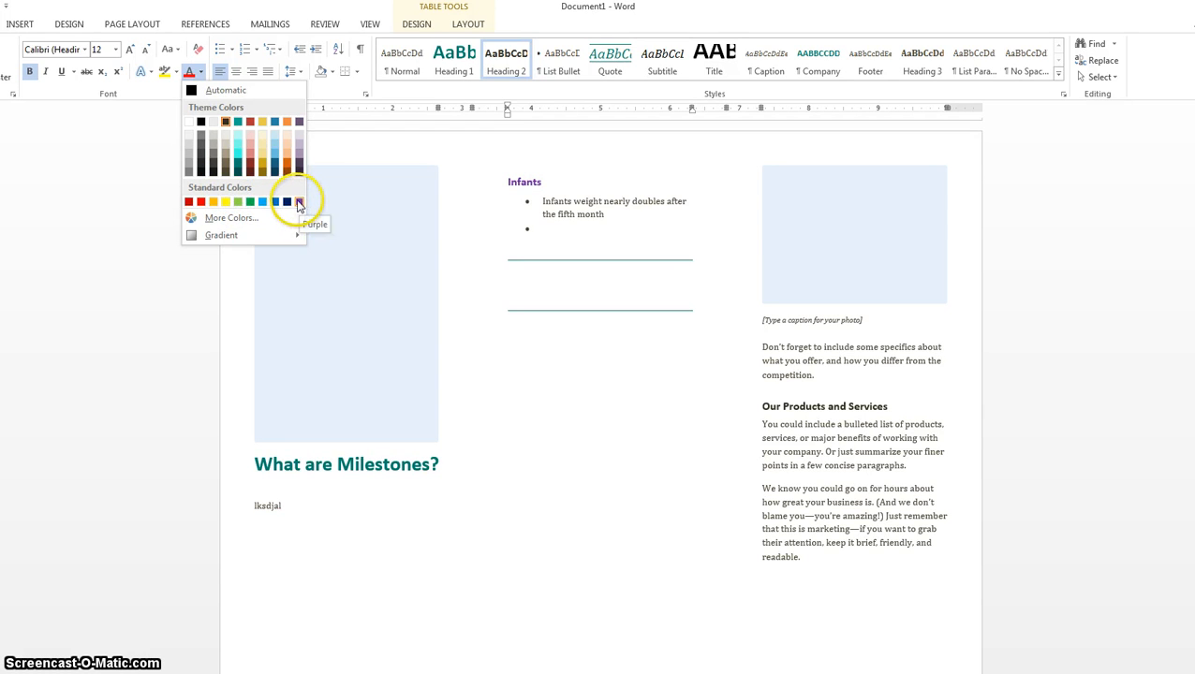
left_click(251, 202)
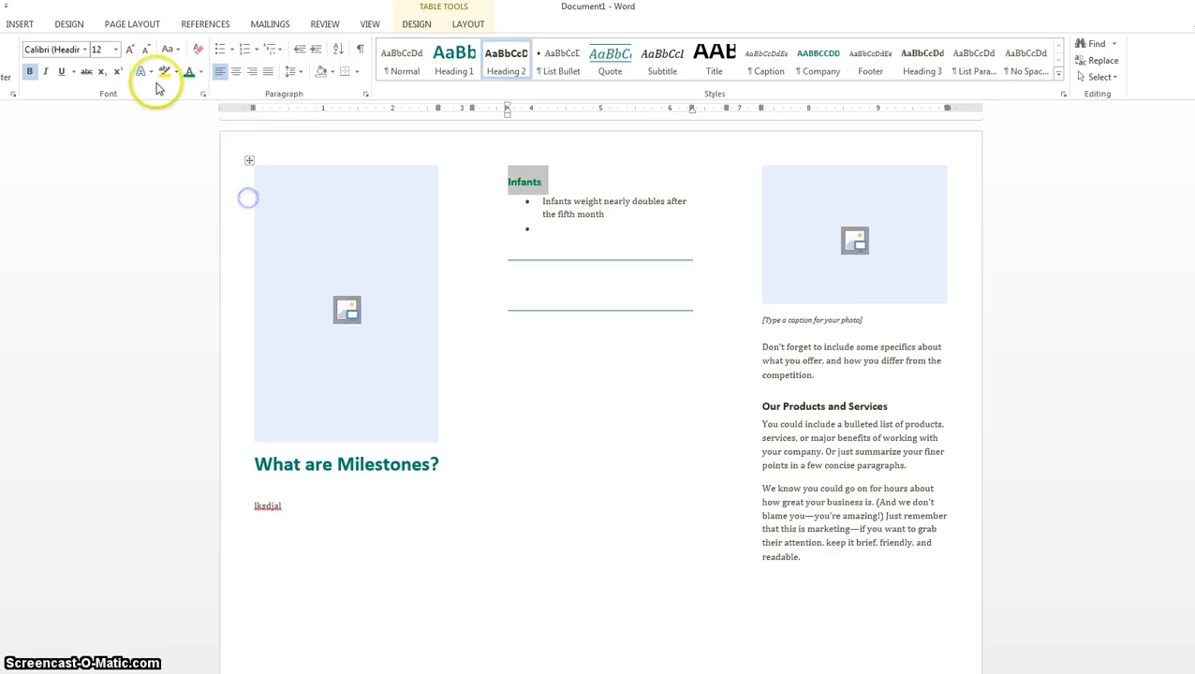
left_click(84, 49)
left_click(89, 153)
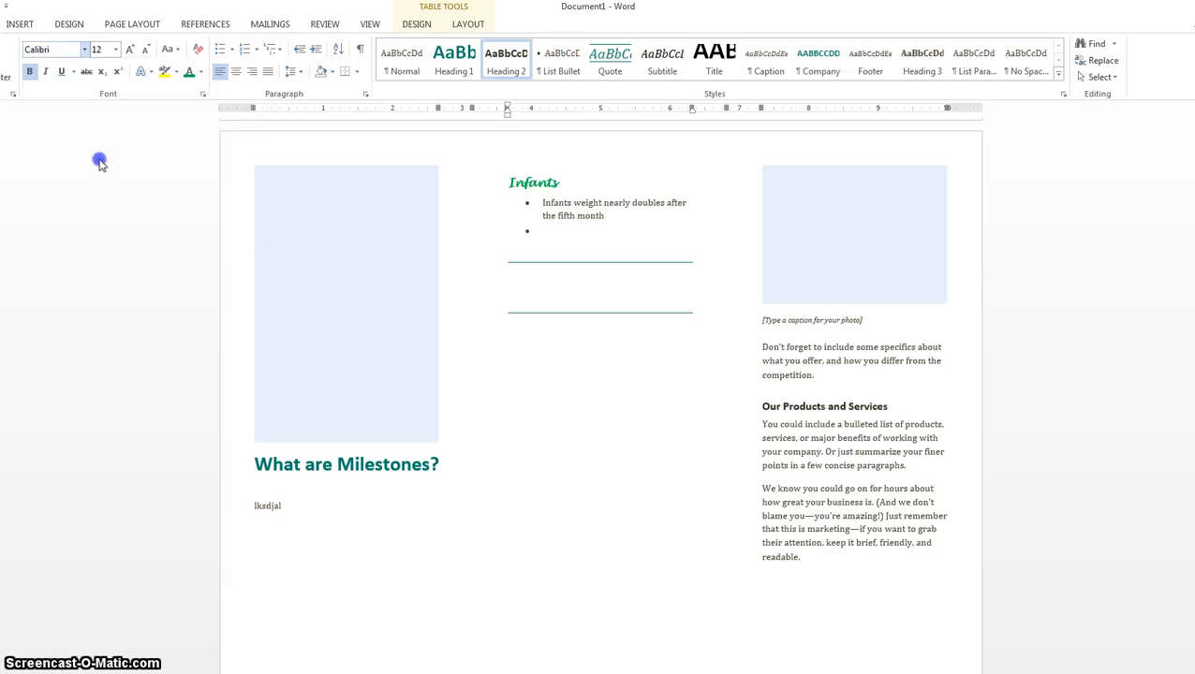
left_click(554, 318)
left_click(607, 215)
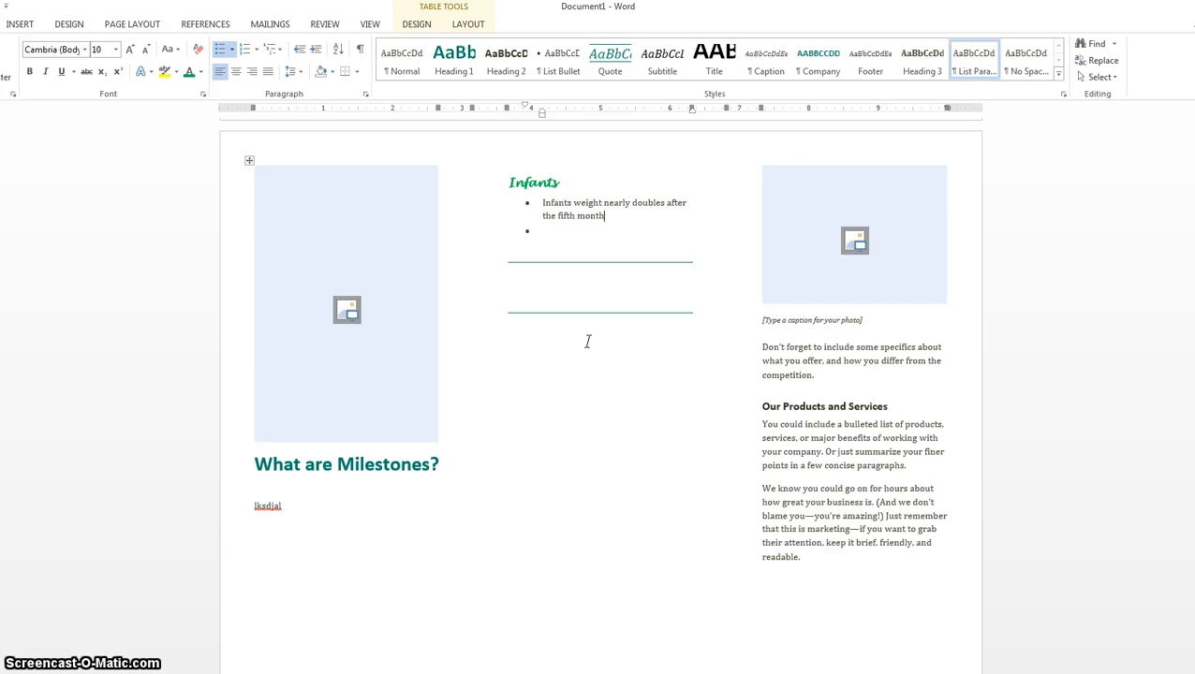
left_click(572, 290)
- Switch to the web browser and search Google Images for "healthy children" in a new tab
left_click(156, 673)
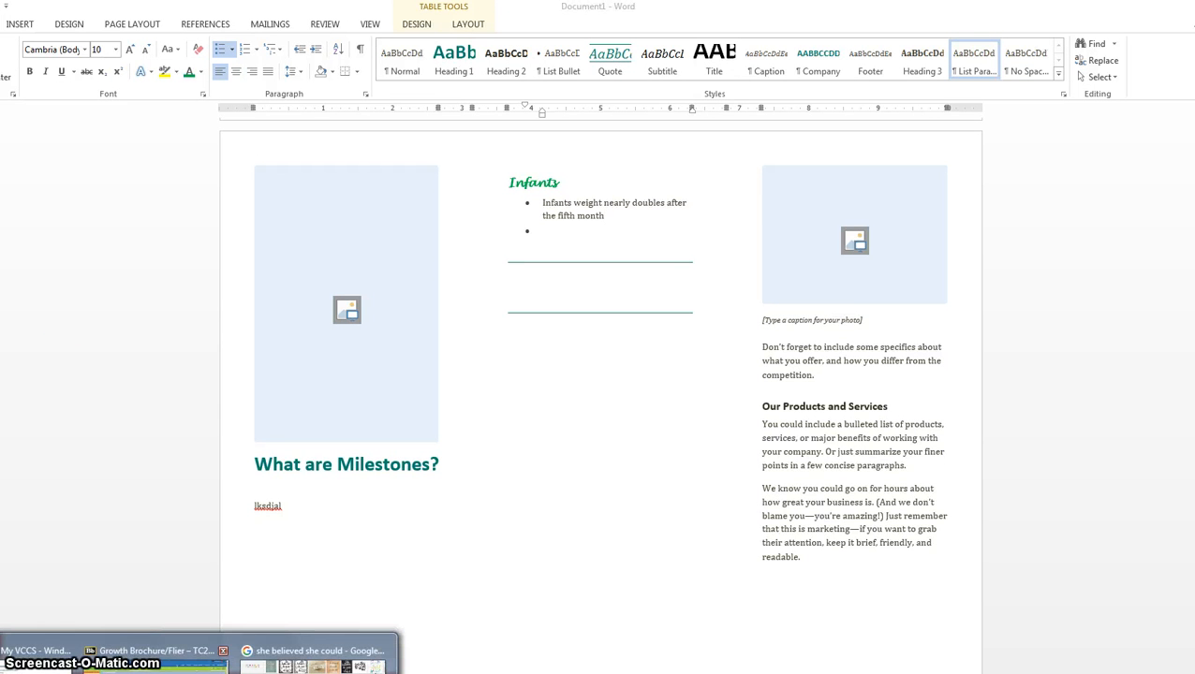
left_click(120, 660)
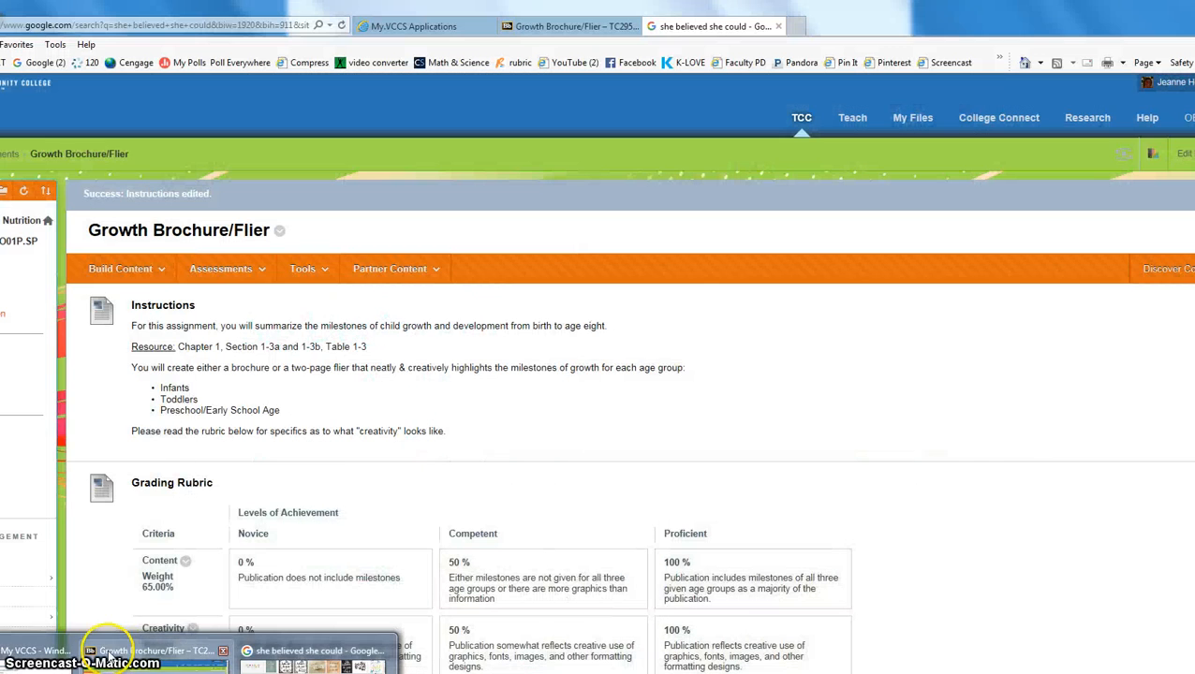
left_click(795, 26)
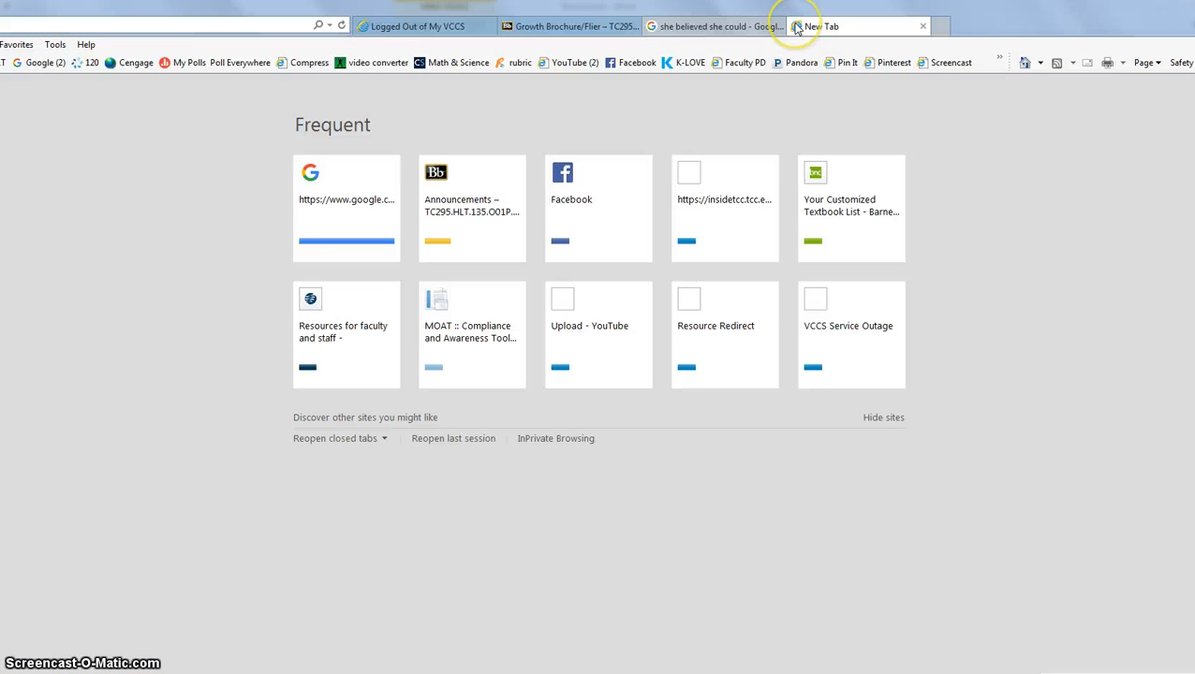
left_click(307, 205)
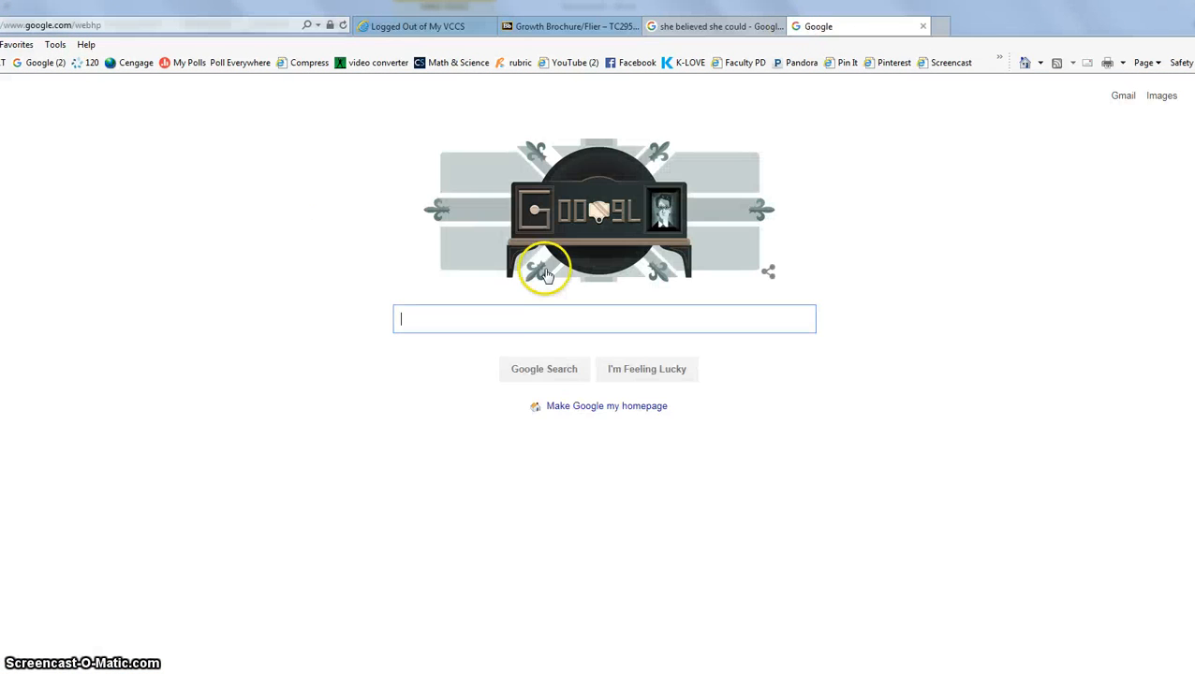
type("health")
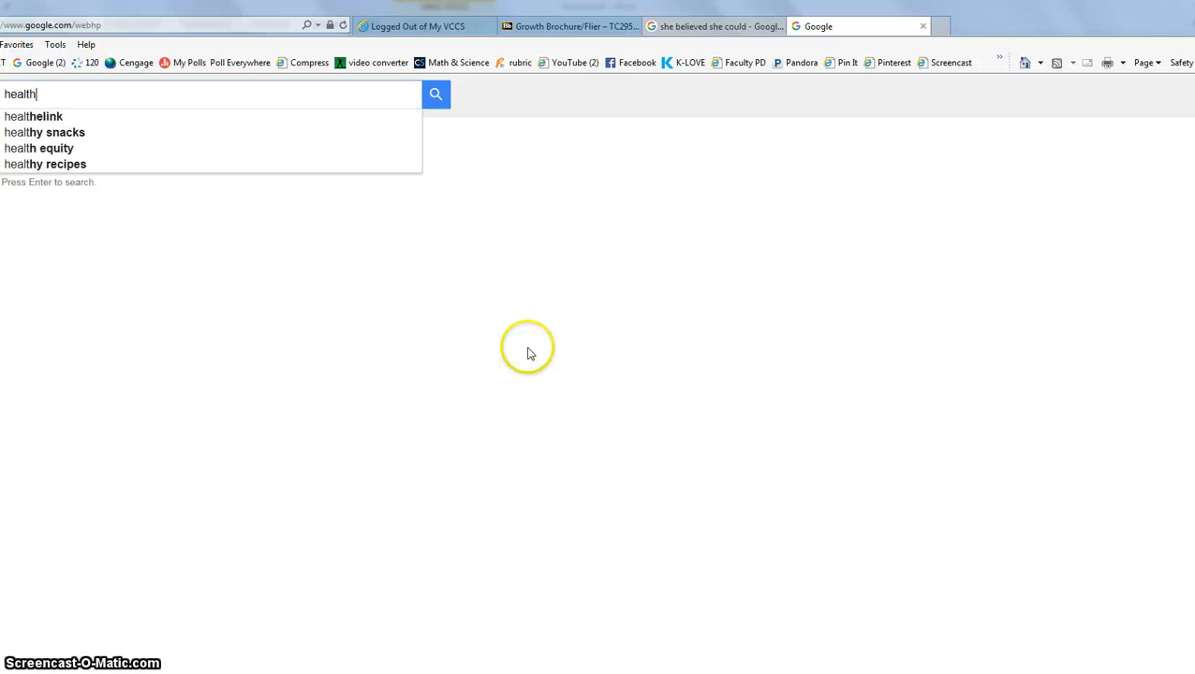
type("y children")
key("Return")
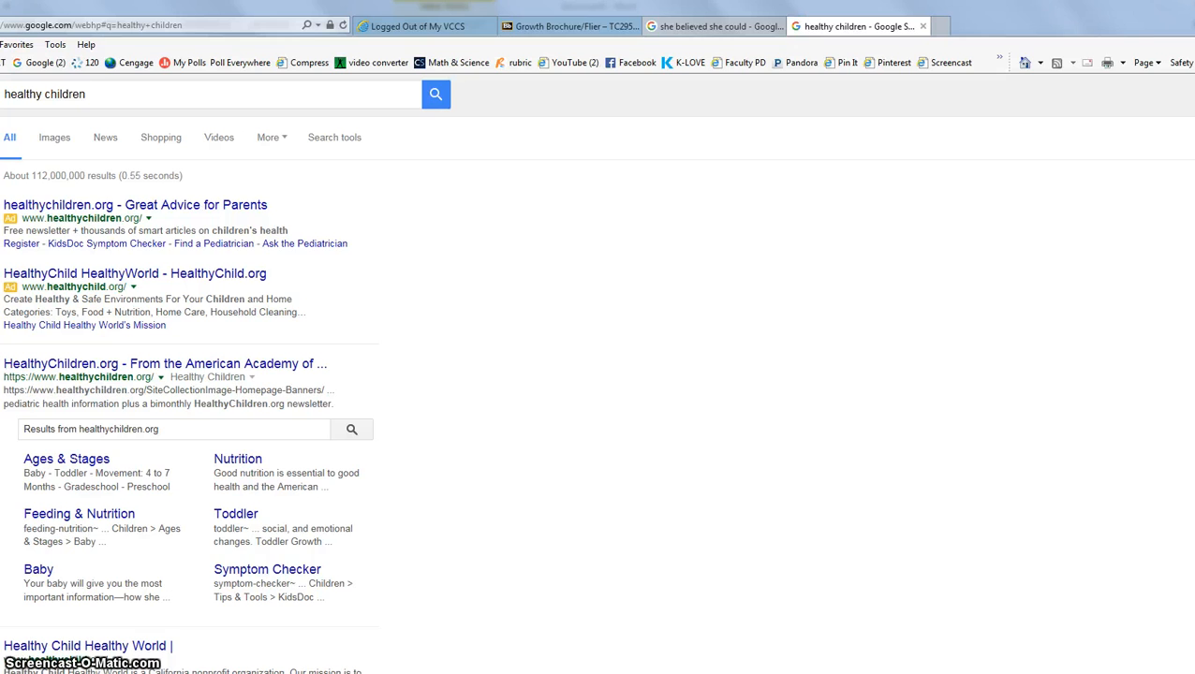
left_click(55, 138)
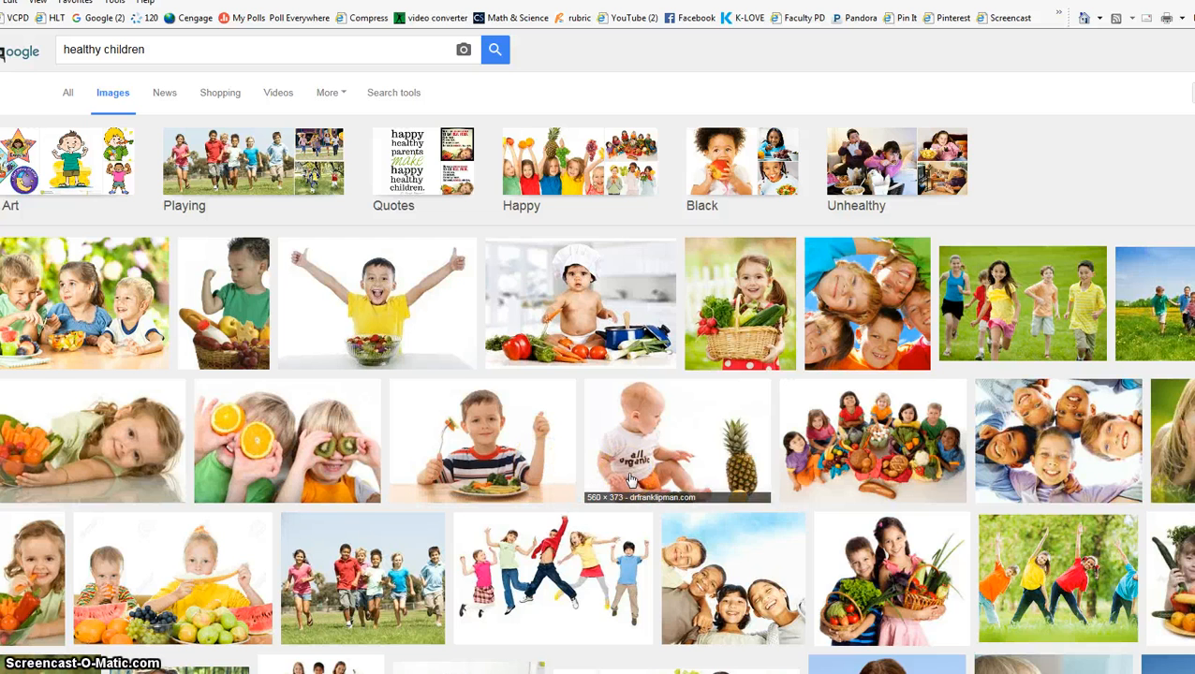
- Open the picture of the sitting baby on a white background and save it to the Pictures library as "baby"
scroll(631, 480, "down", 2)
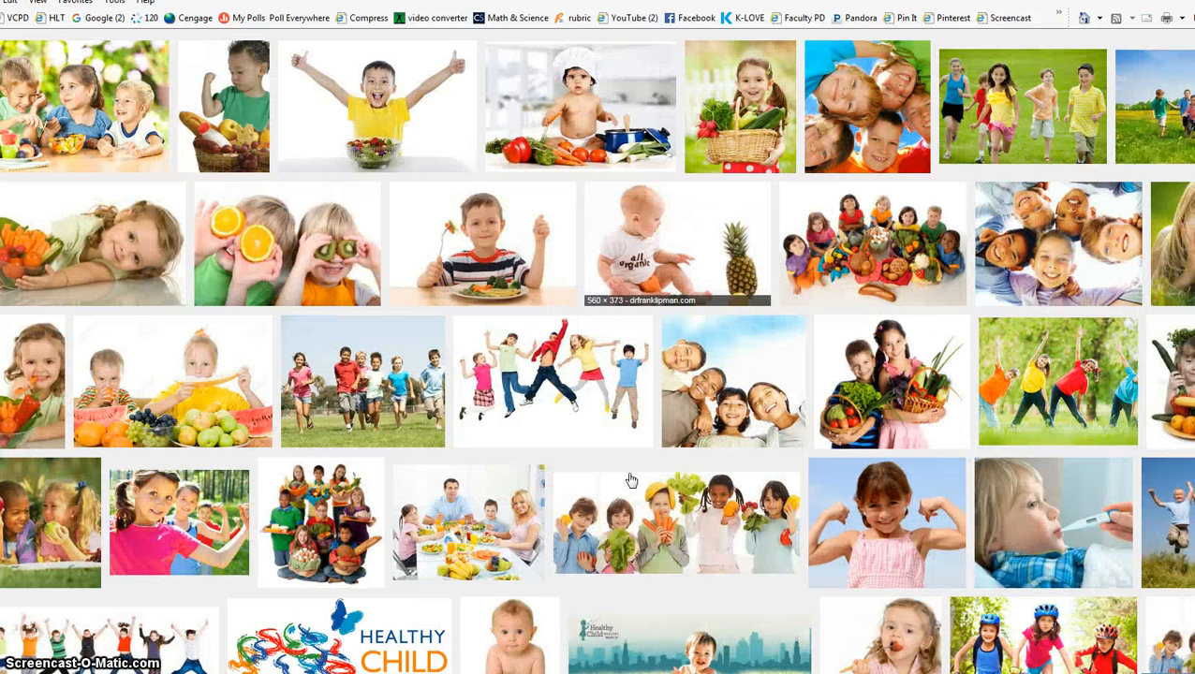
scroll(631, 480, "down", 1)
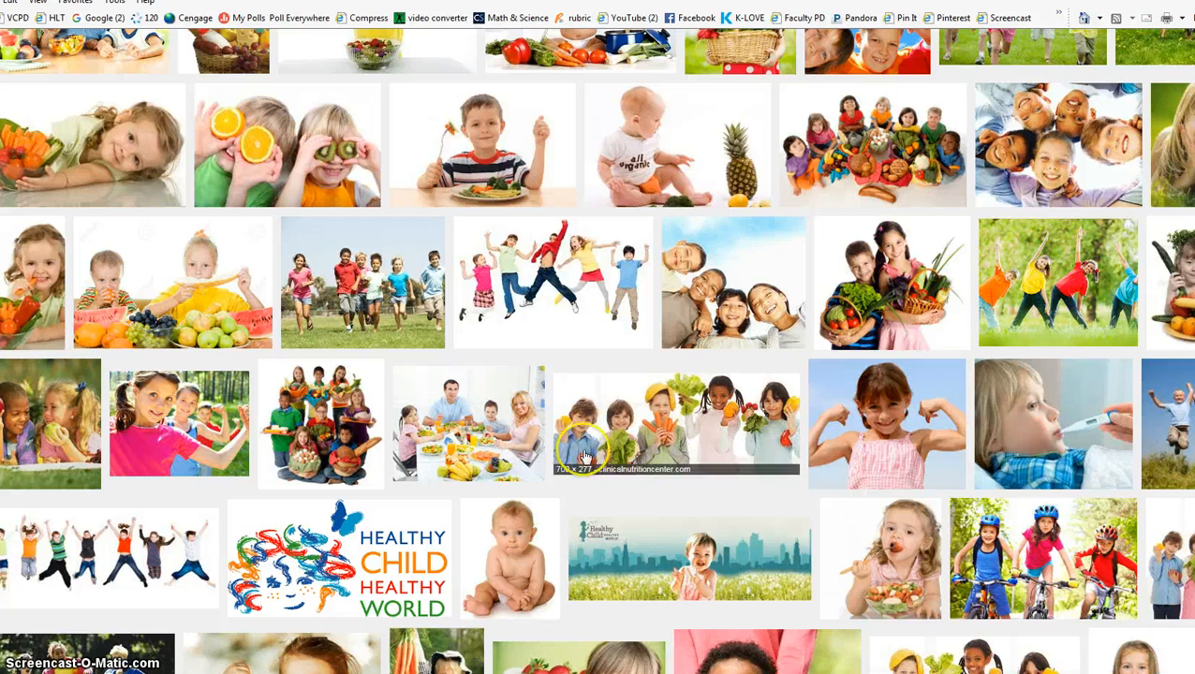
left_click(532, 556)
left_click(424, 375)
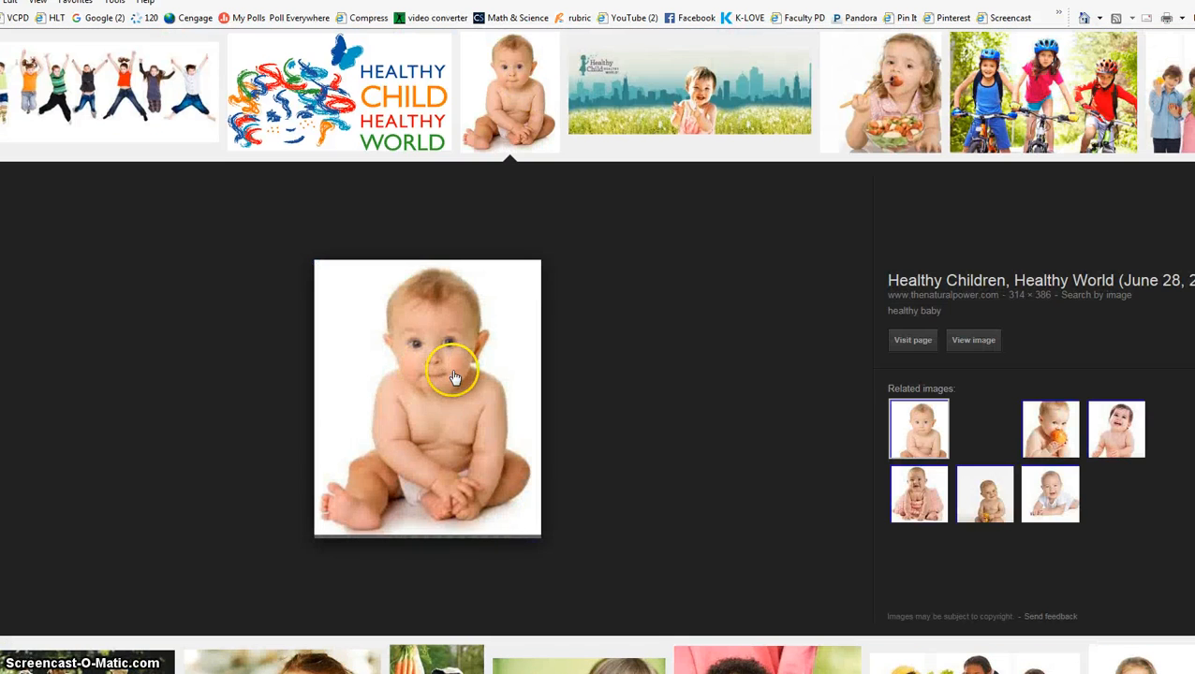
right_click(450, 351)
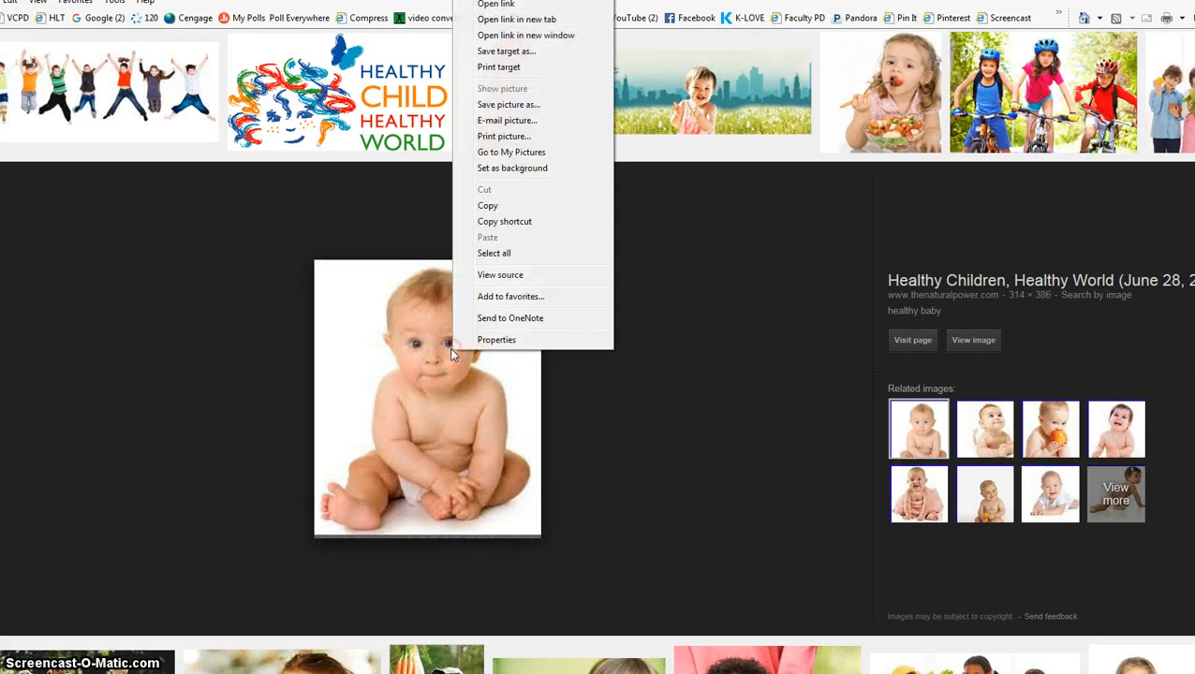
left_click(506, 104)
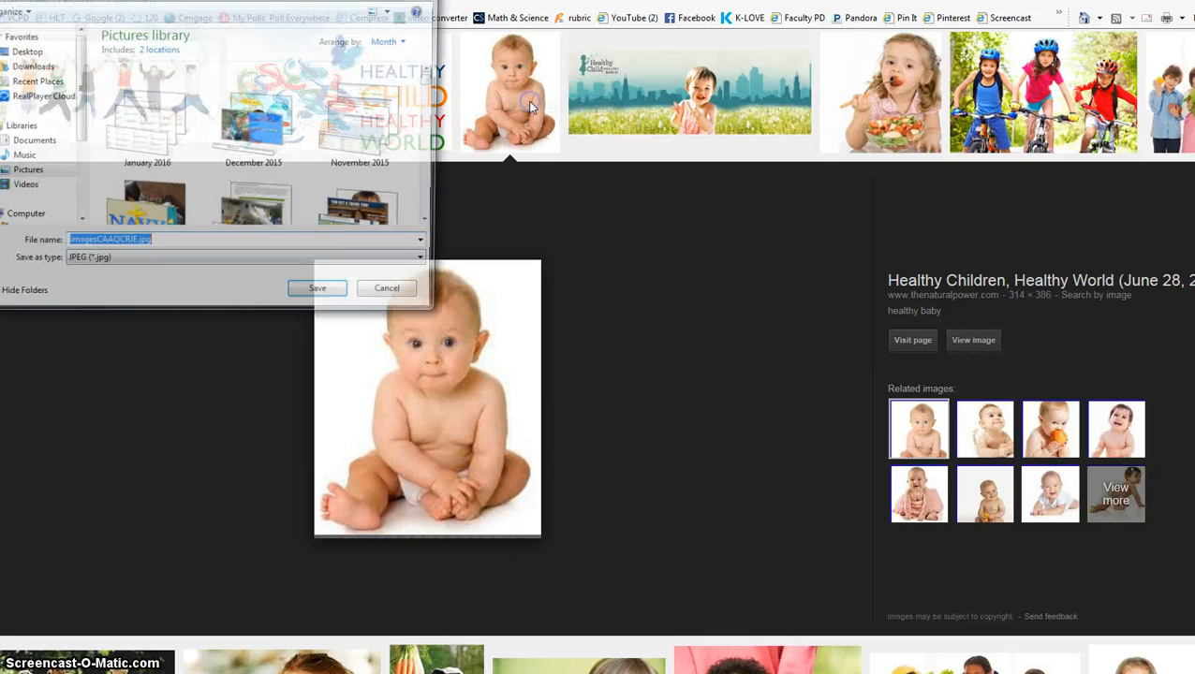
type("bab")
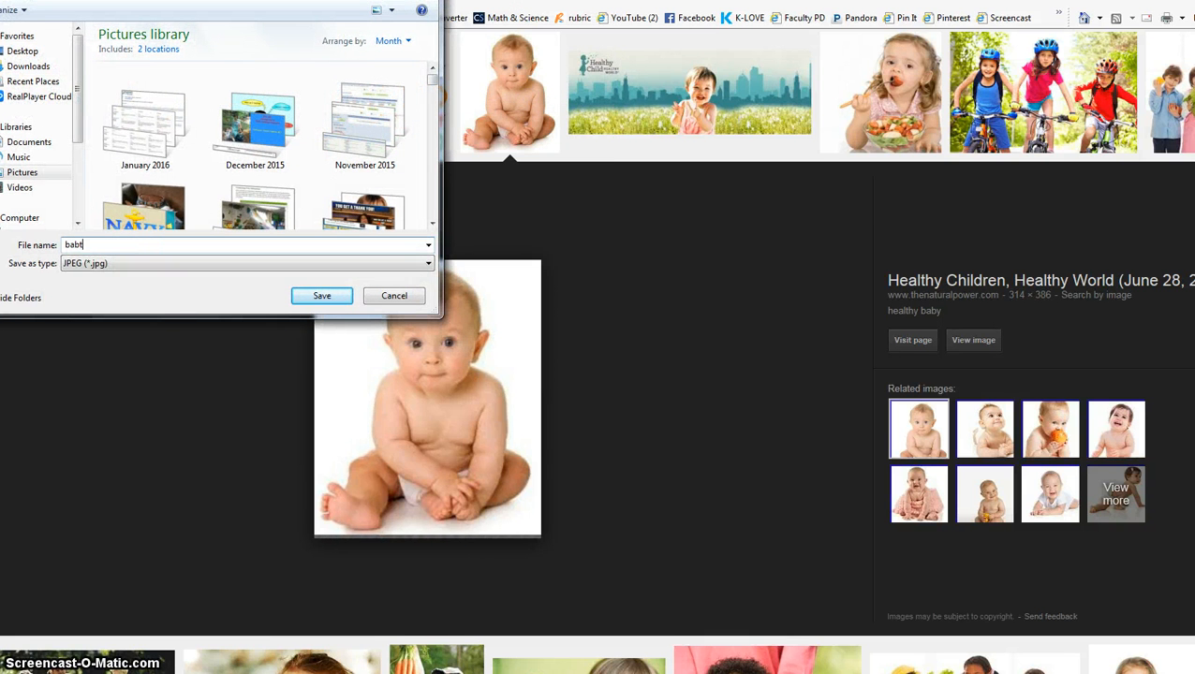
type("y")
key("Return")
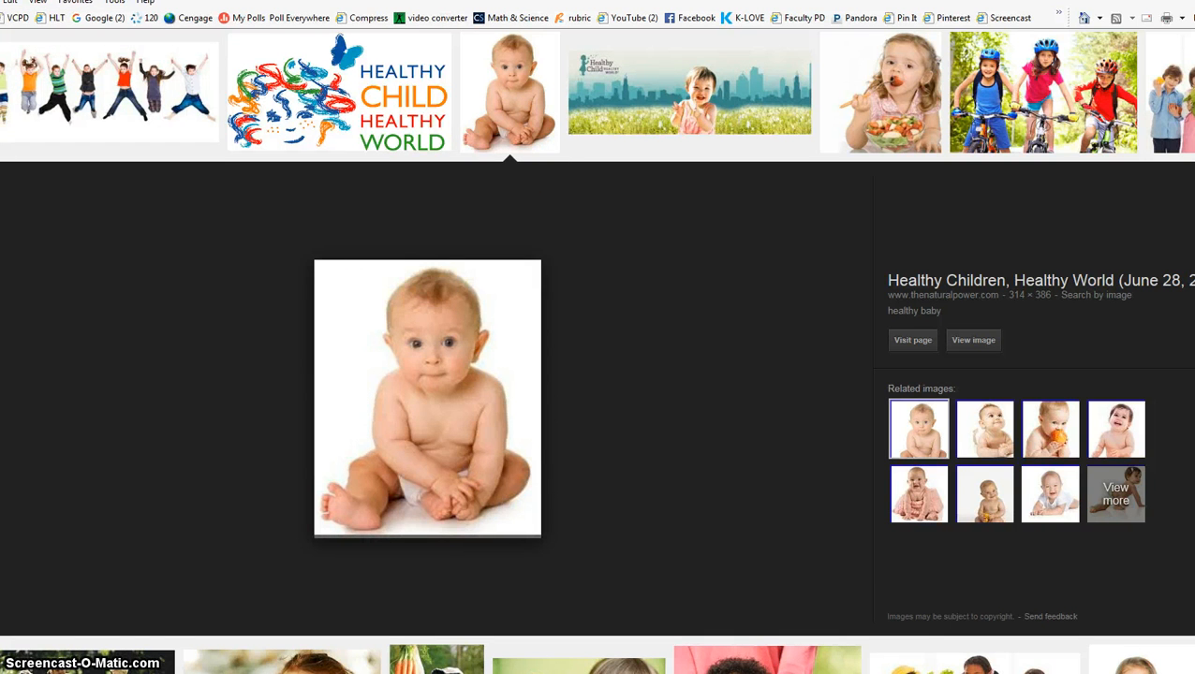
- Switch back to Word and insert baby.jpg from the Pictures library into the picture placeholder above "What are Milestones?"
key("alt+Tab")
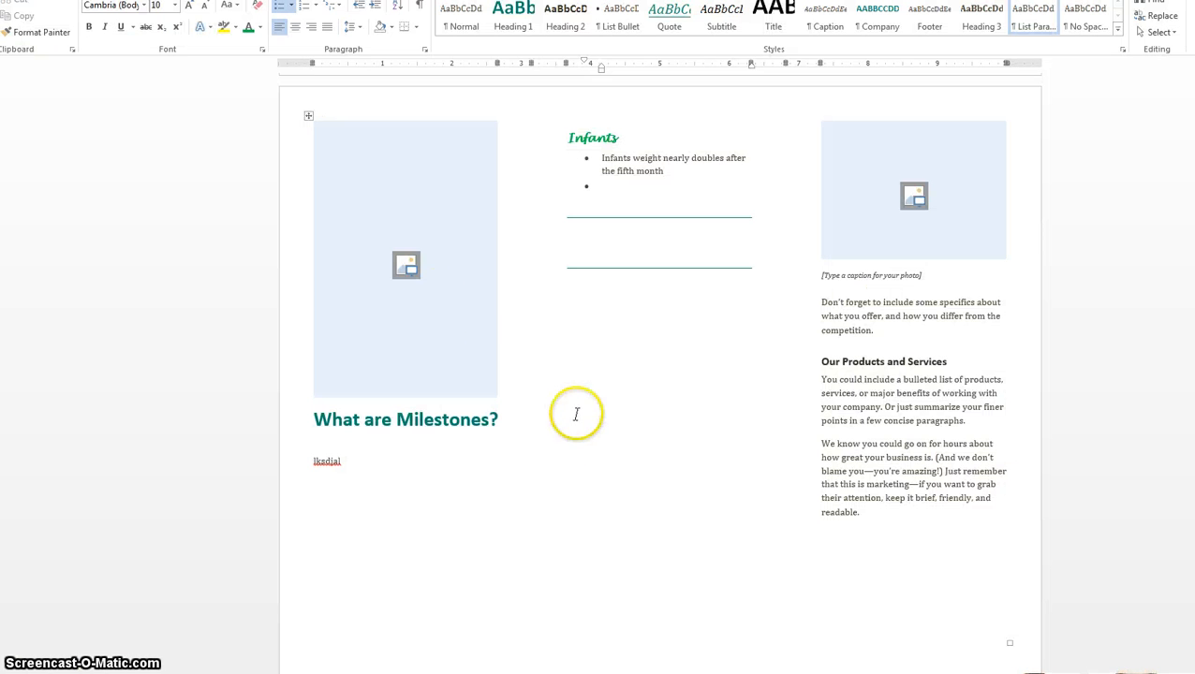
left_click(412, 306)
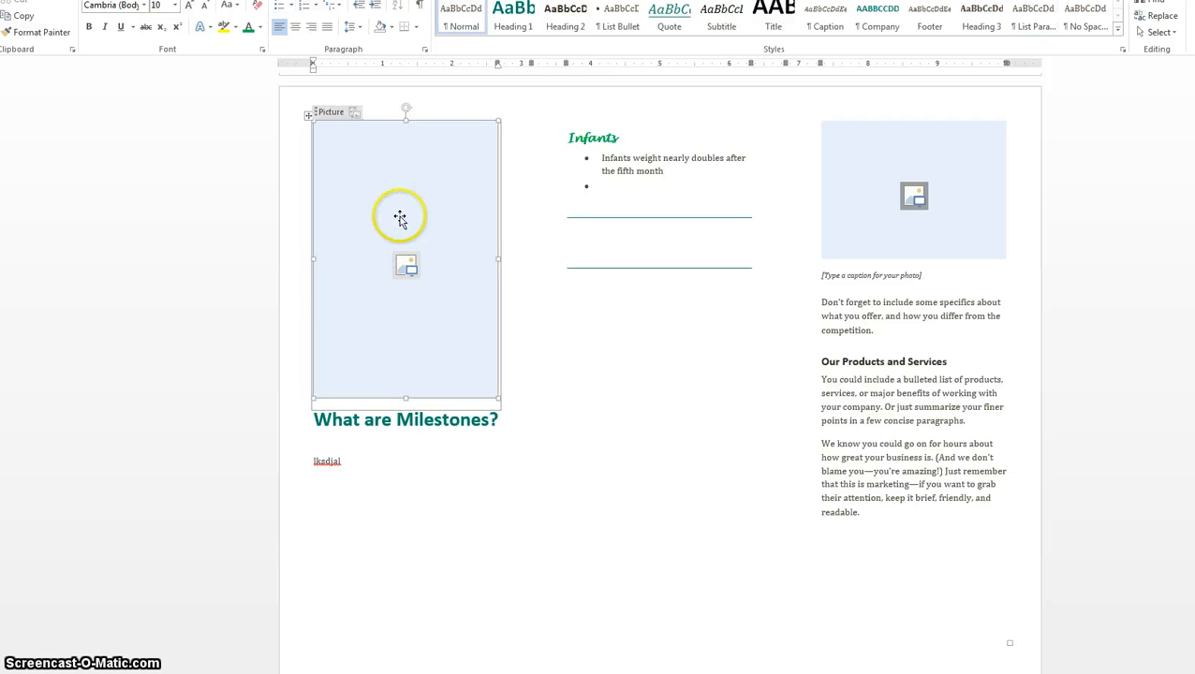
left_click(405, 268)
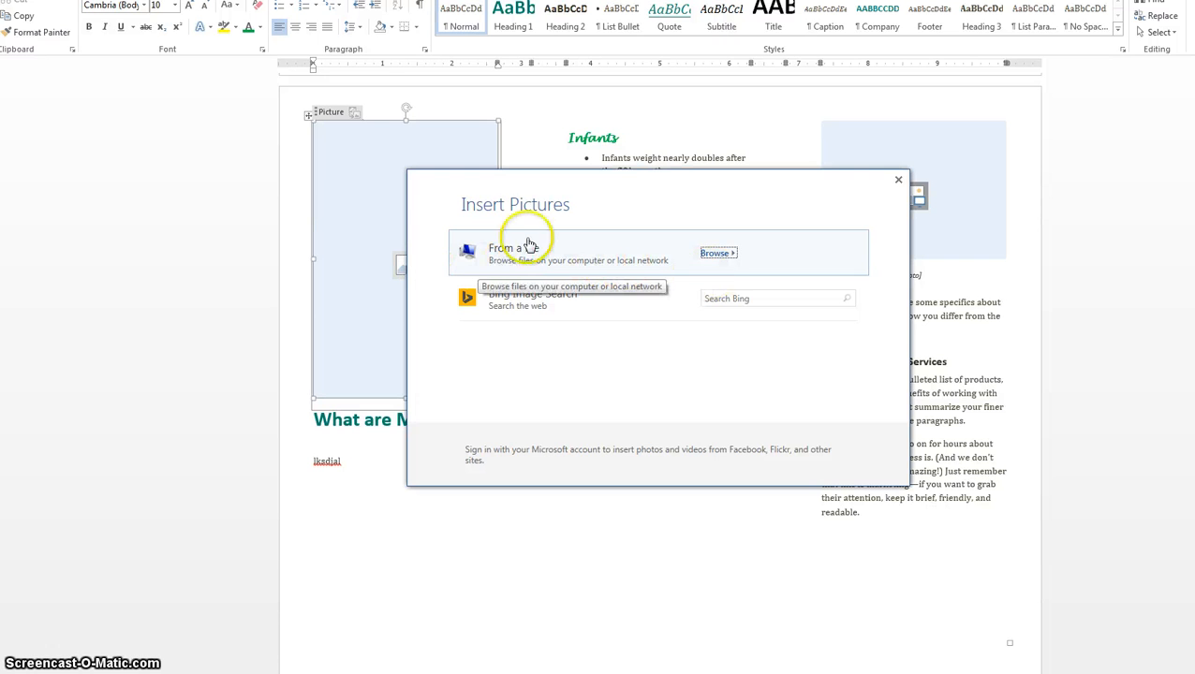
left_click(716, 252)
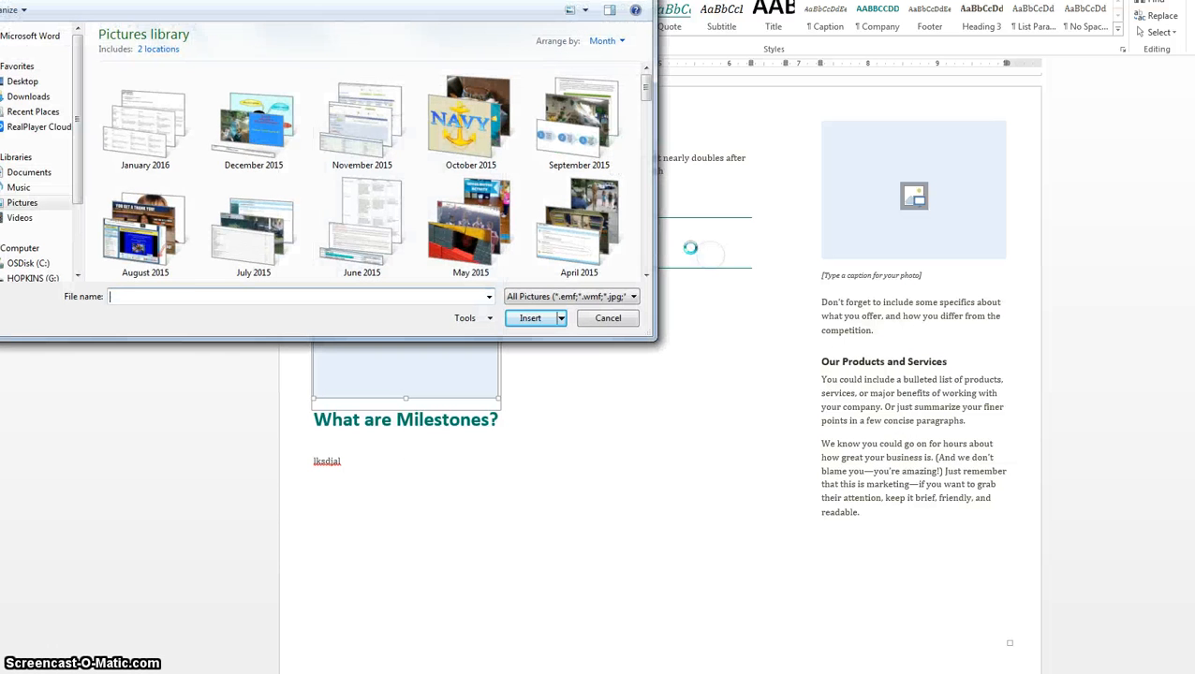
double_click(148, 131)
left_click(145, 142)
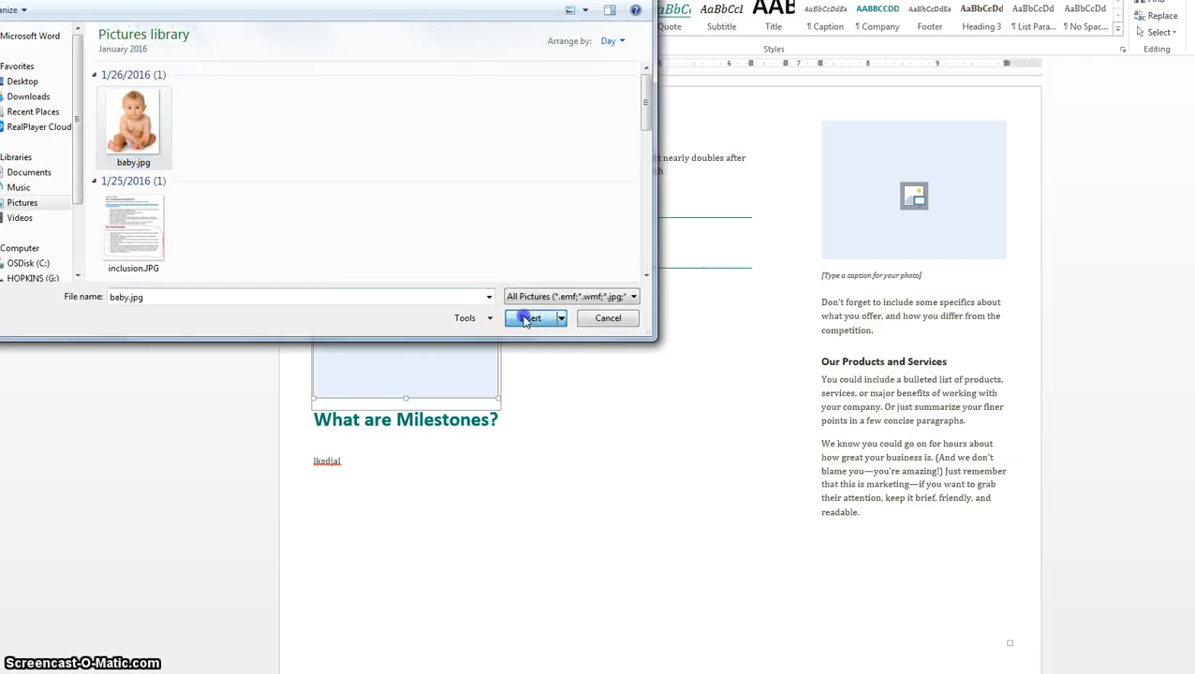
left_click(529, 317)
left_click(526, 390)
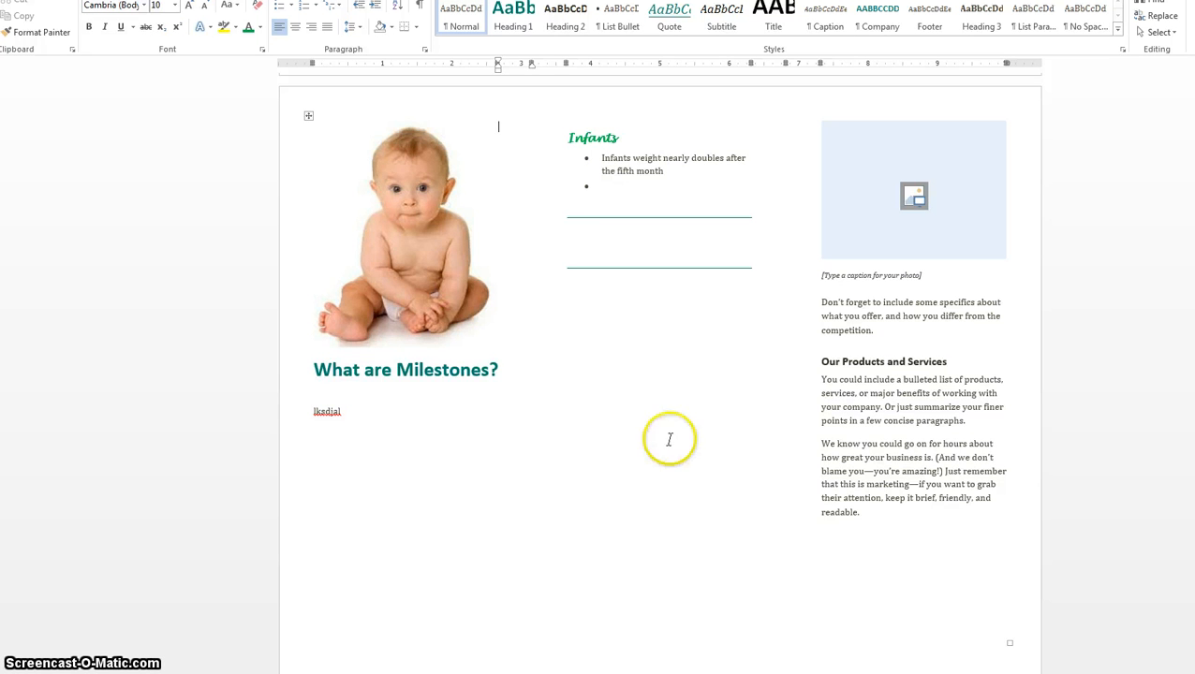
- Look over the brochure's first page and close the document
scroll(714, 419, "up", 8)
scroll(711, 411, "up", 3)
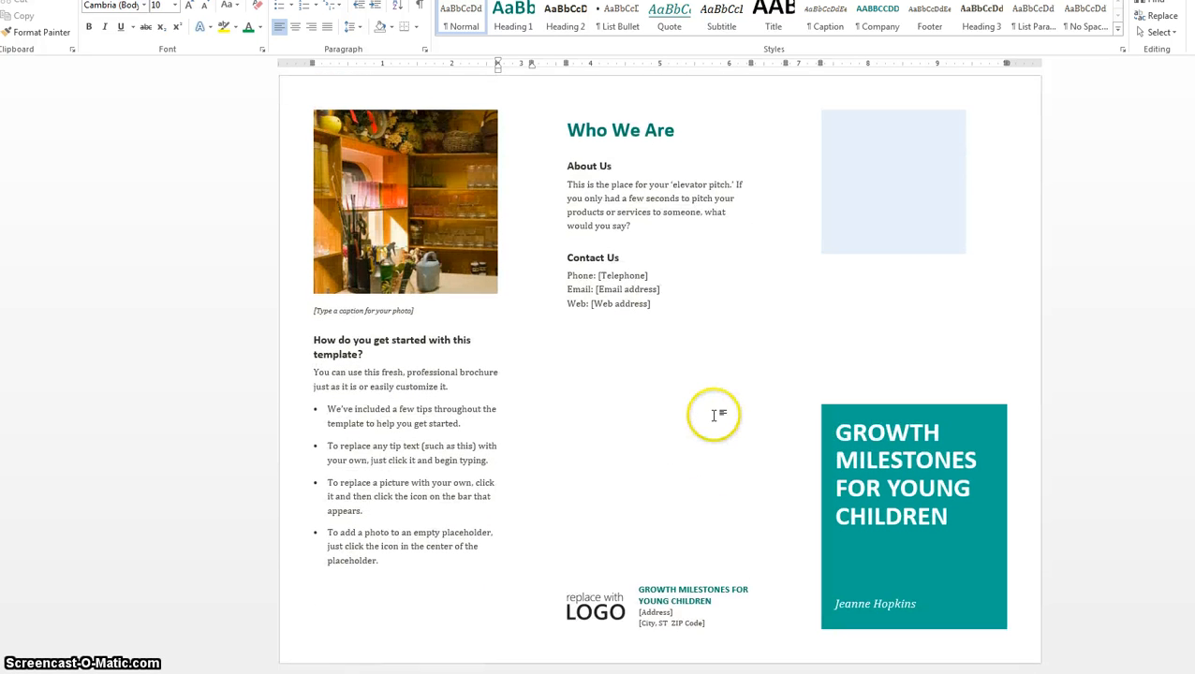
scroll(867, 13, "down", 1)
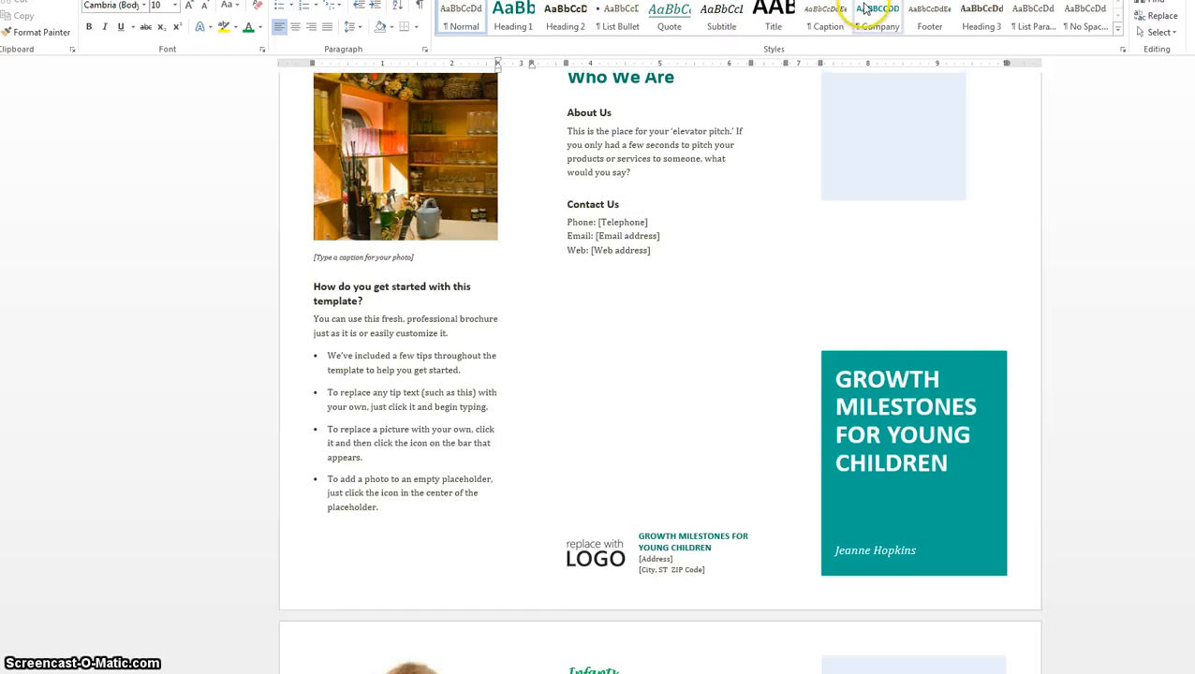
scroll(893, 91, "up", 2)
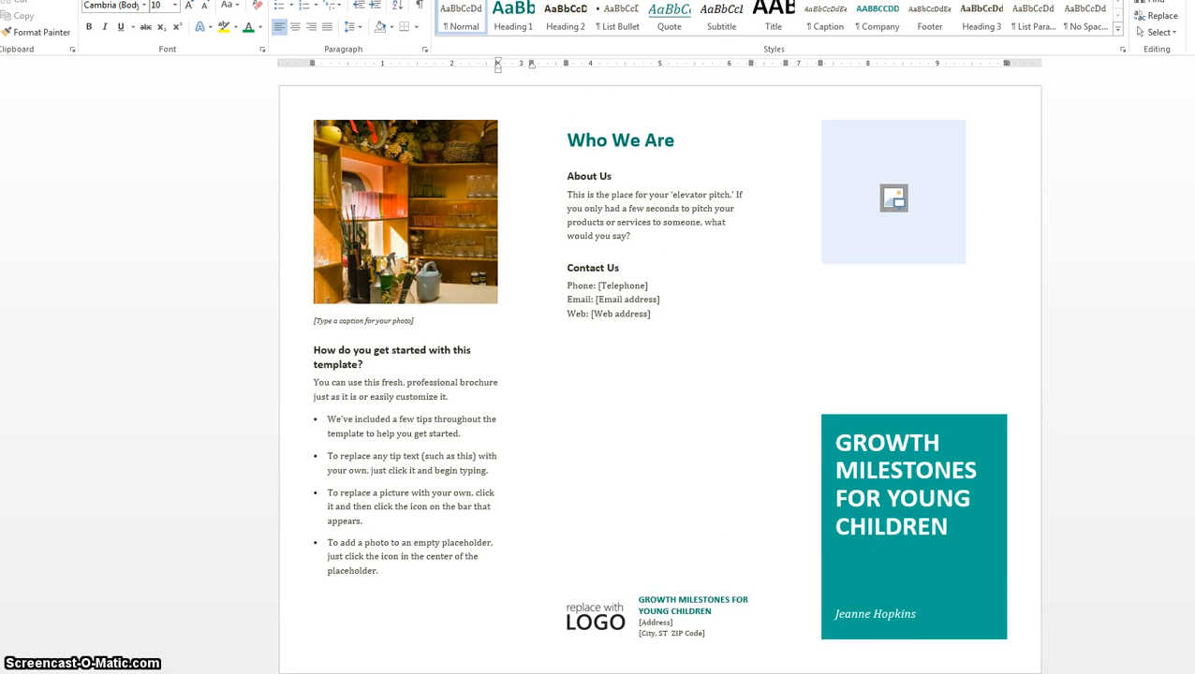
key("alt+F4")
left_click(659, 359)
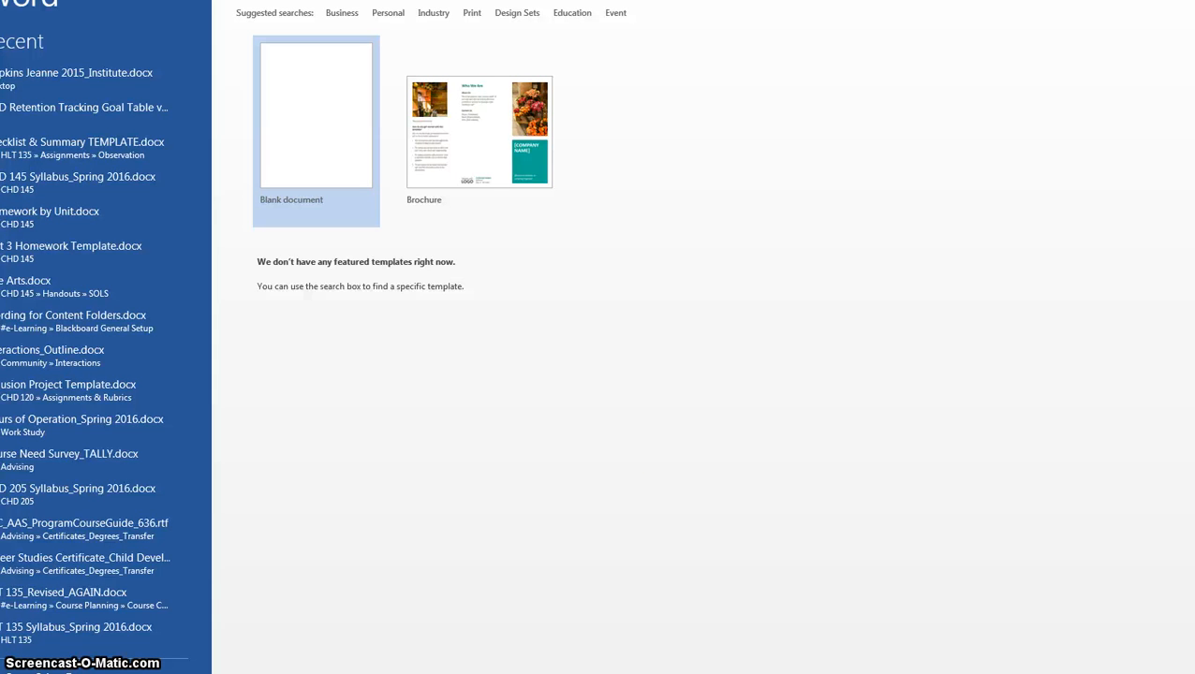
- Search the Word templates for "newsletter" and create a document from the Book club flyer template
left_click(248, 24)
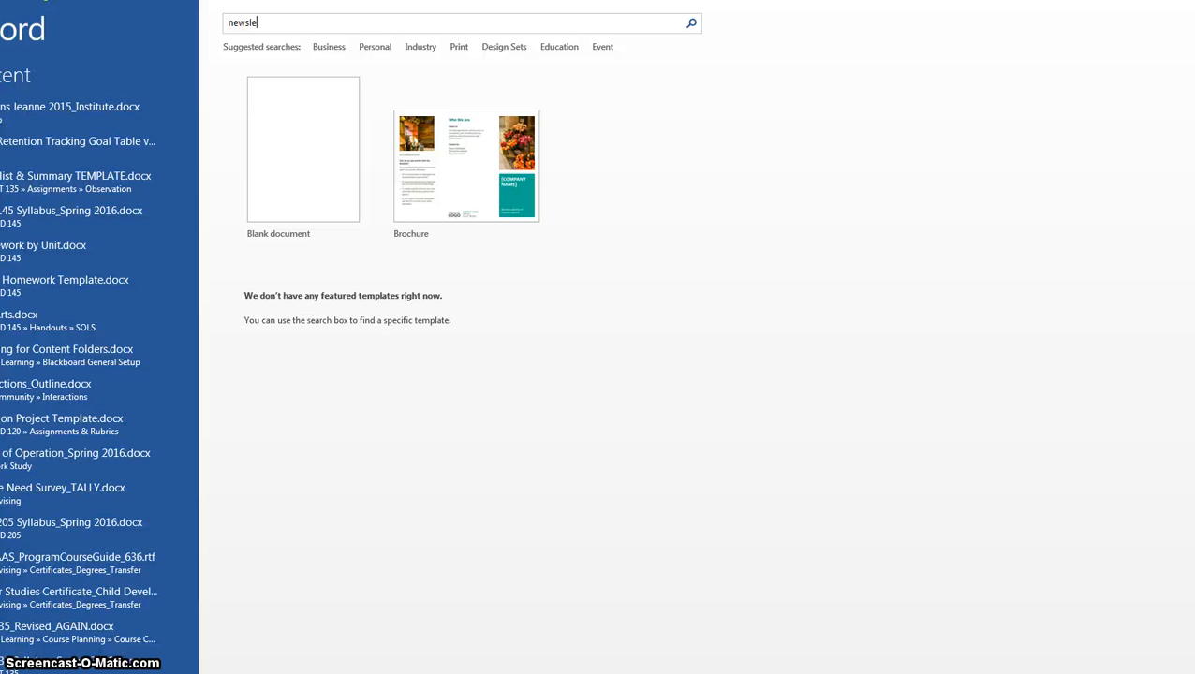
key("Return")
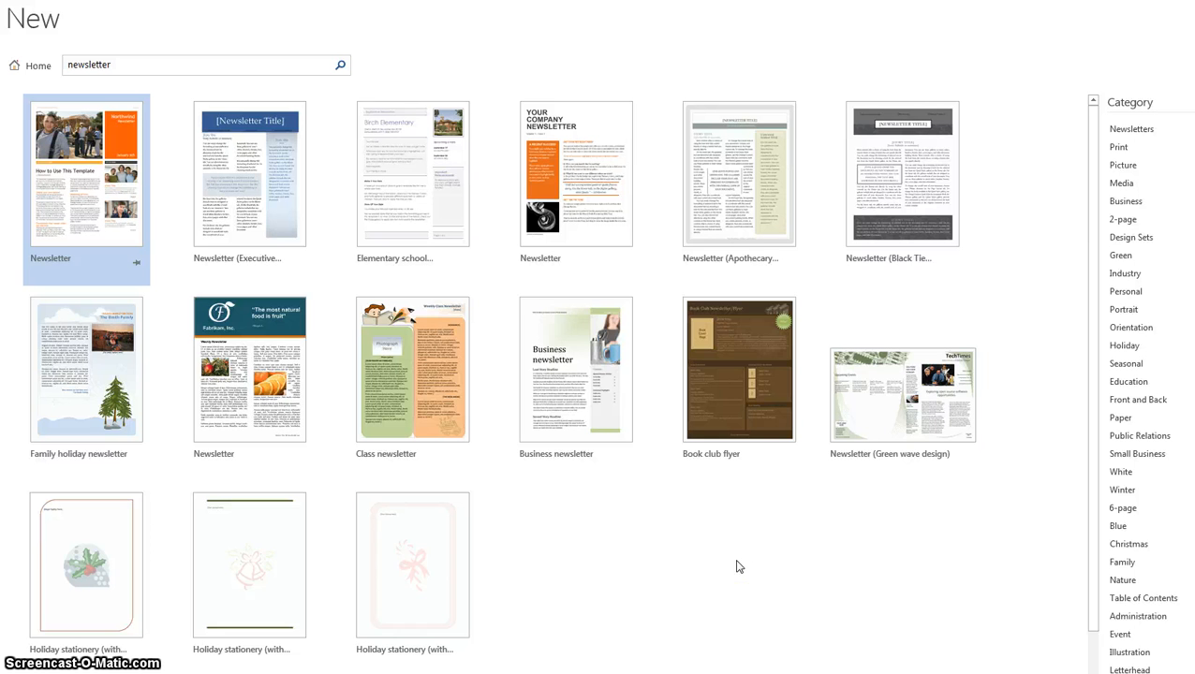
left_click(734, 379)
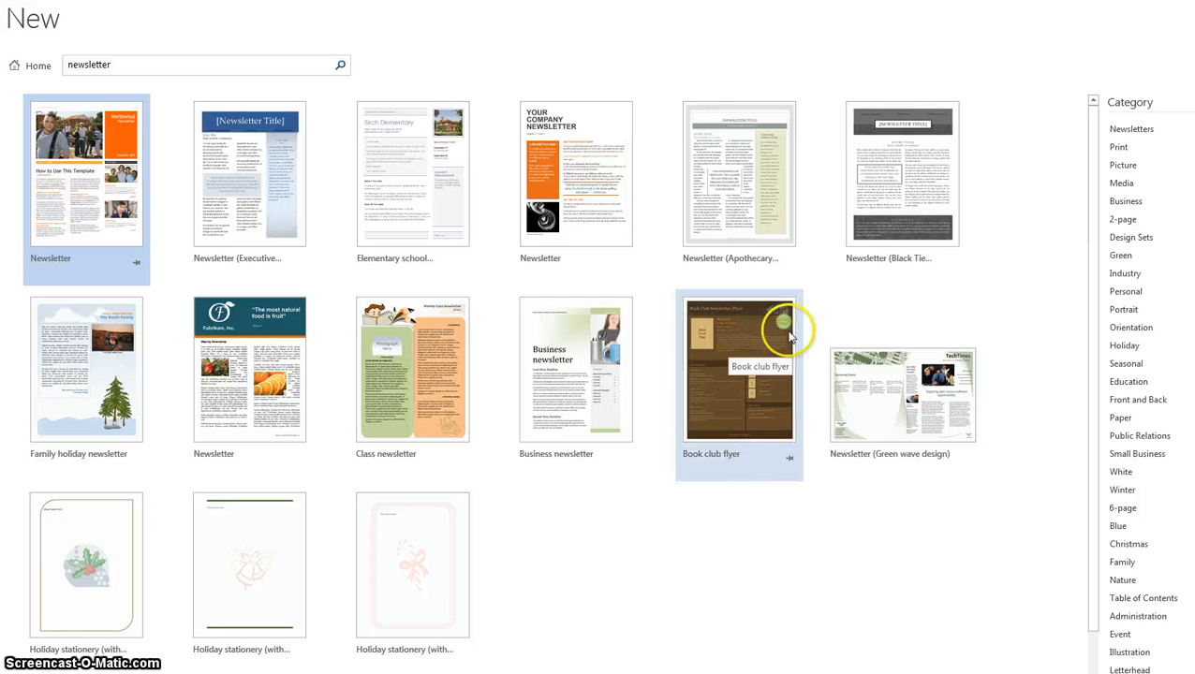
left_click(581, 524)
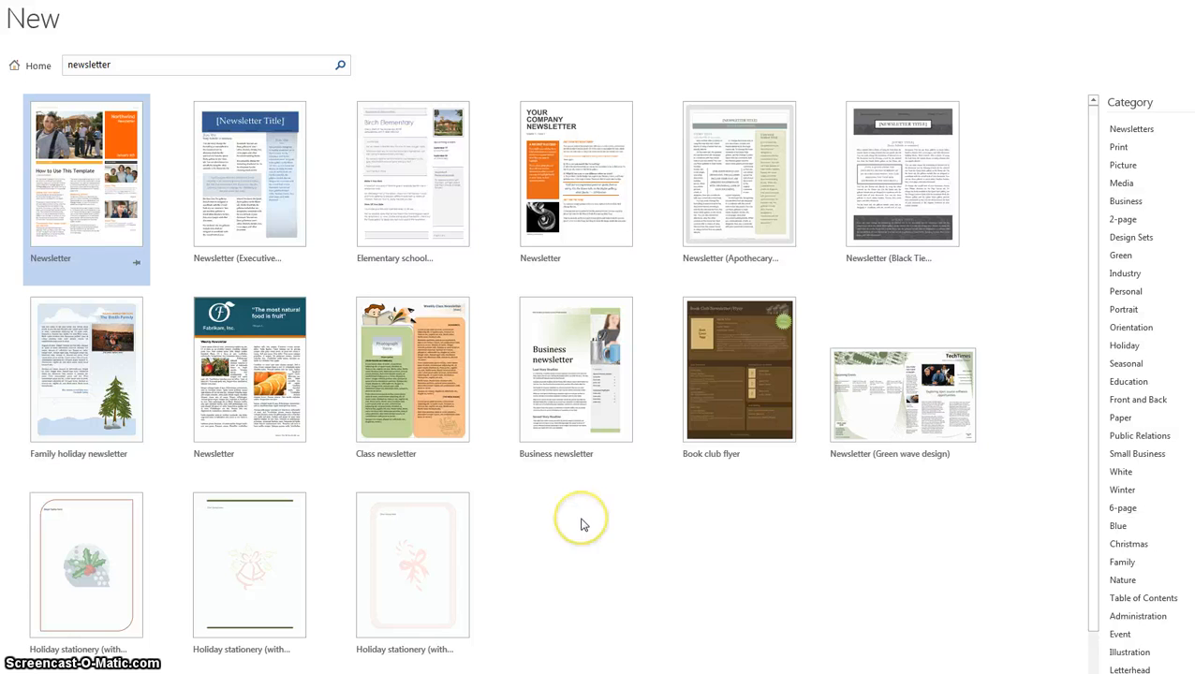
left_click(745, 367)
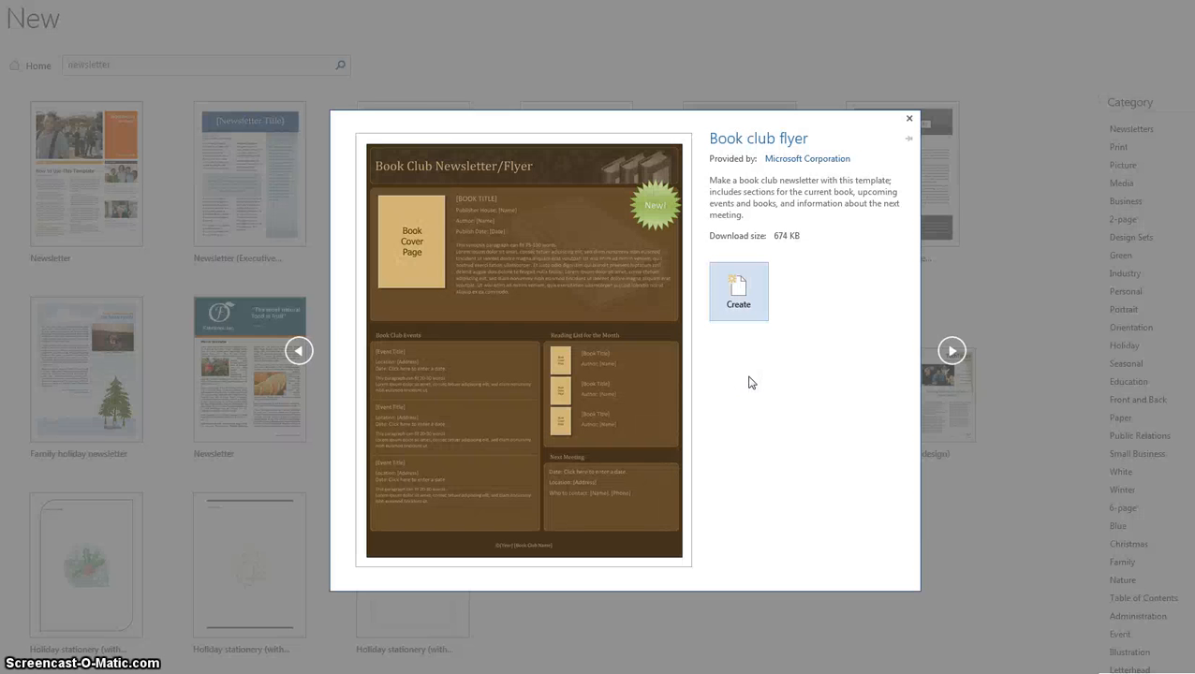
left_click(729, 298)
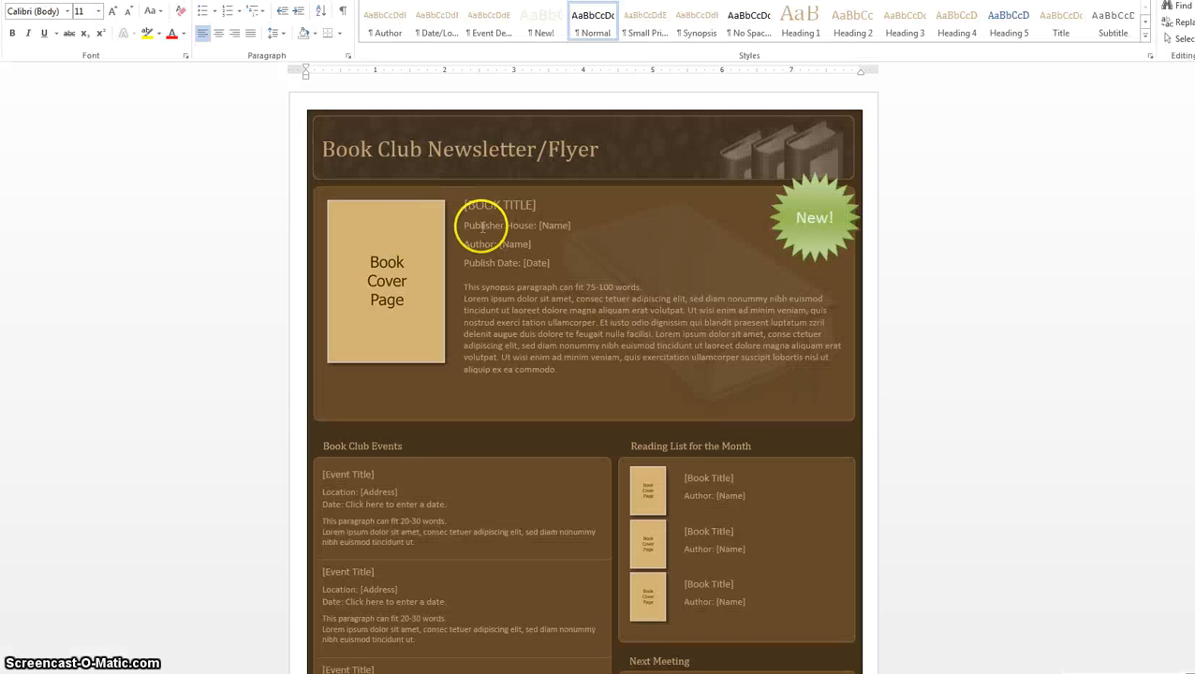
- Replace the flyer's title "Book Club Newsletter/Flyer" with "Milestones for Young Children"
scroll(482, 228, "up", 2)
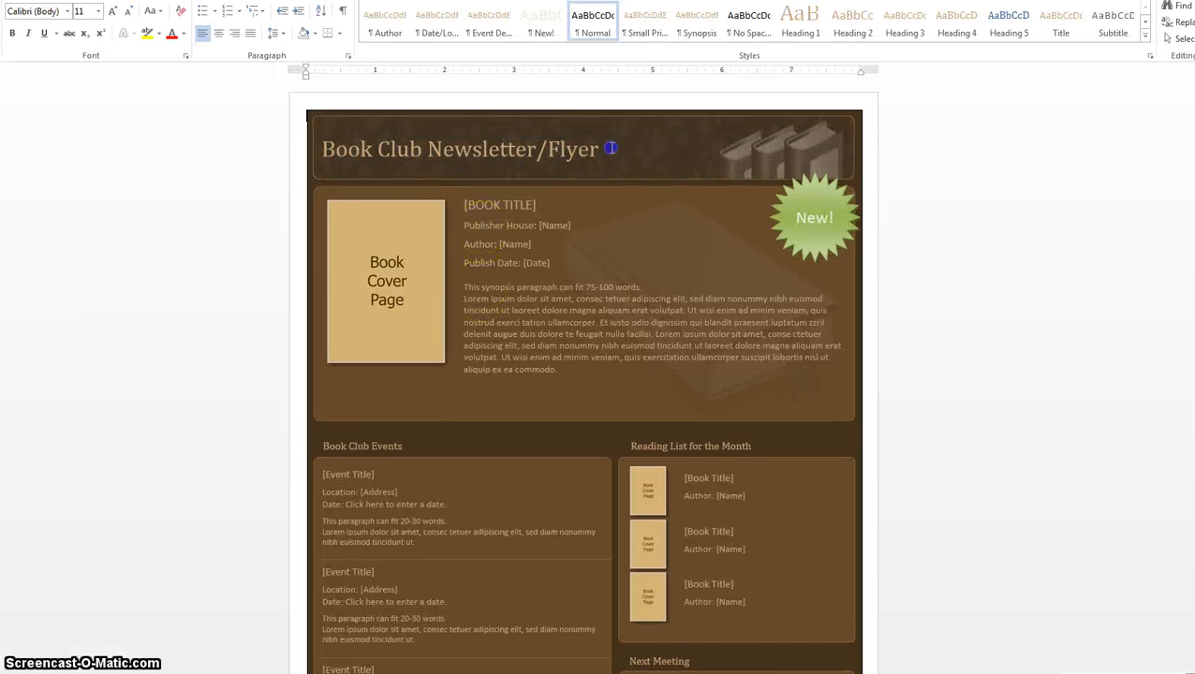
left_click_drag(609, 148, 360, 168)
type("Milestones for")
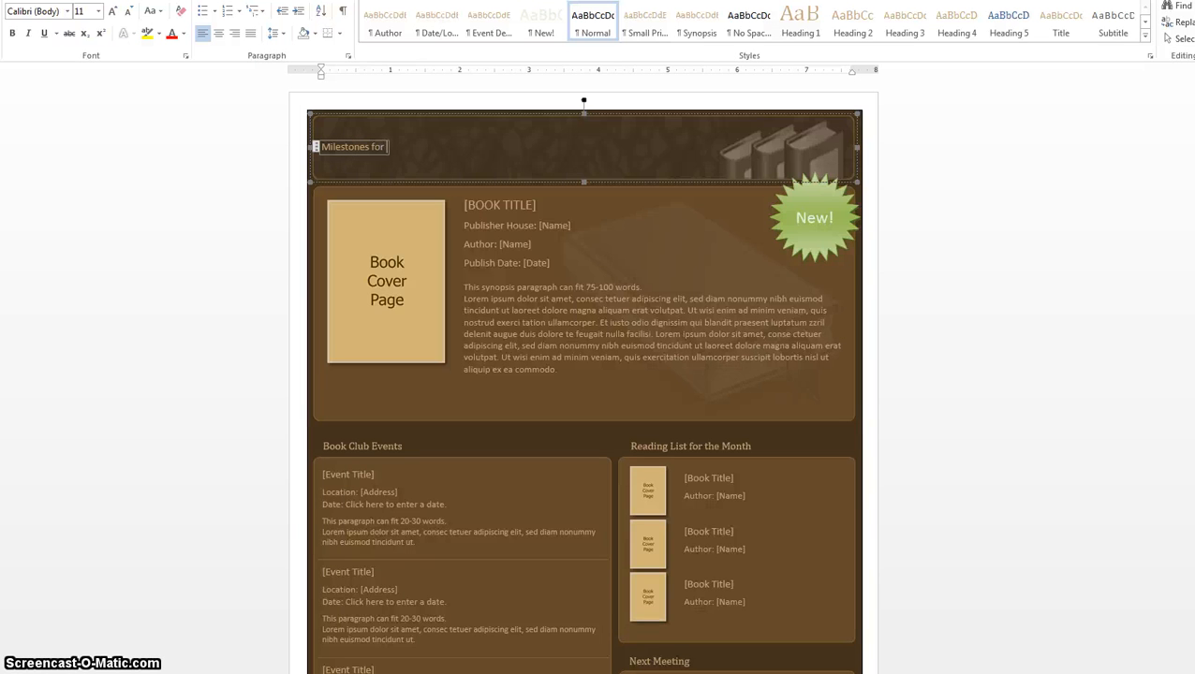
type(" Young Children")
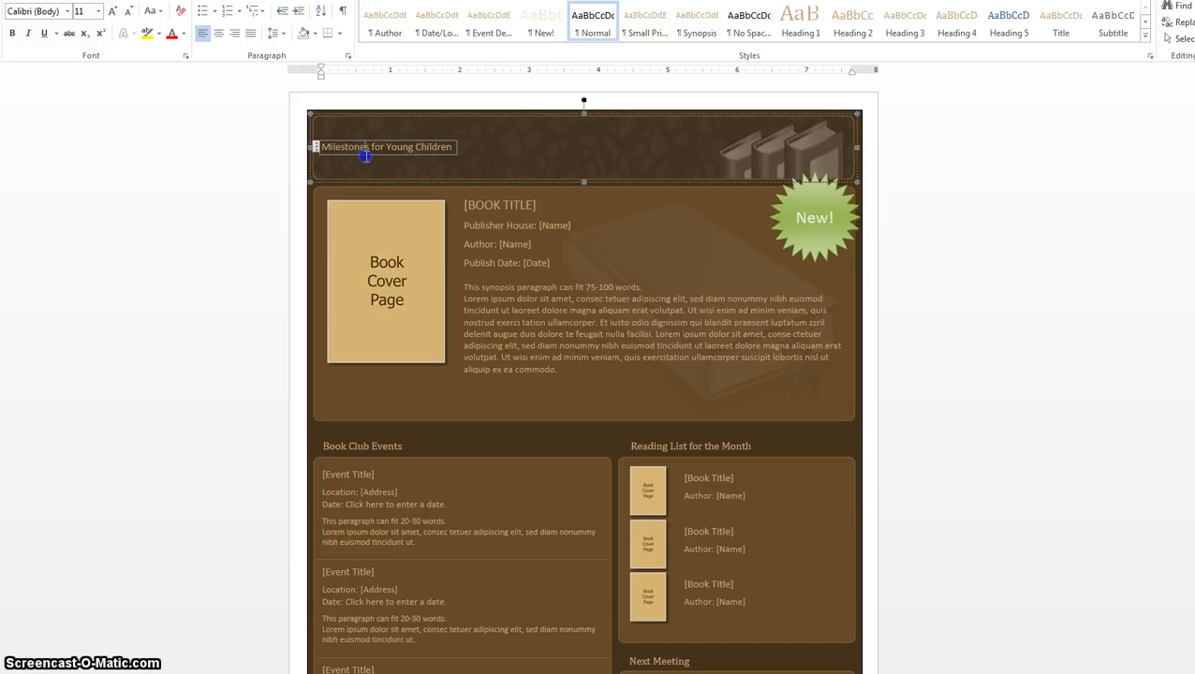
- Set the font size of the whole title "Milestones for Young Children" to 36
double_click(364, 152)
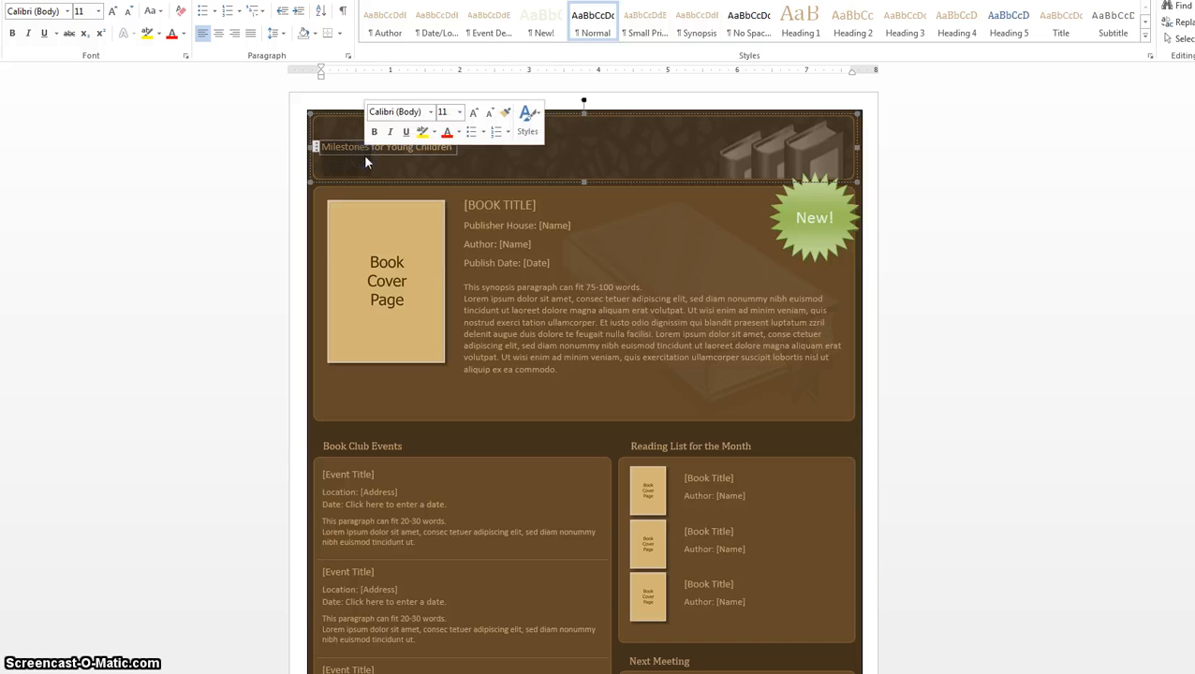
left_click(99, 11)
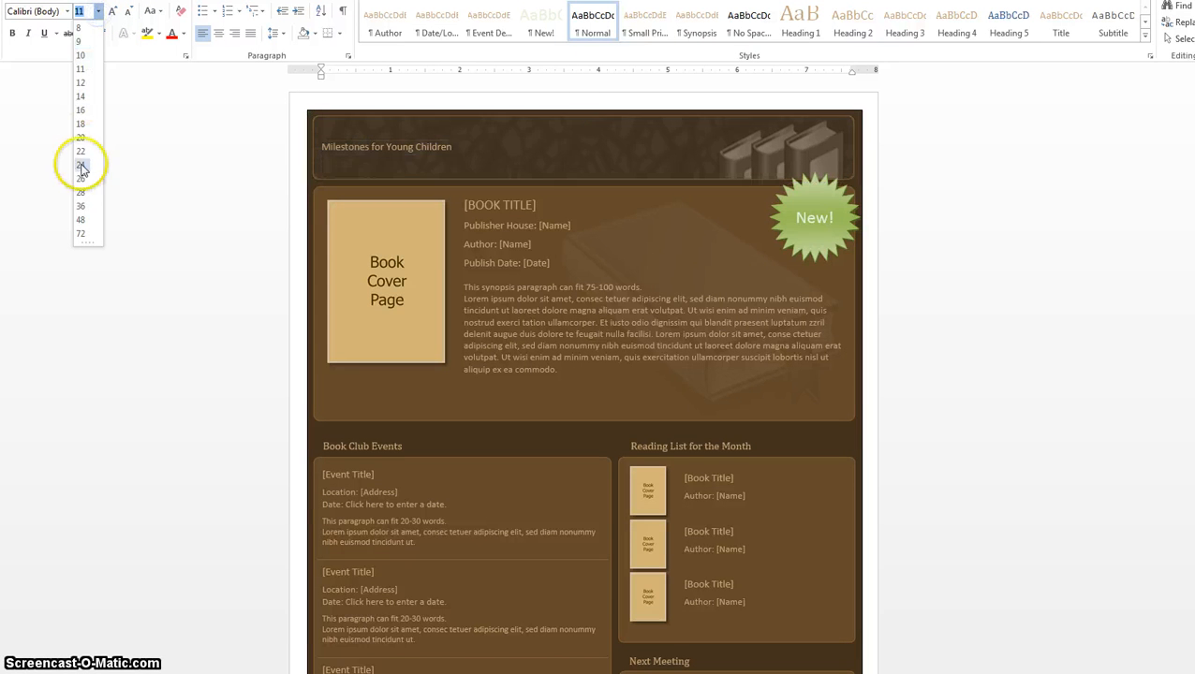
left_click(621, 152)
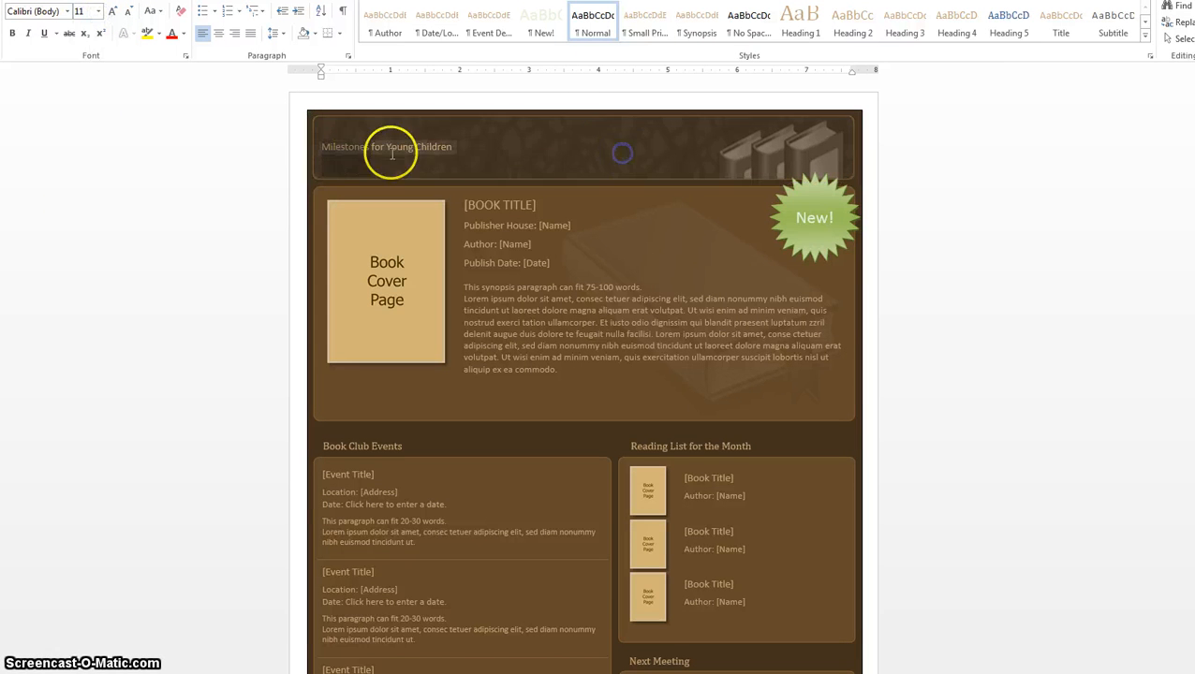
left_click(453, 150)
left_click_drag(453, 147, 329, 155)
left_click(98, 11)
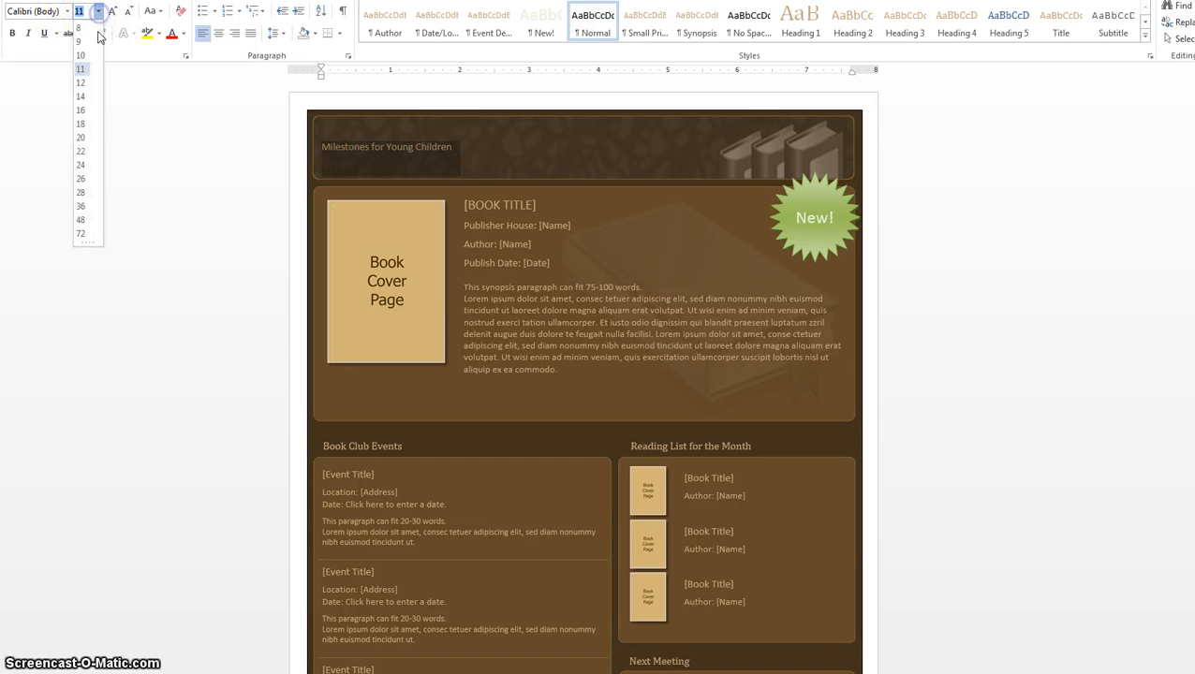
left_click(79, 208)
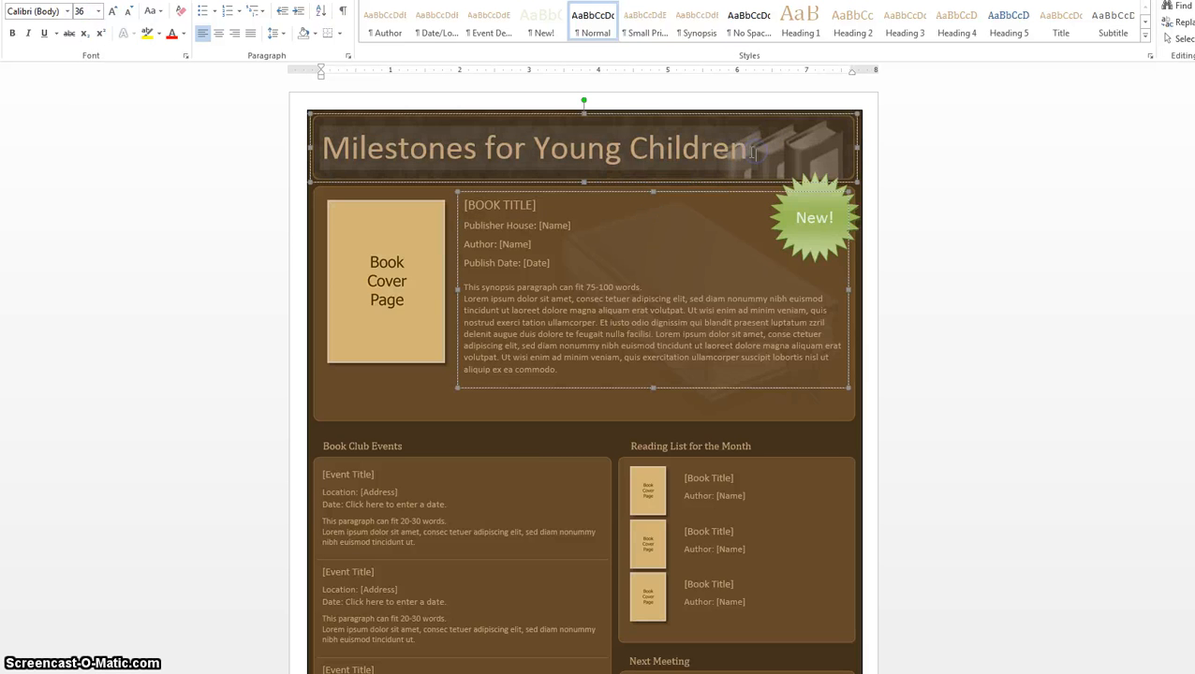
- Color the title text "Milestones for Young Children" yellow
left_click_drag(752, 152, 349, 142)
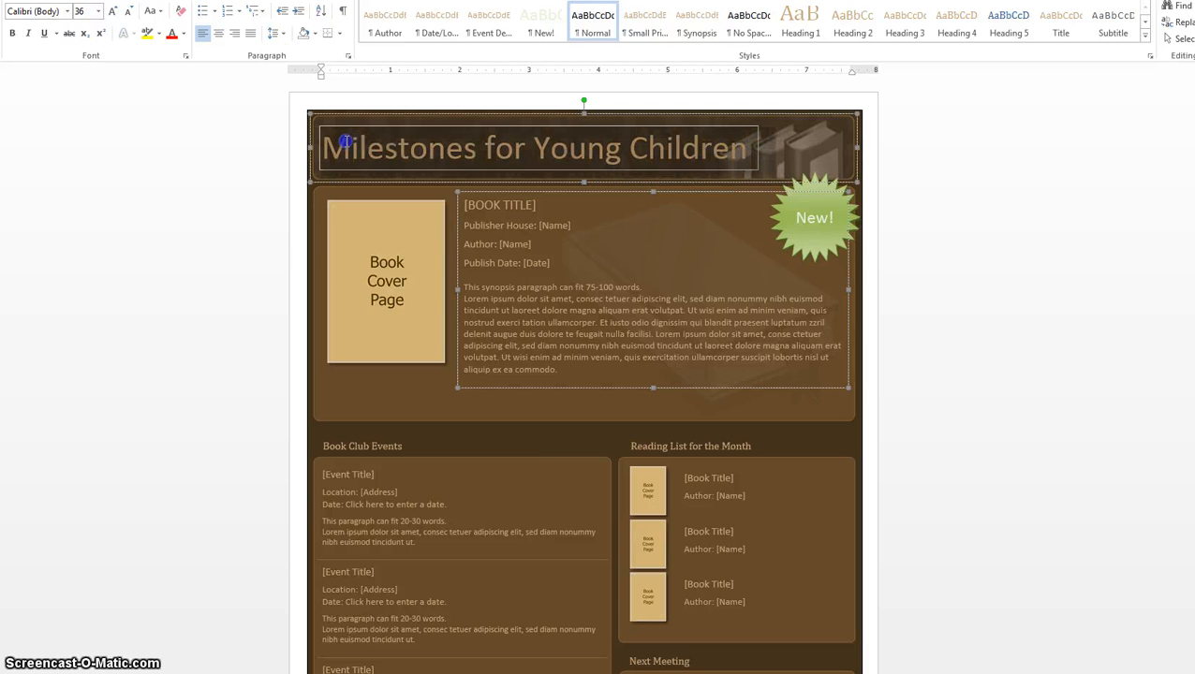
left_click(172, 34)
left_click(184, 40)
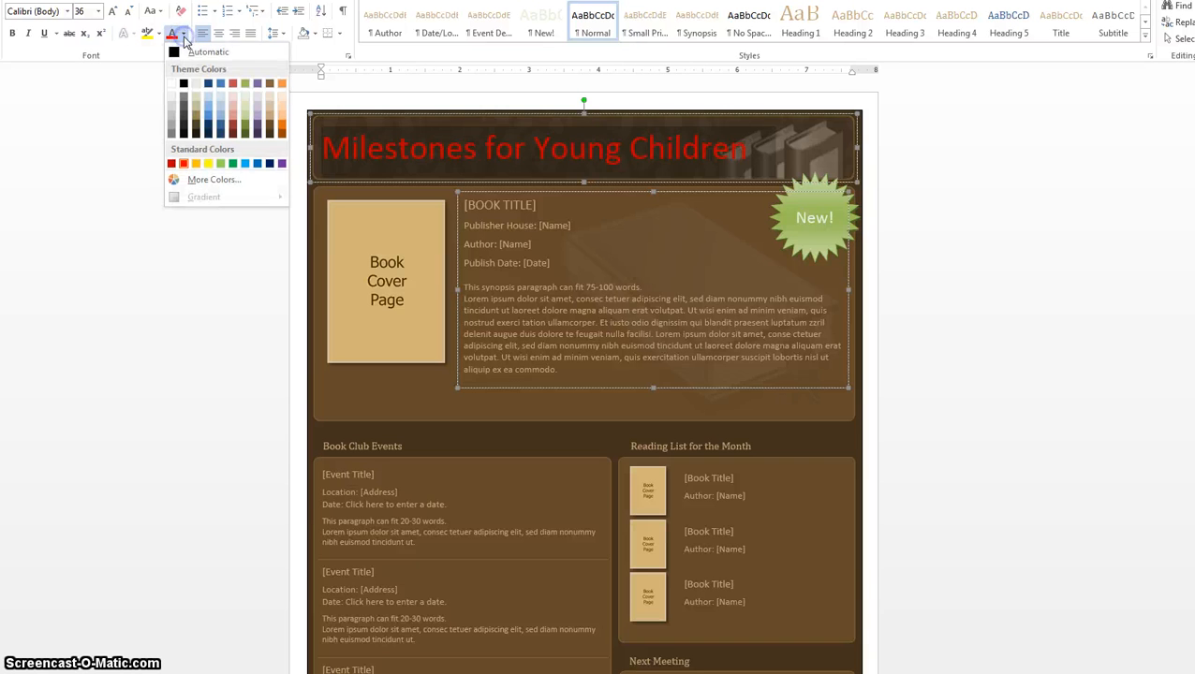
left_click(207, 162)
- Change the title's font to Comic Sans MS and deselect it
left_click(339, 148)
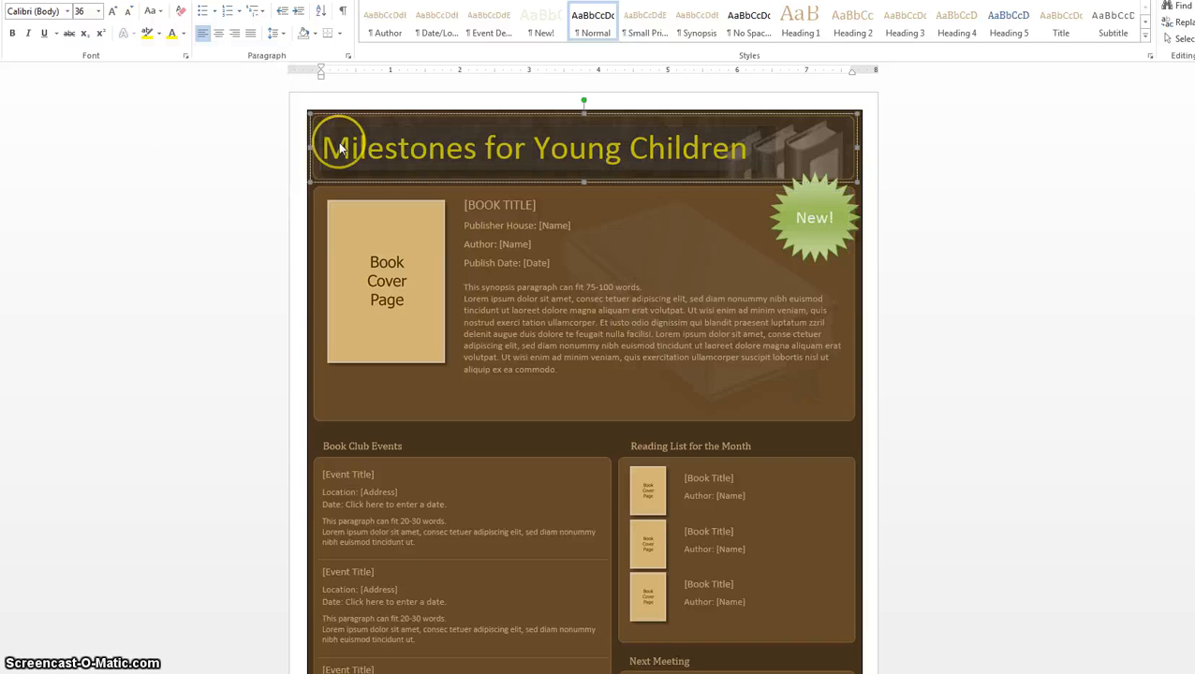
left_click(68, 12)
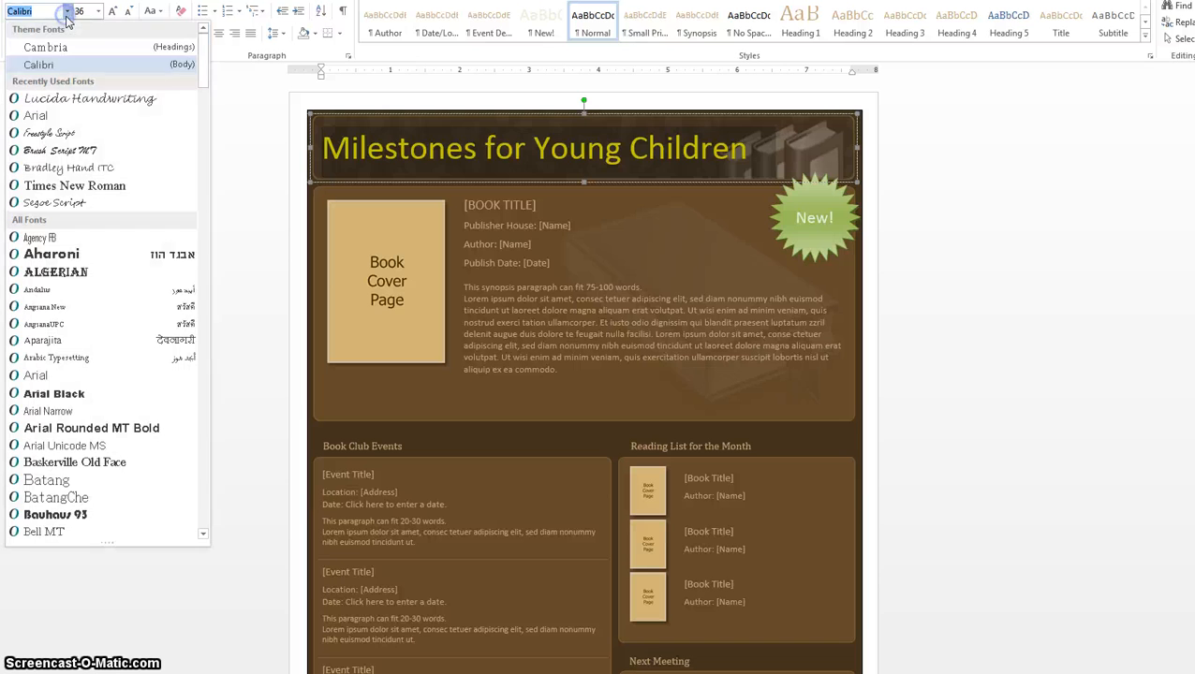
scroll(112, 309, "down", 9)
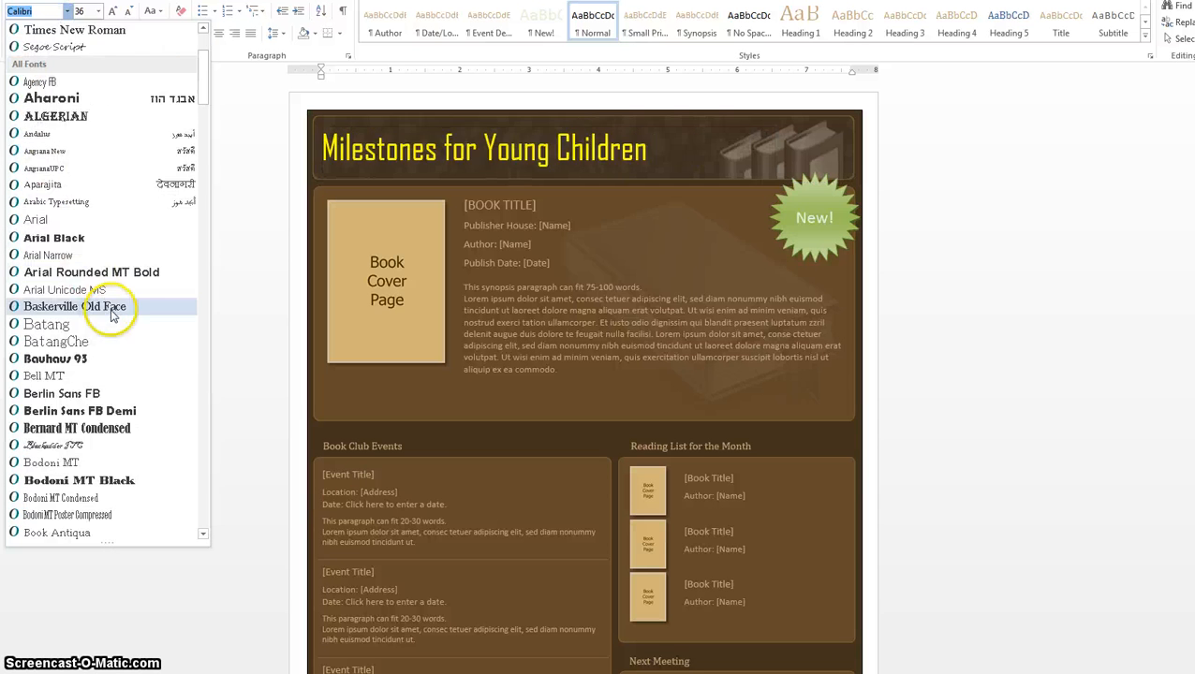
scroll(112, 325, "down", 8)
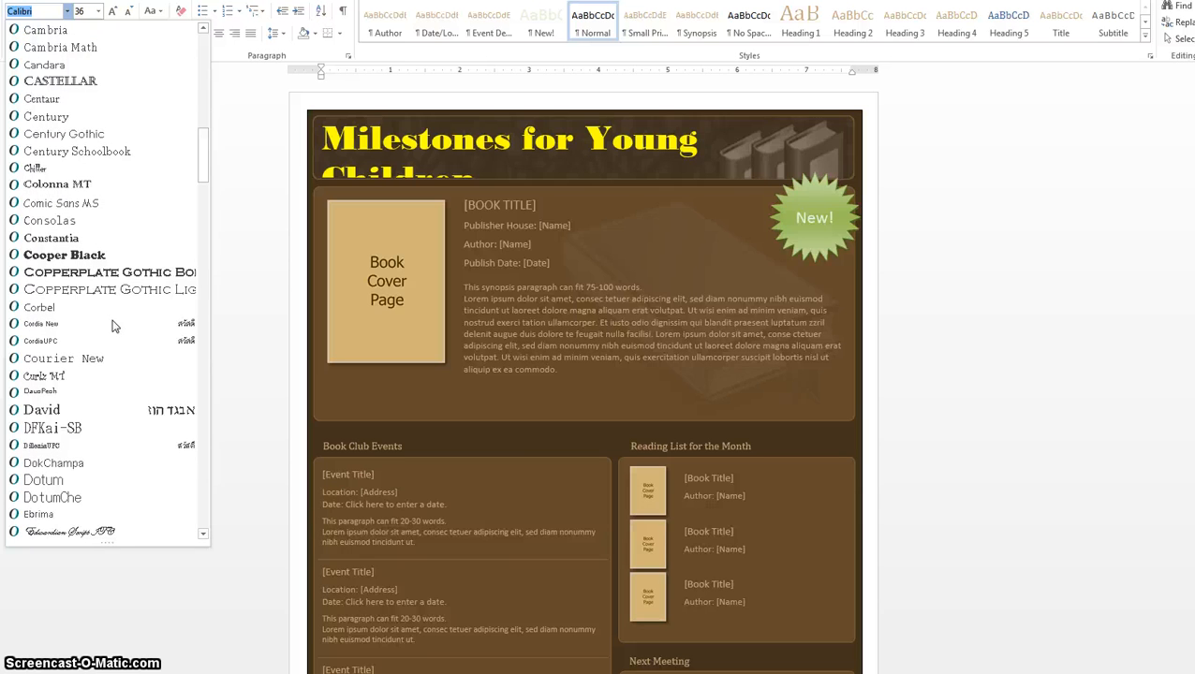
left_click(82, 198)
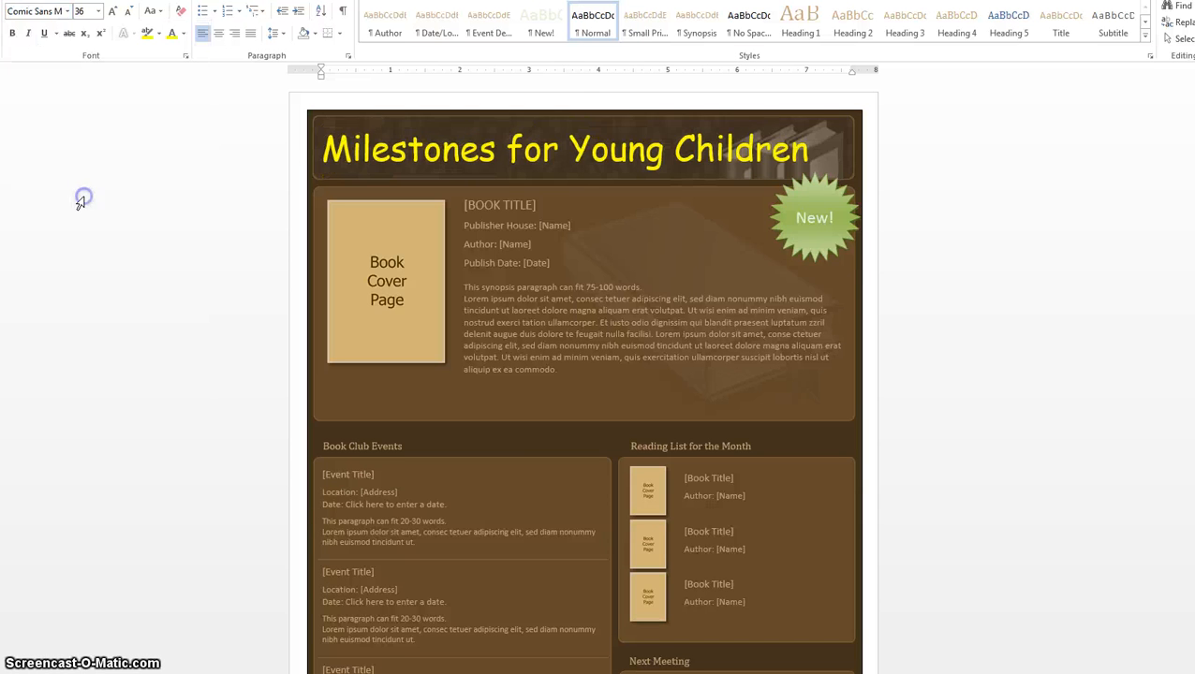
left_click(893, 296)
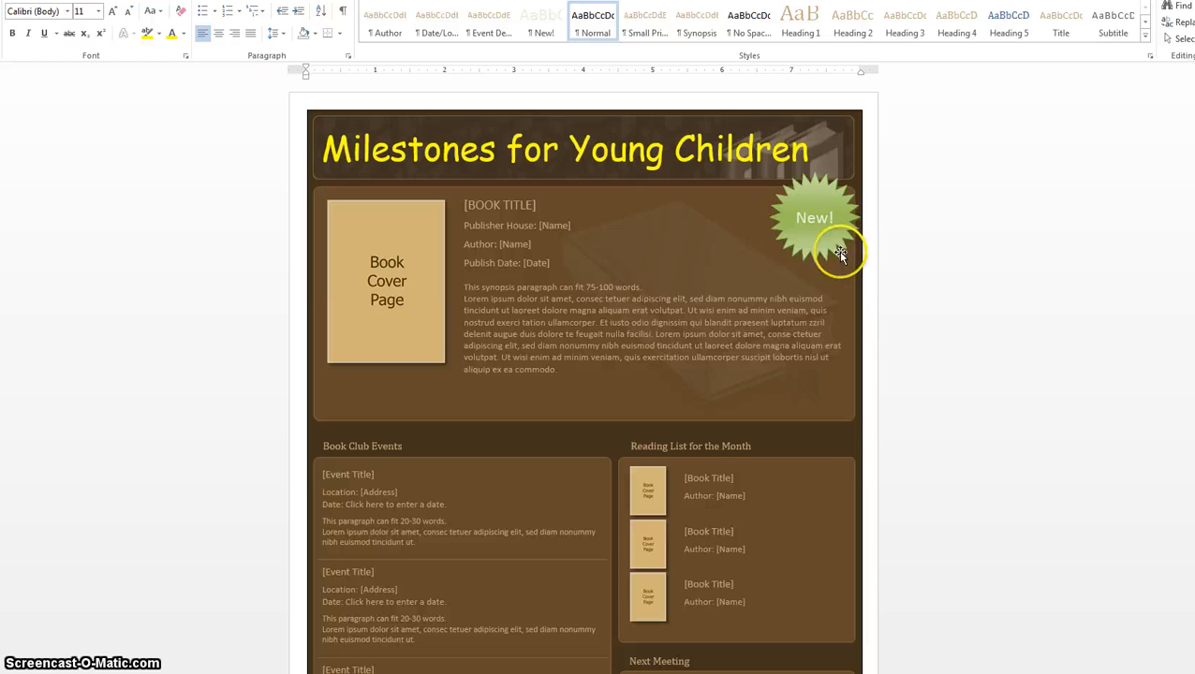
- Replace the text "New!" in the green starburst with "Parents!"
left_click(804, 217)
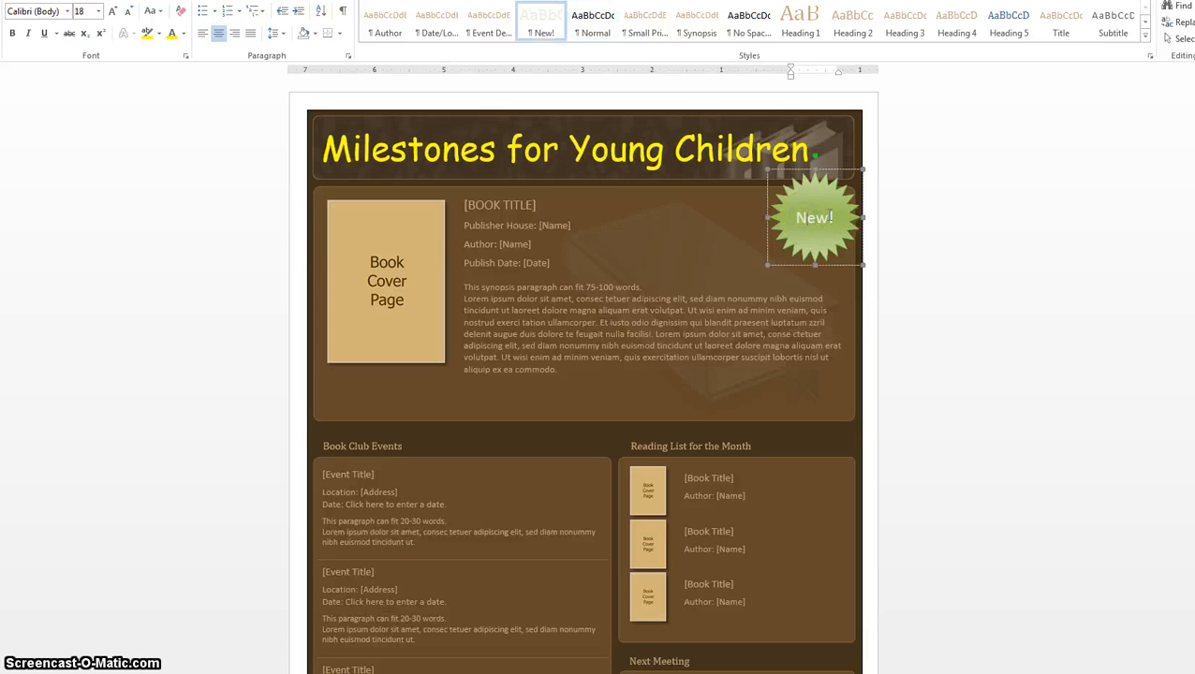
left_click_drag(834, 214, 803, 214)
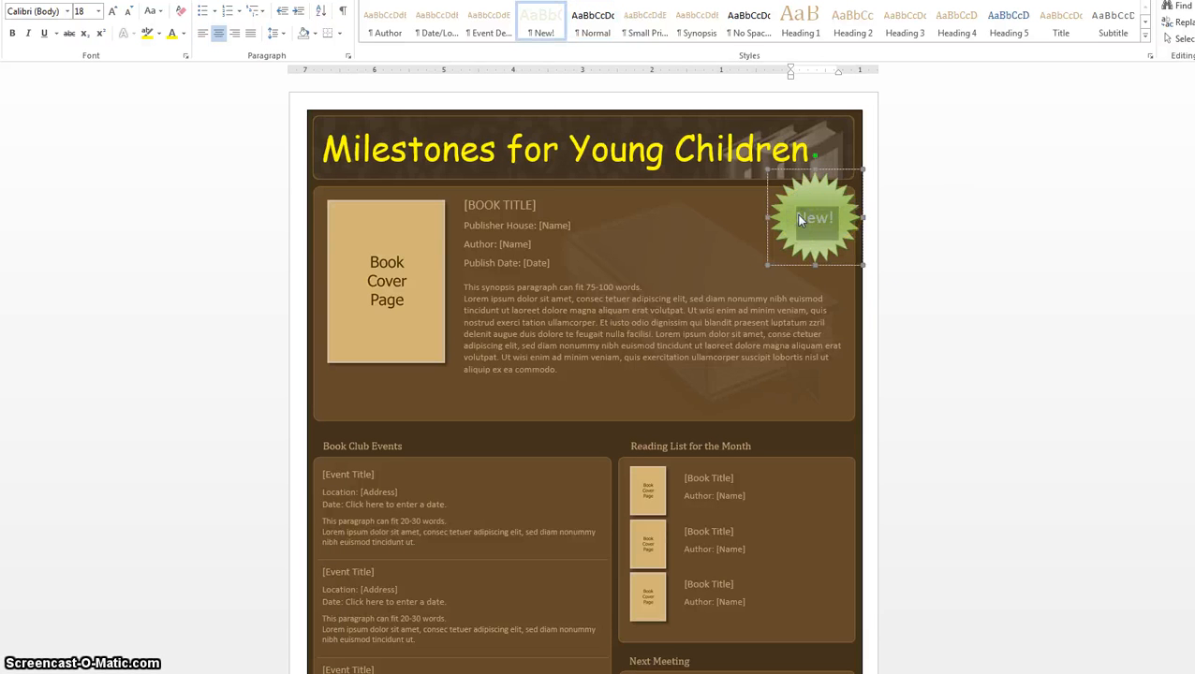
type("Parents")
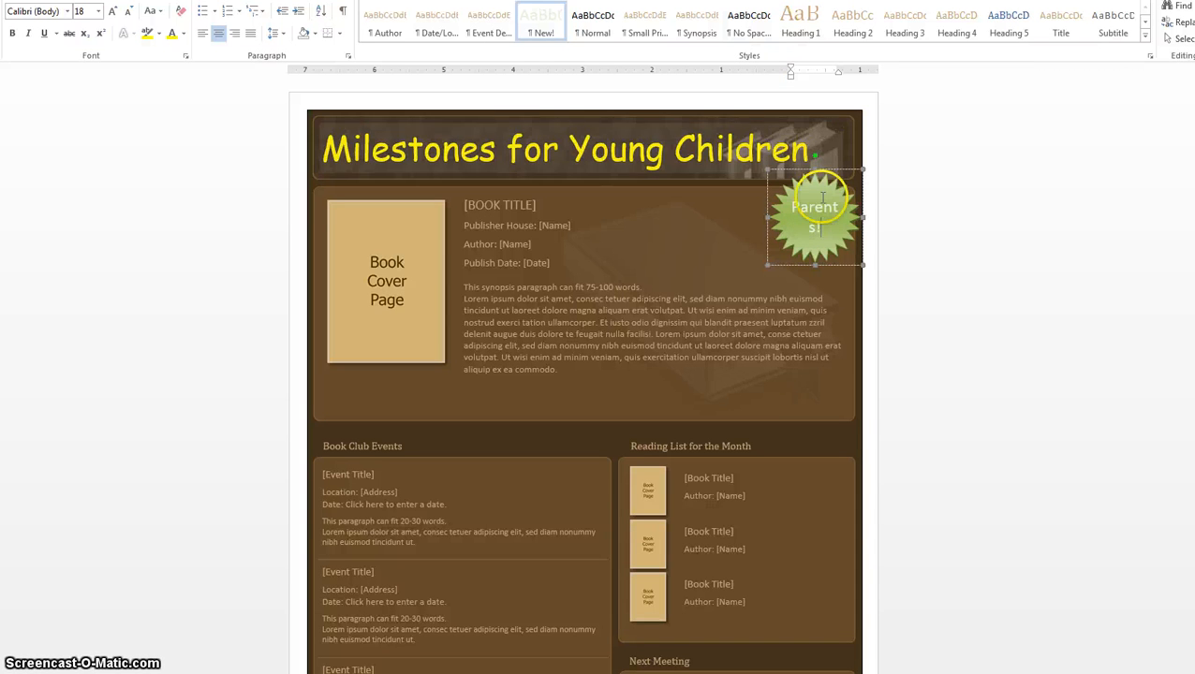
- Set the font size of "Parents!" in the green starburst to 14 and deselect the text
left_click_drag(798, 212, 794, 211)
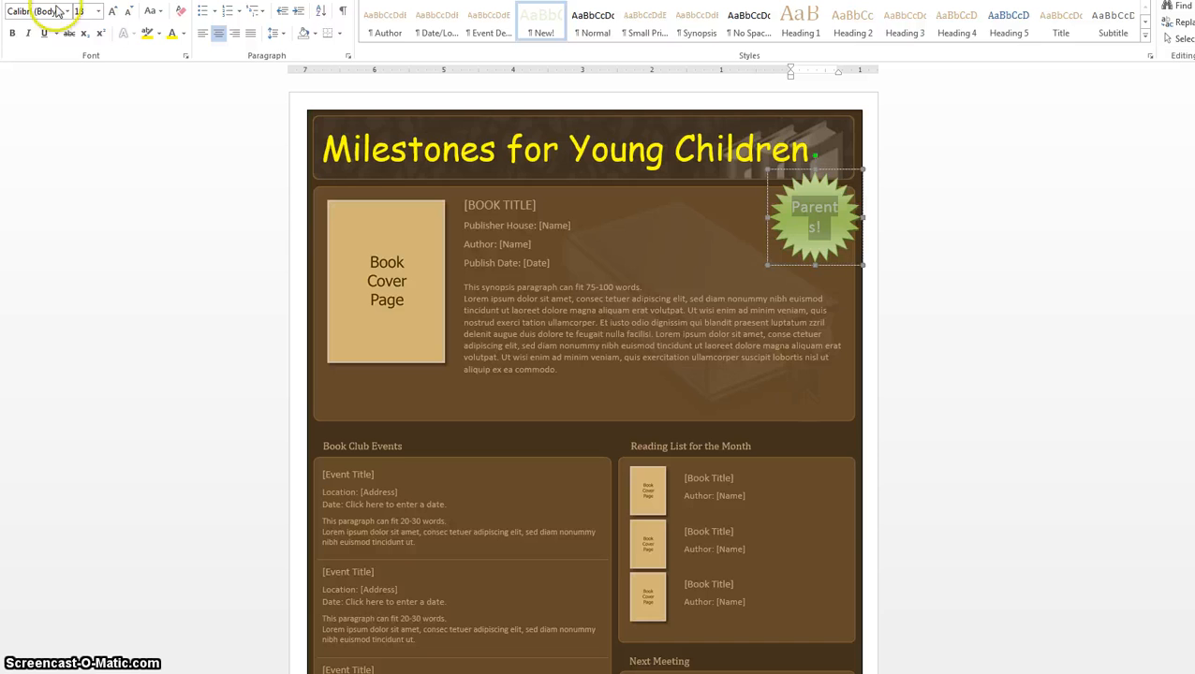
left_click(98, 12)
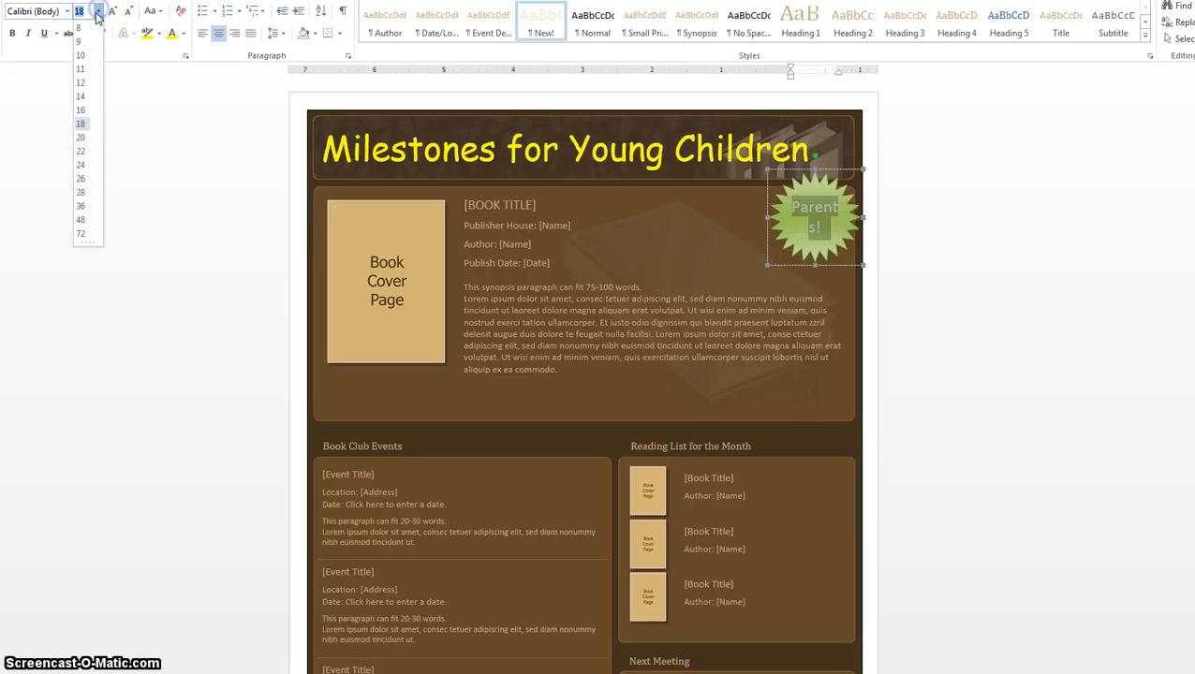
left_click(80, 99)
left_click(559, 287)
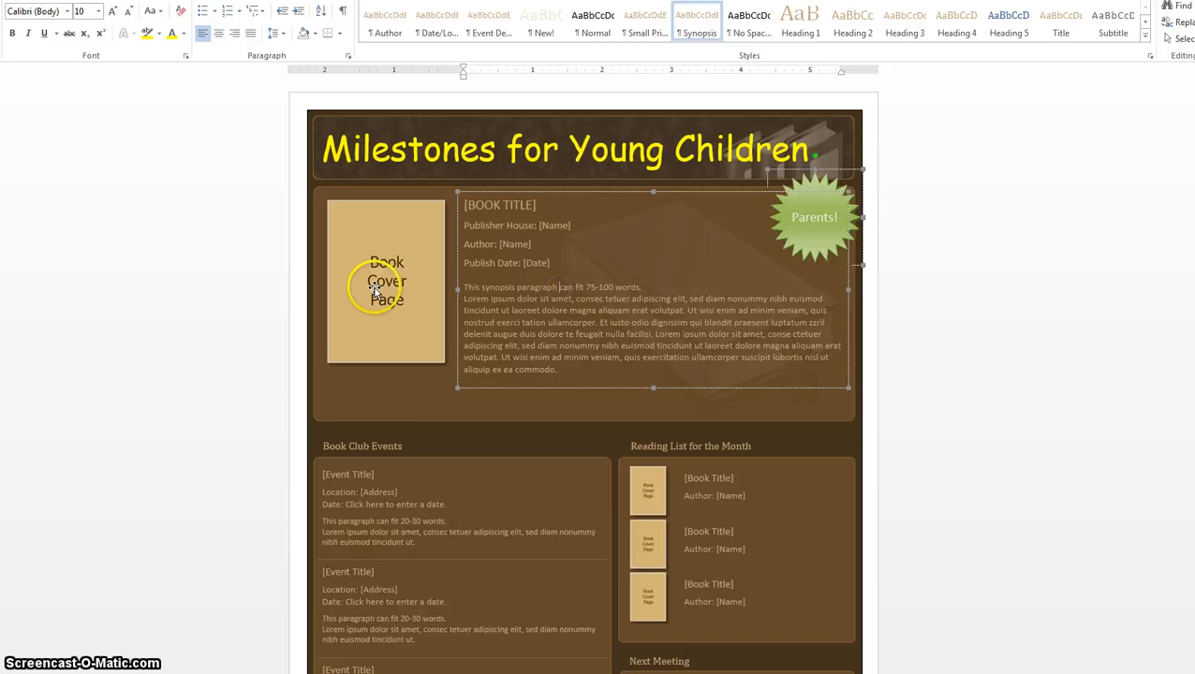
- Replace the book title, publisher details and synopsis beside the book cover placeholder with "Milestones- What are they!"
scroll(399, 287, "down", 3)
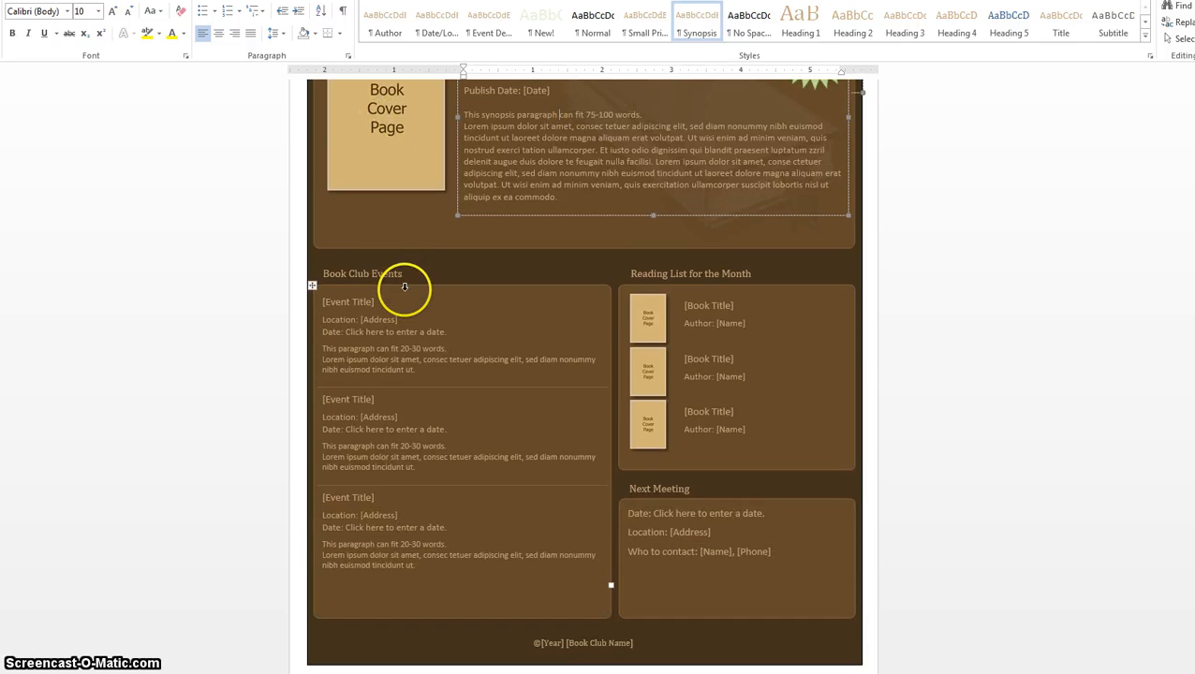
scroll(403, 288, "up", 2)
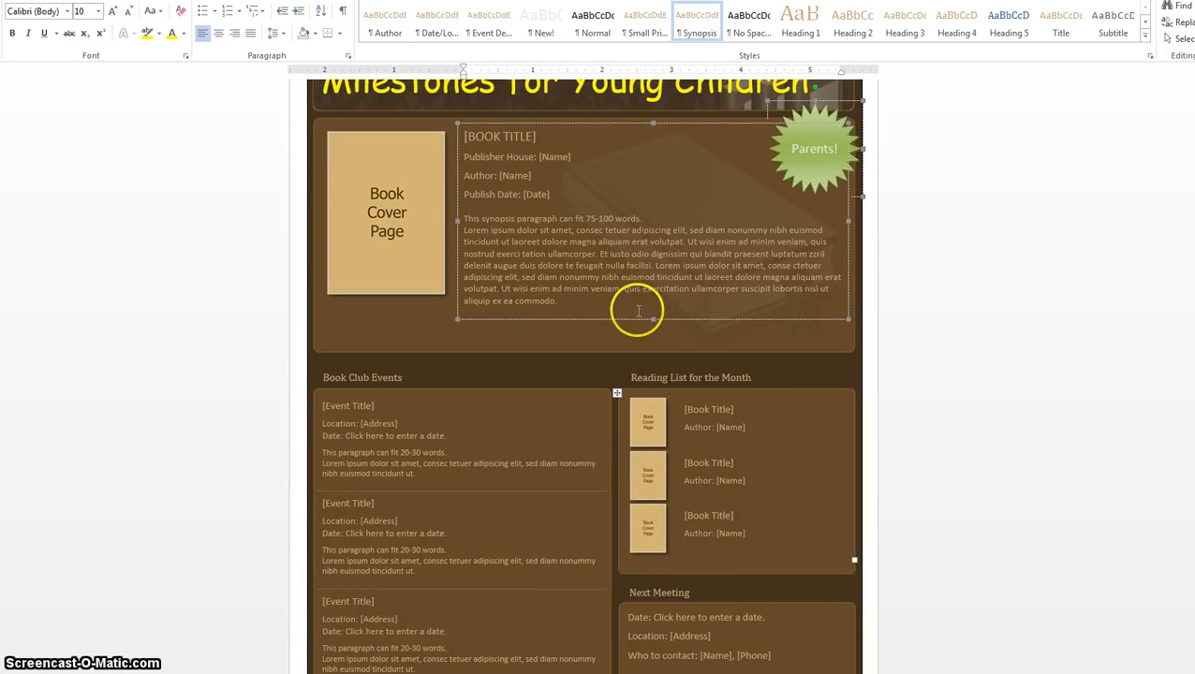
left_click(613, 273)
scroll(621, 274, "down", 2)
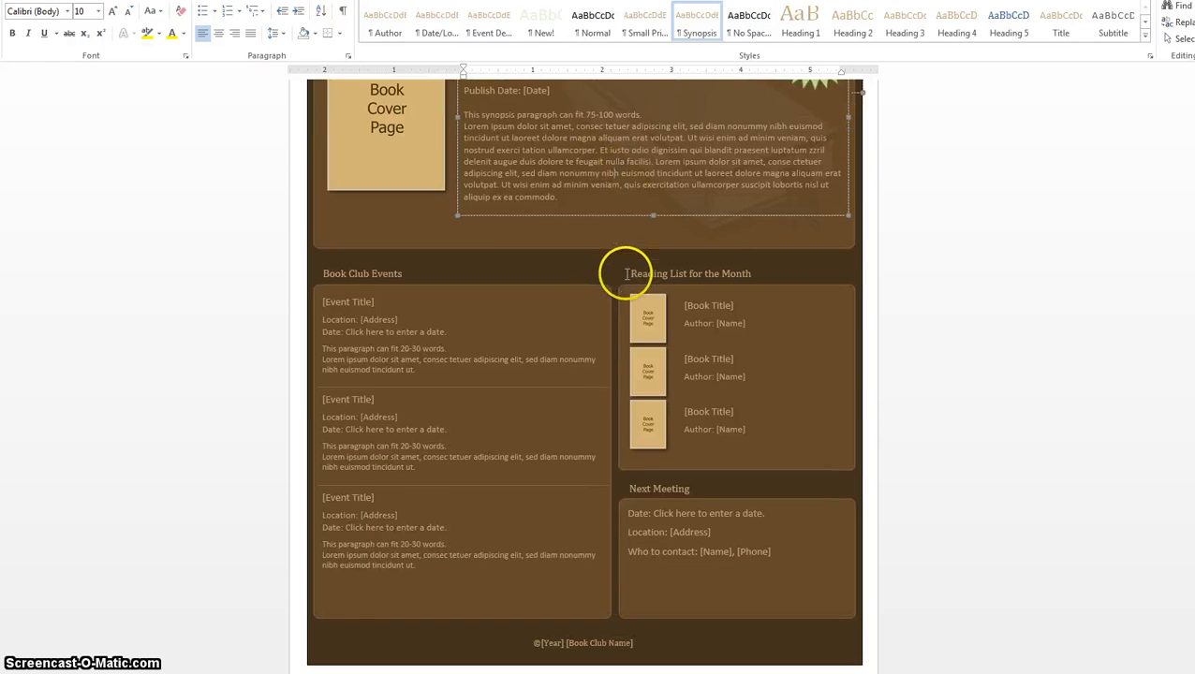
scroll(621, 275, "up", 2)
right_click(550, 293)
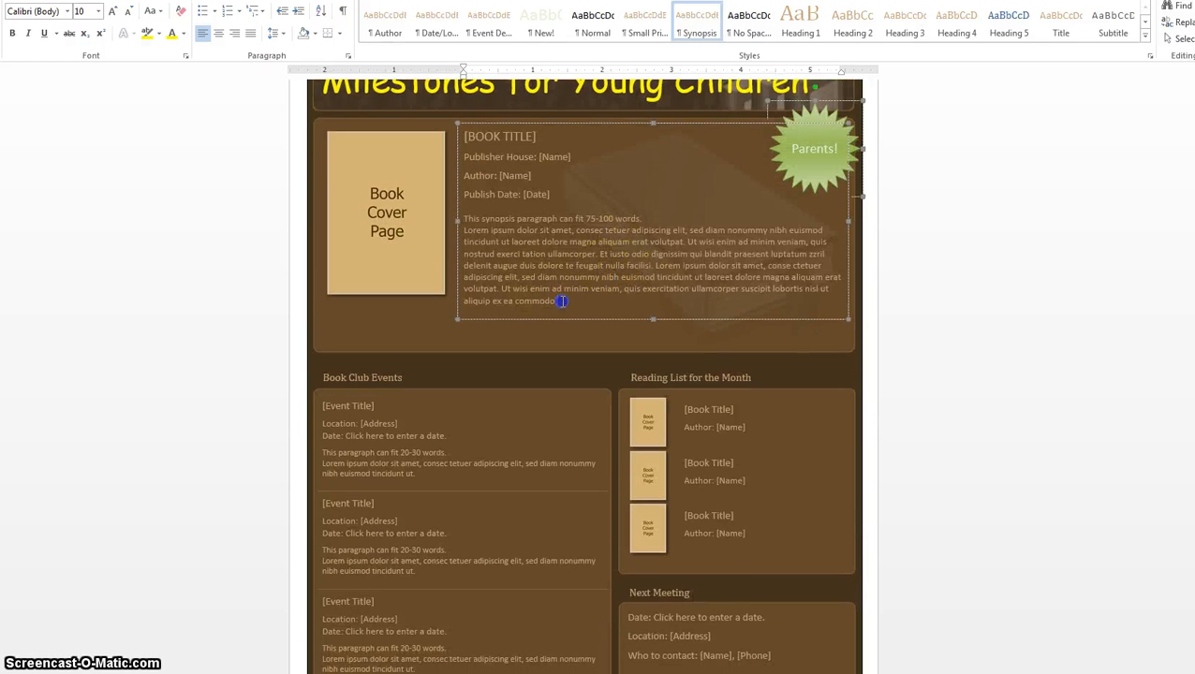
left_click_drag(562, 300, 474, 120)
type("Mi")
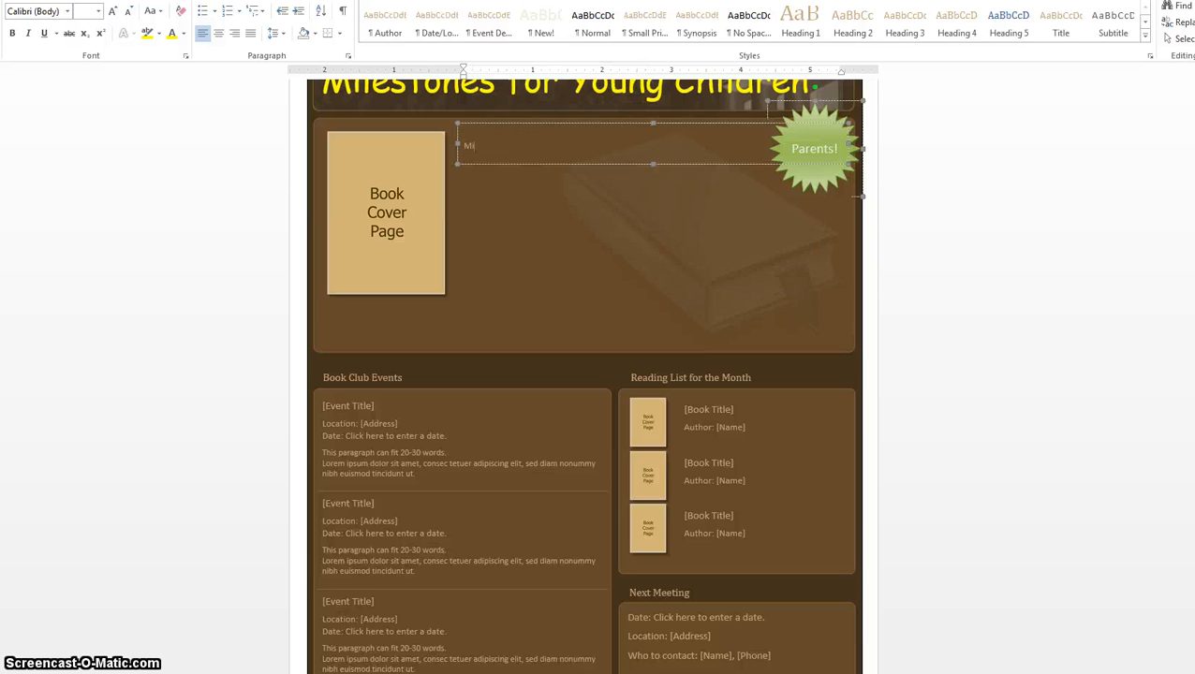
type("lestones- What are they!")
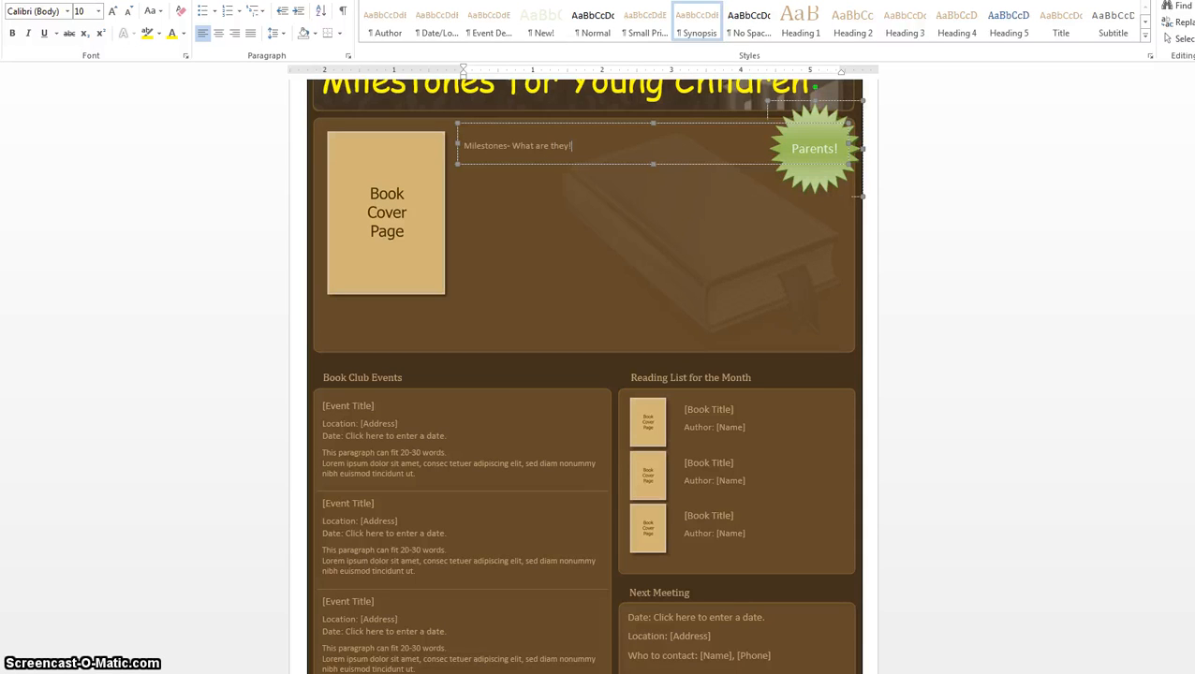
- Replace the heading "Book Club Events" with "Infants"
scroll(561, 510, "down", 3)
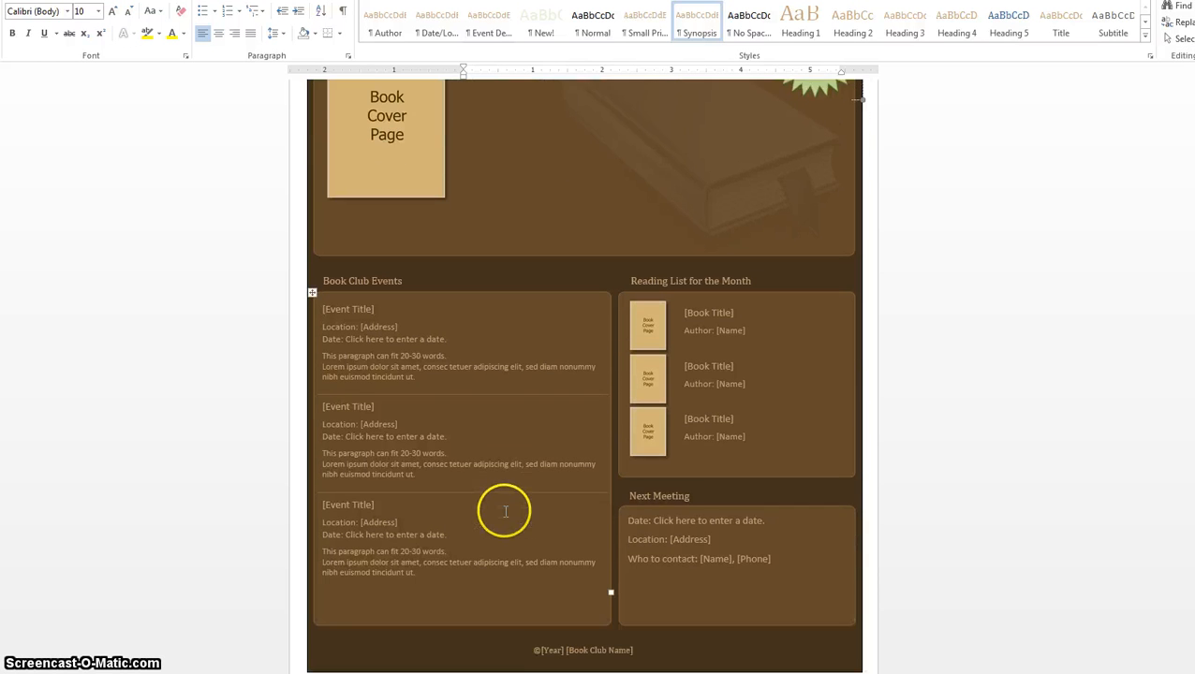
left_click(415, 368)
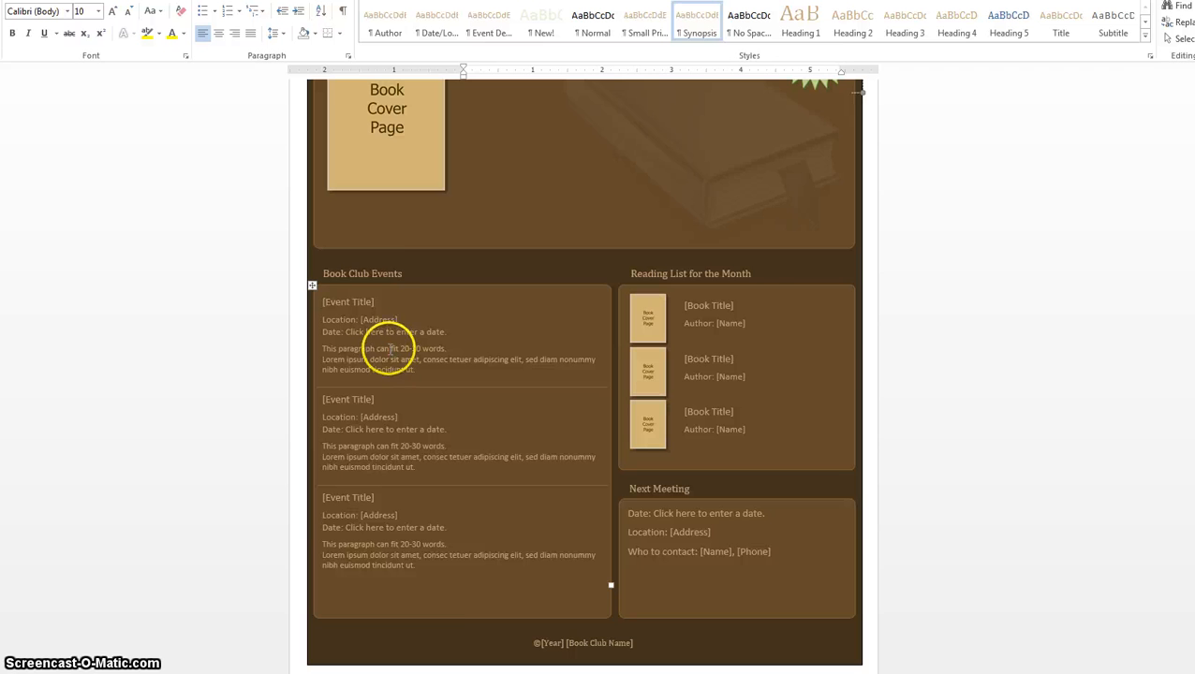
left_click(389, 292)
left_click(393, 275)
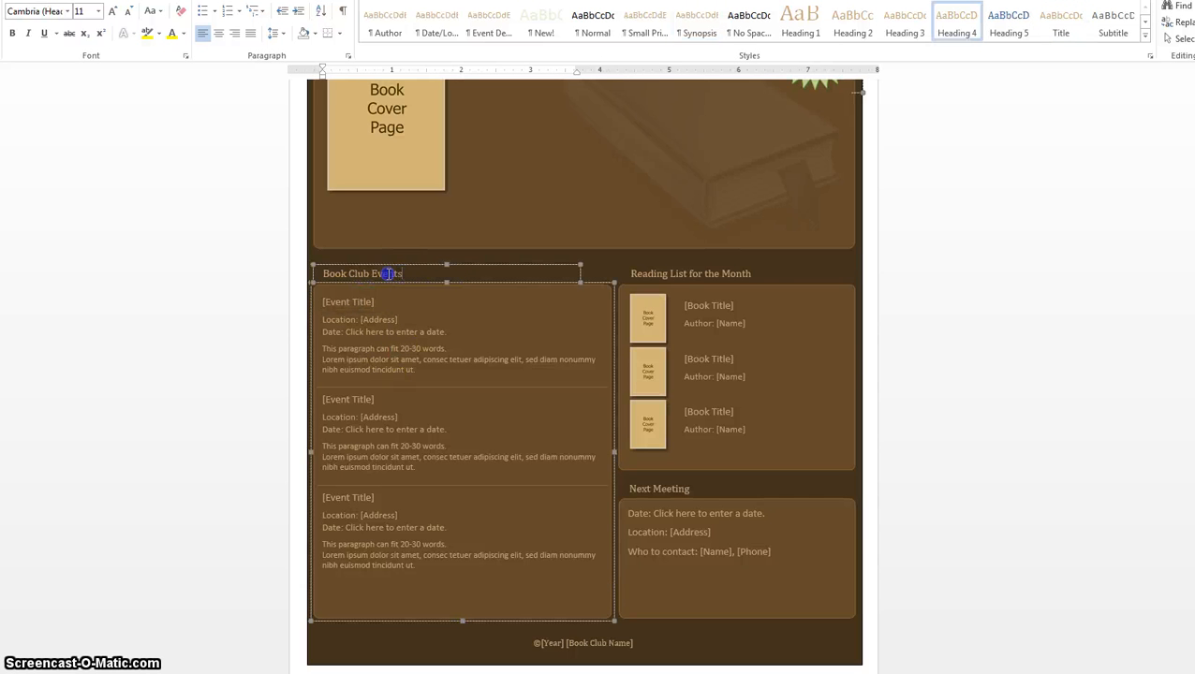
triple_click(331, 270)
type("Infants")
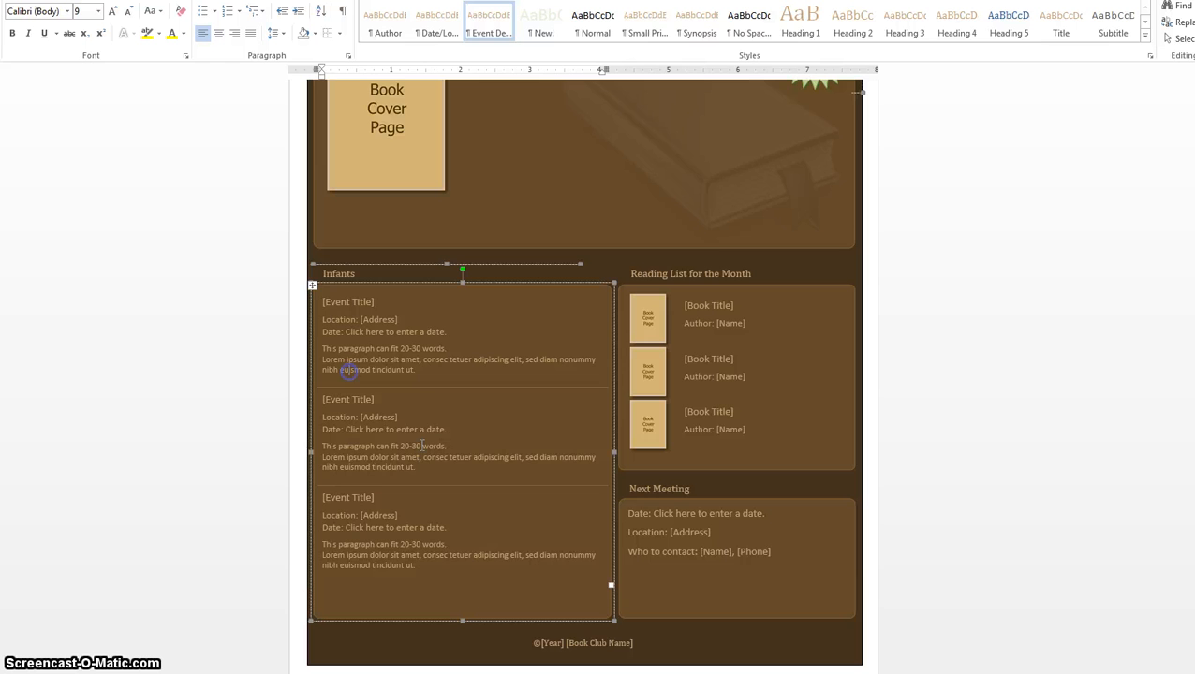
- Delete all three event placeholders under the "Infants" heading and place the cursor in the emptied first row
left_click_drag(470, 559, 344, 317)
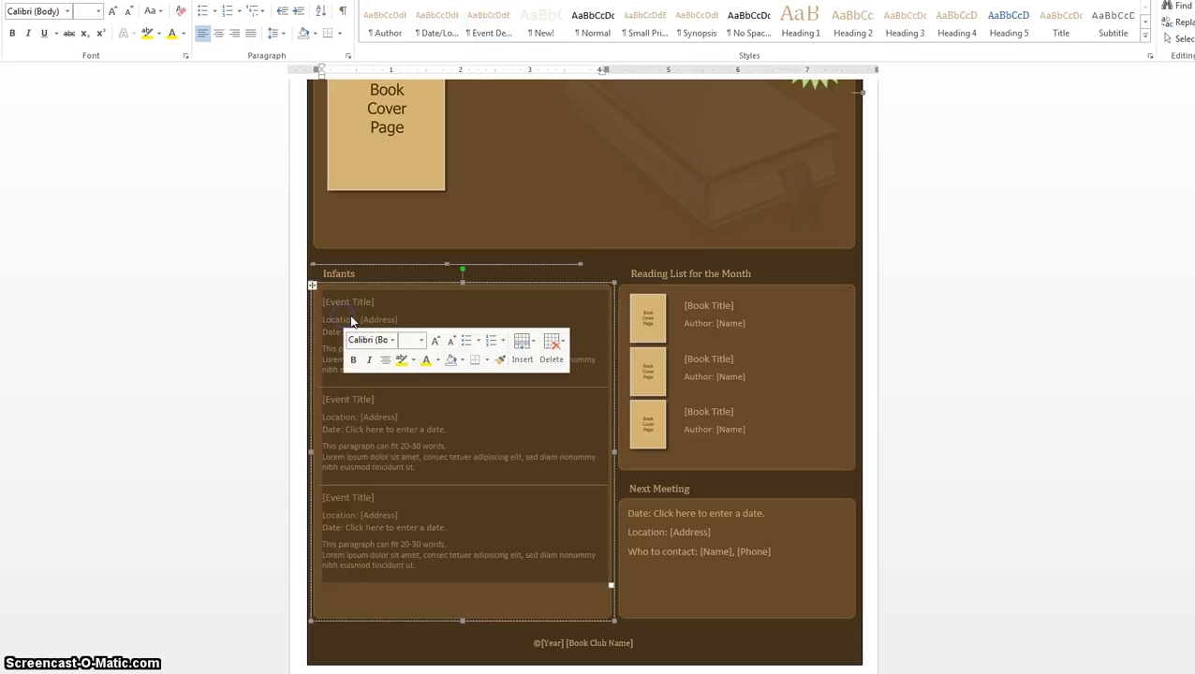
key("Delete")
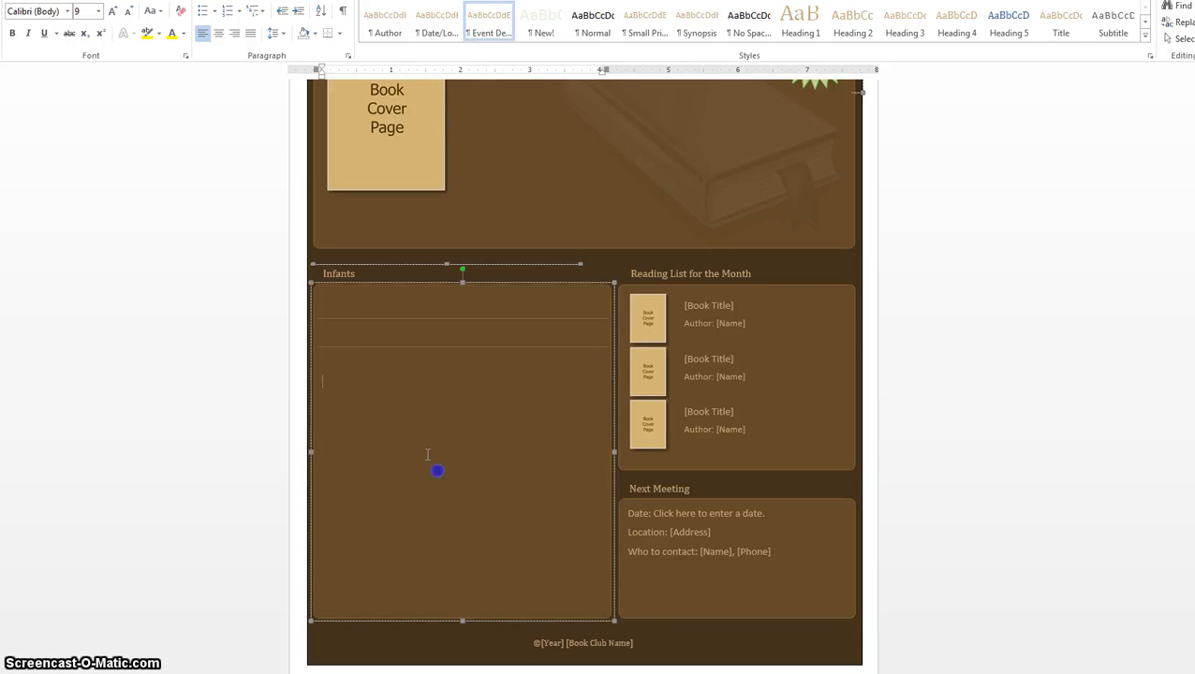
left_click(366, 302)
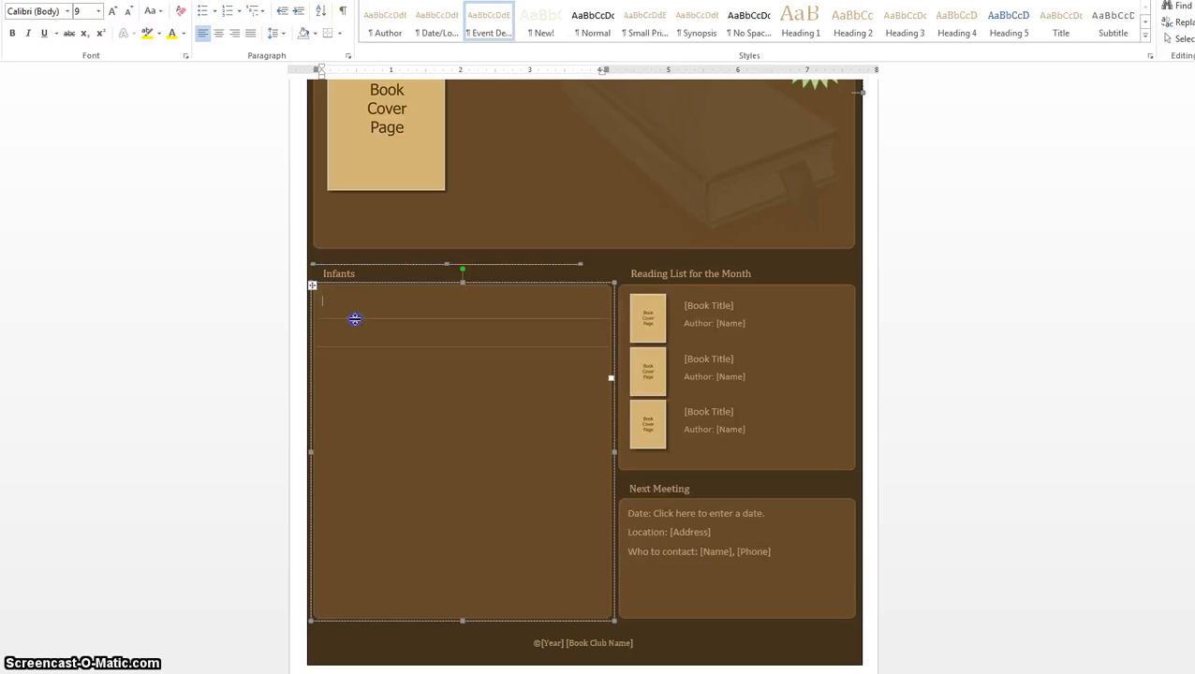
right_click(369, 346)
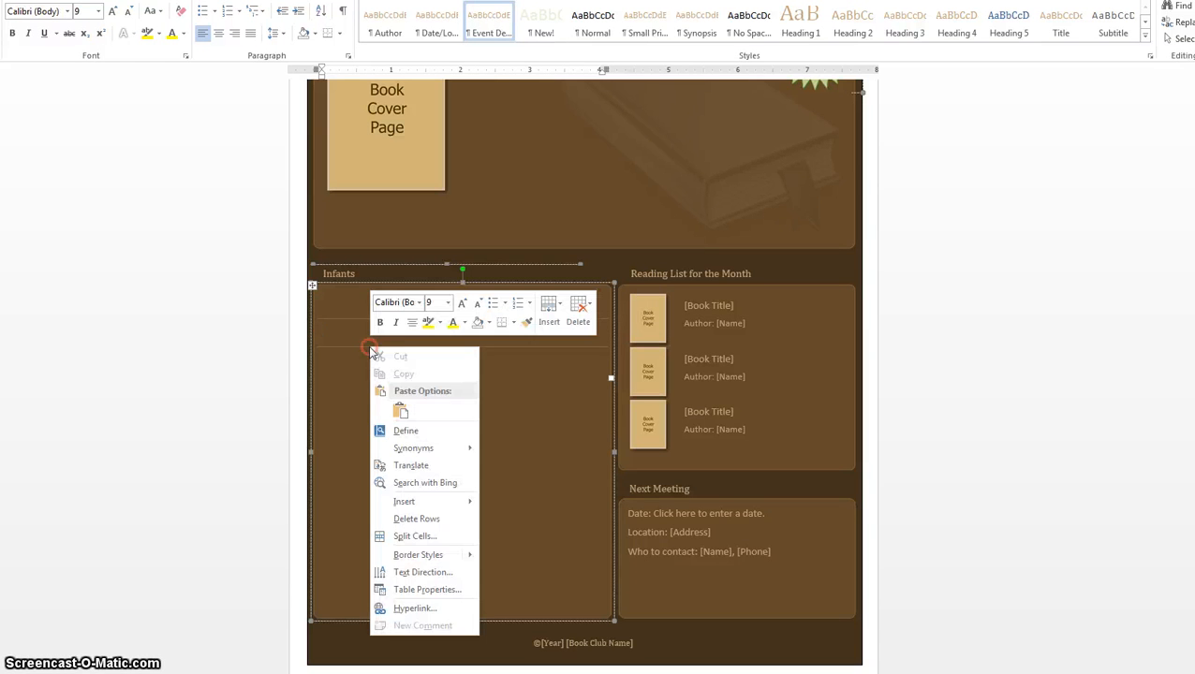
left_click(359, 346)
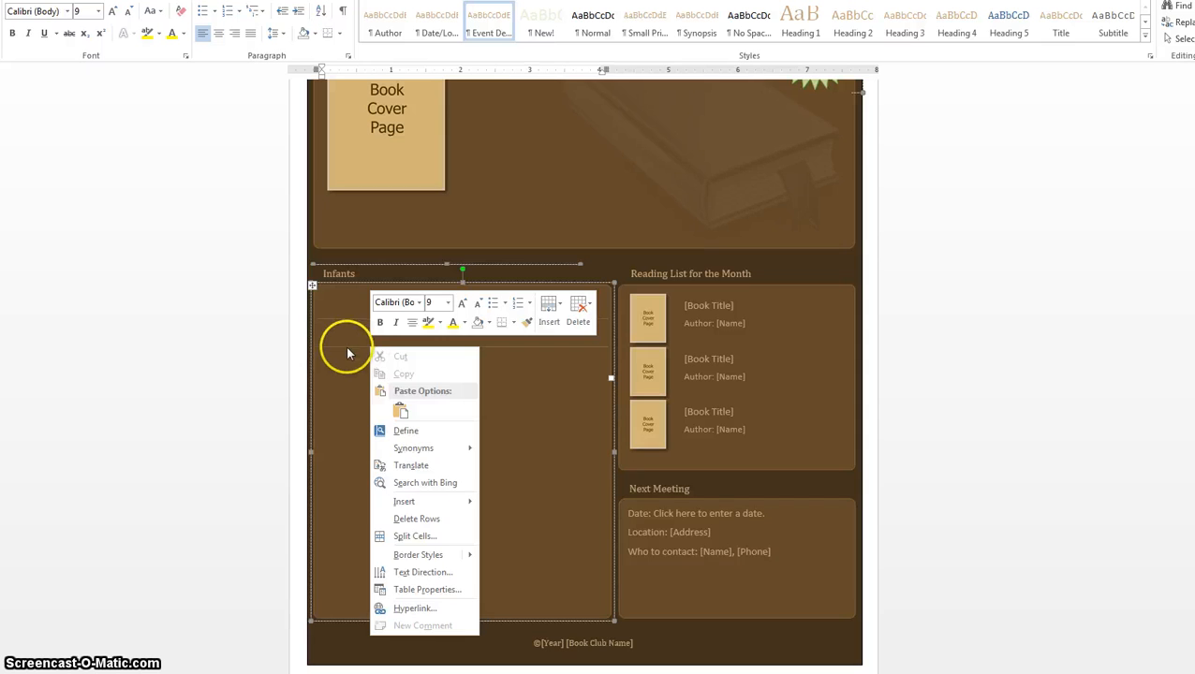
left_click(330, 299)
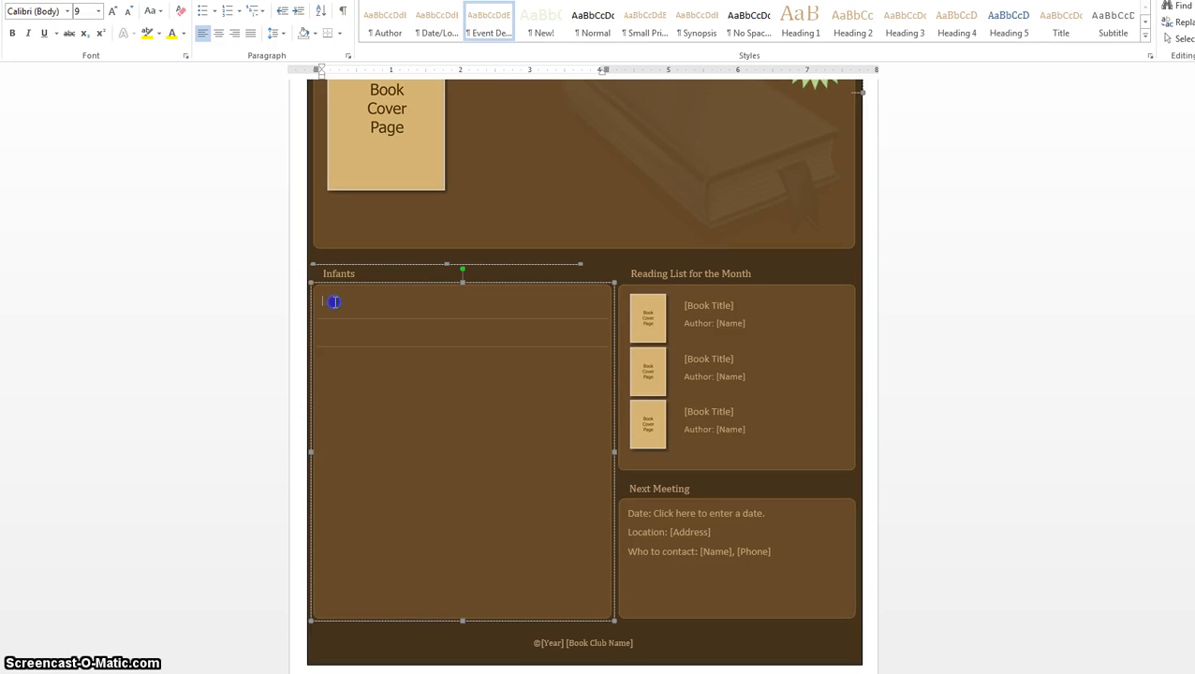
scroll(444, 431, "up", 2)
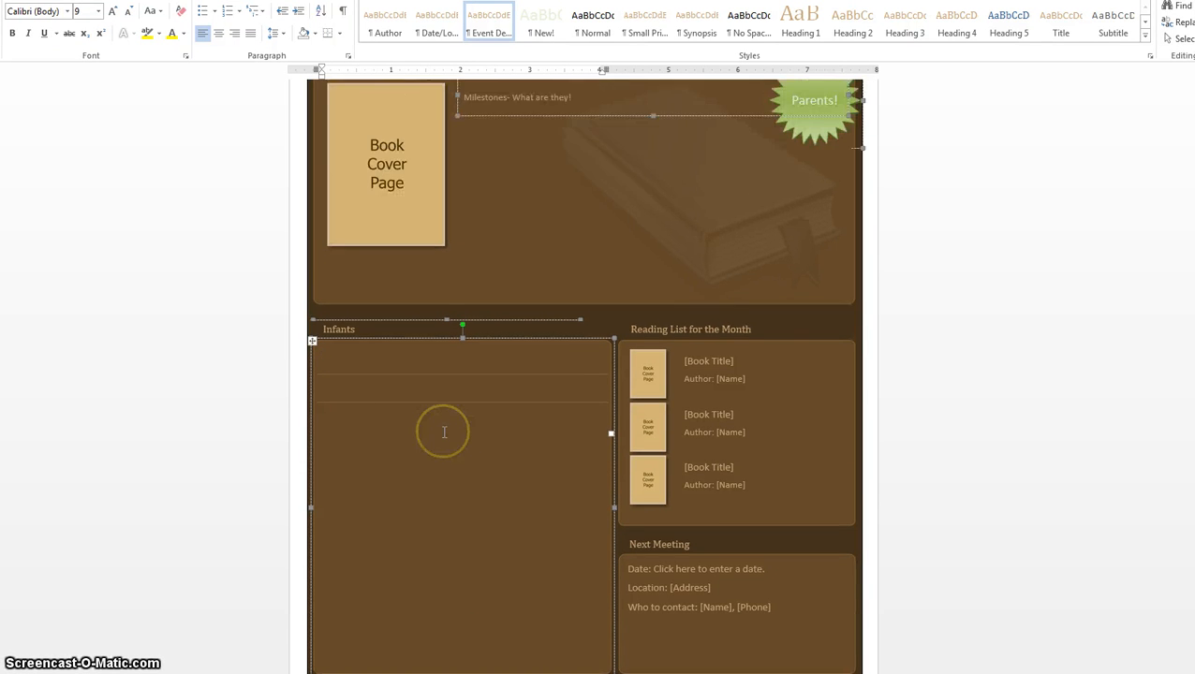
scroll(444, 432, "down", 2)
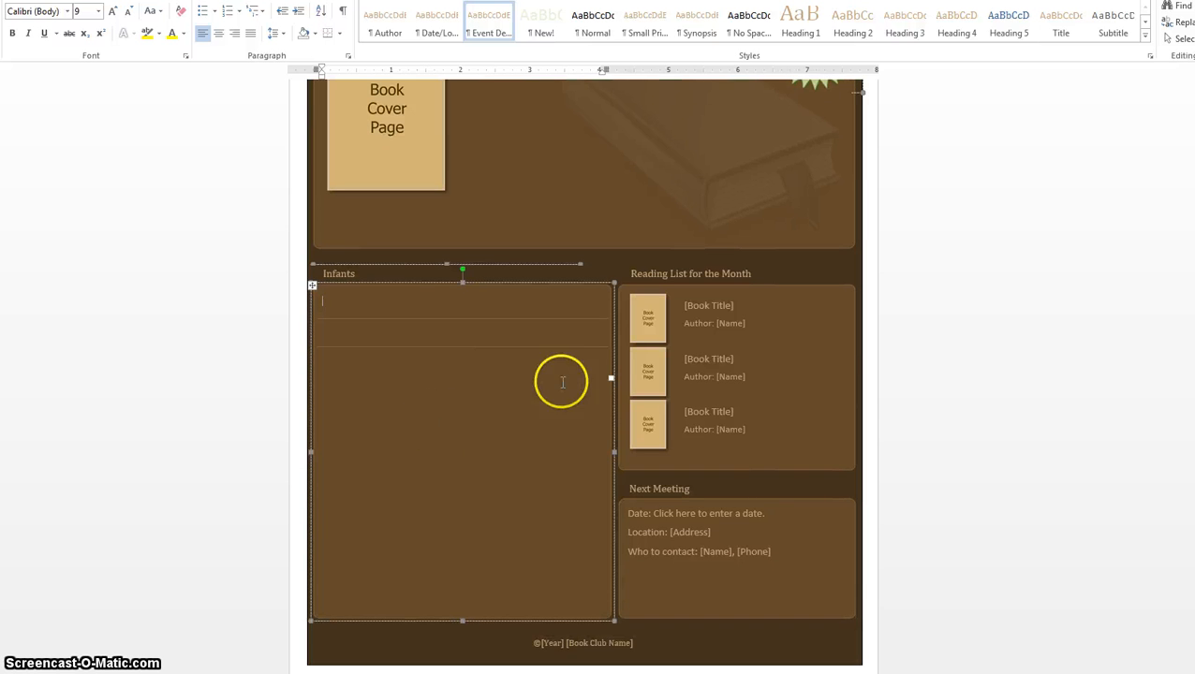
- Delete the book cover, title and author placeholders under "Reading List for the Month"
left_click(681, 344)
left_click(725, 308)
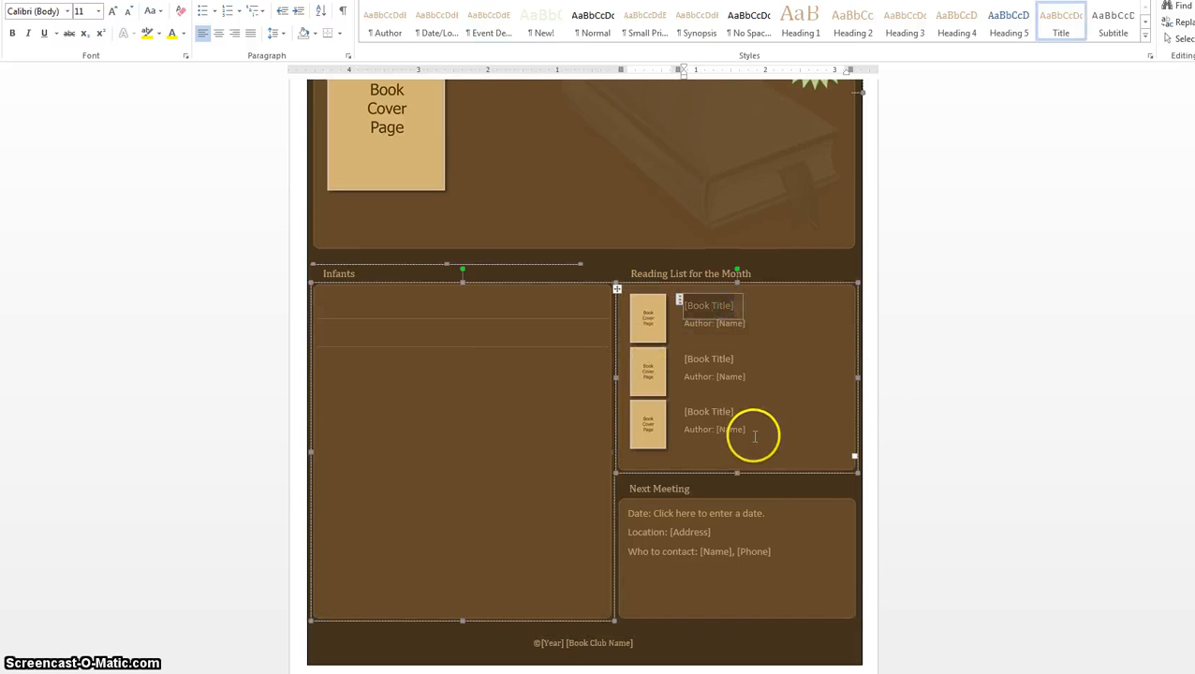
left_click(668, 313)
key("Delete")
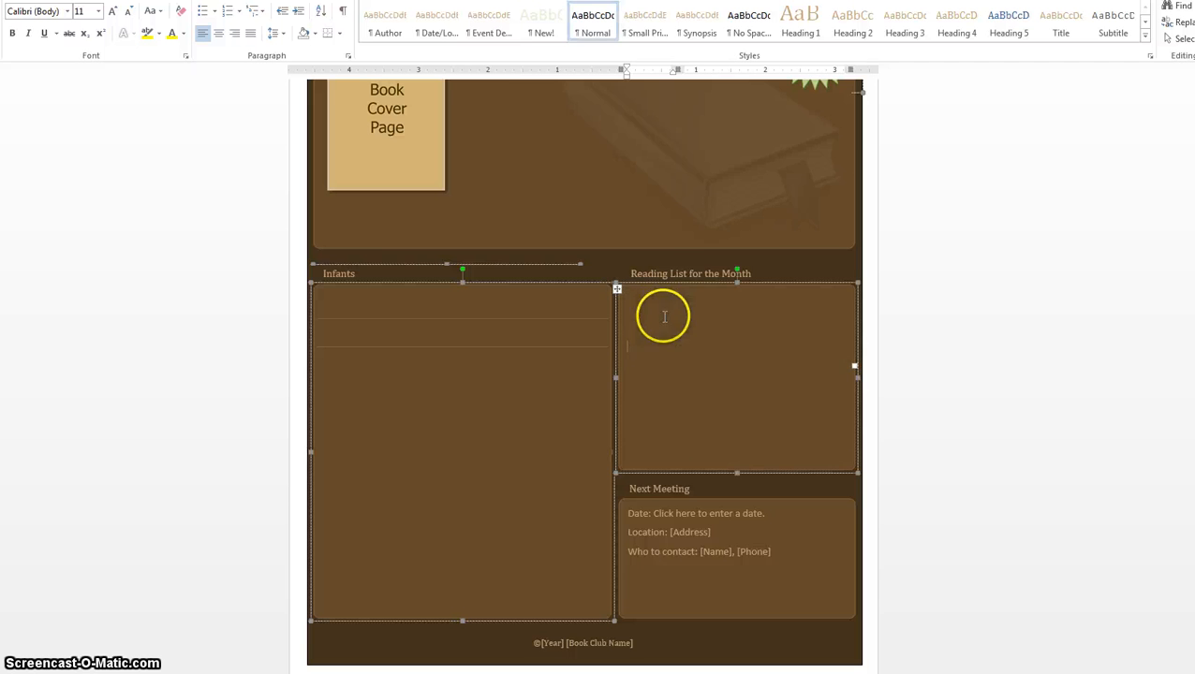
- Replace the heading "Reading List for the Month" with "Toddlers"
left_click(690, 272)
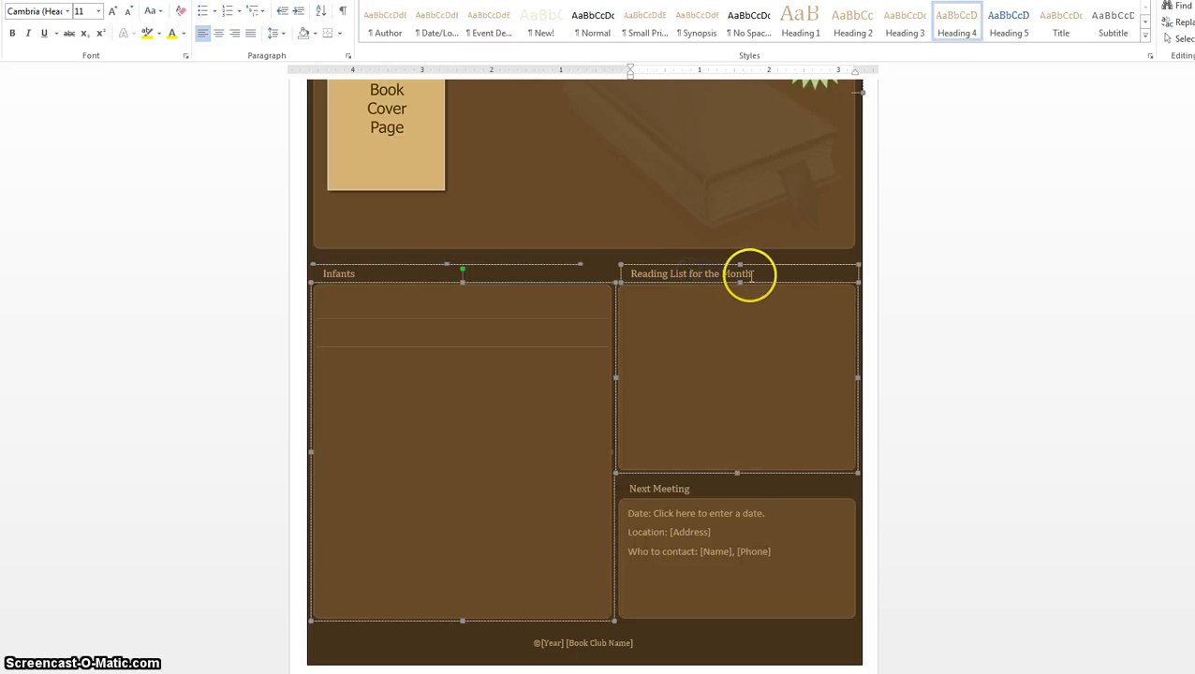
left_click_drag(749, 274, 635, 273)
type("Todd")
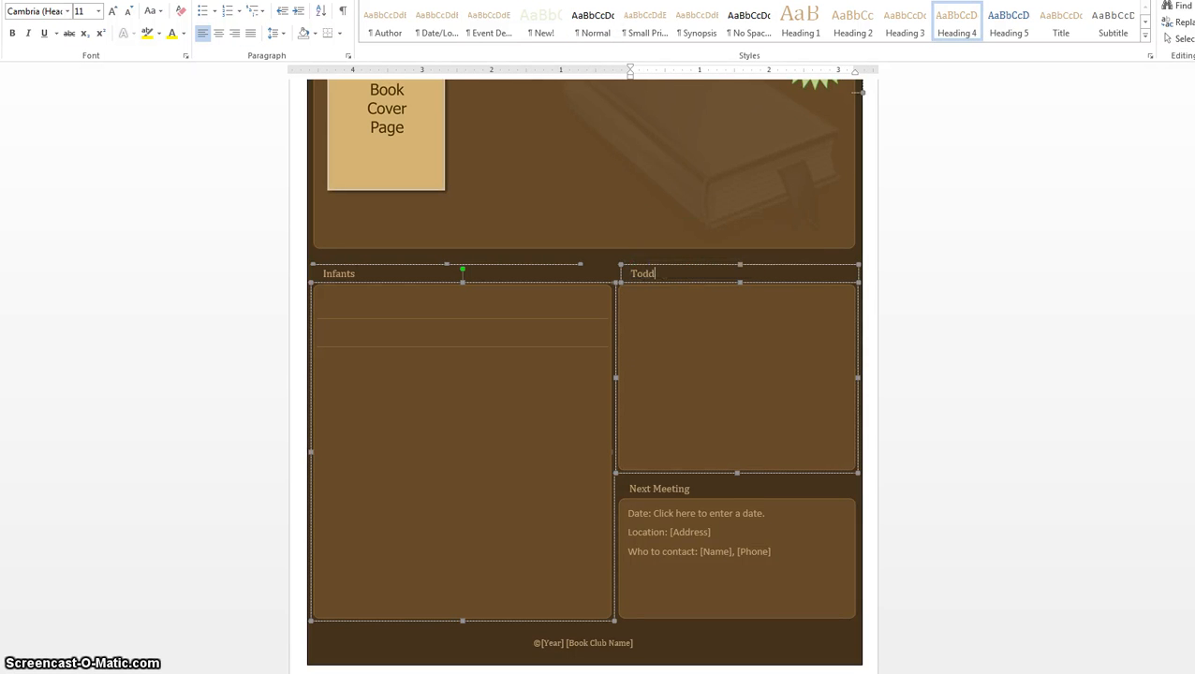
type("lers")
- Replace the heading "Next Meeting" with "Preschool/Early School Age"
left_click(692, 531)
left_click(691, 498)
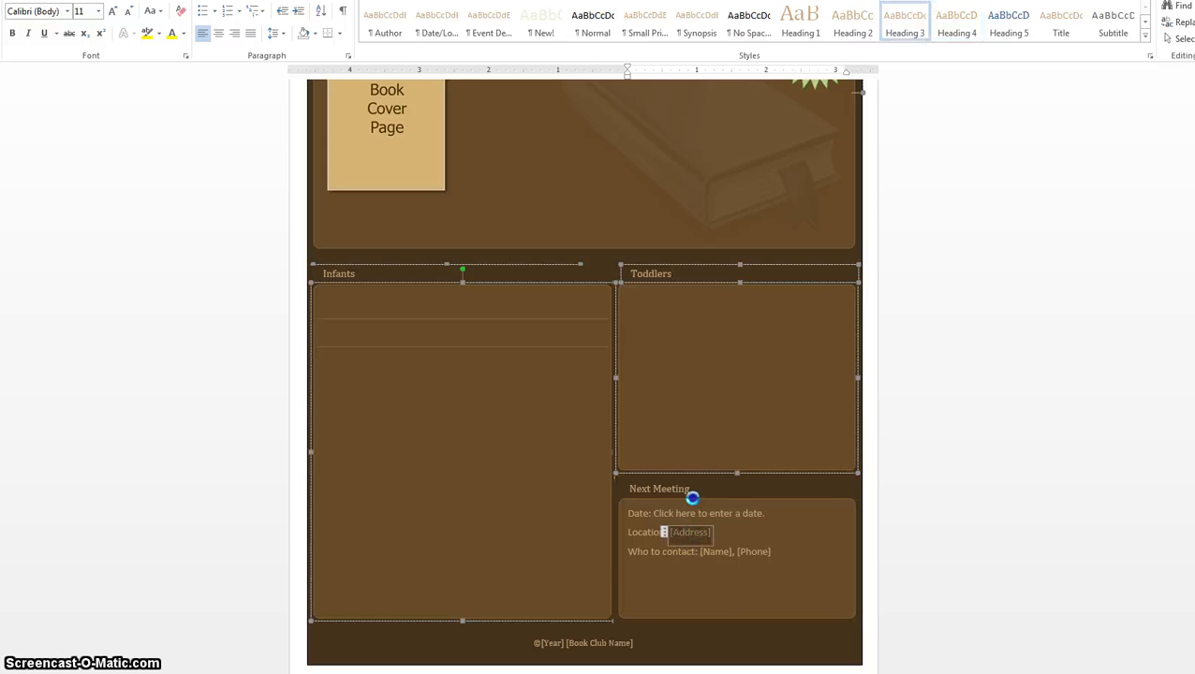
left_click_drag(694, 490, 654, 491)
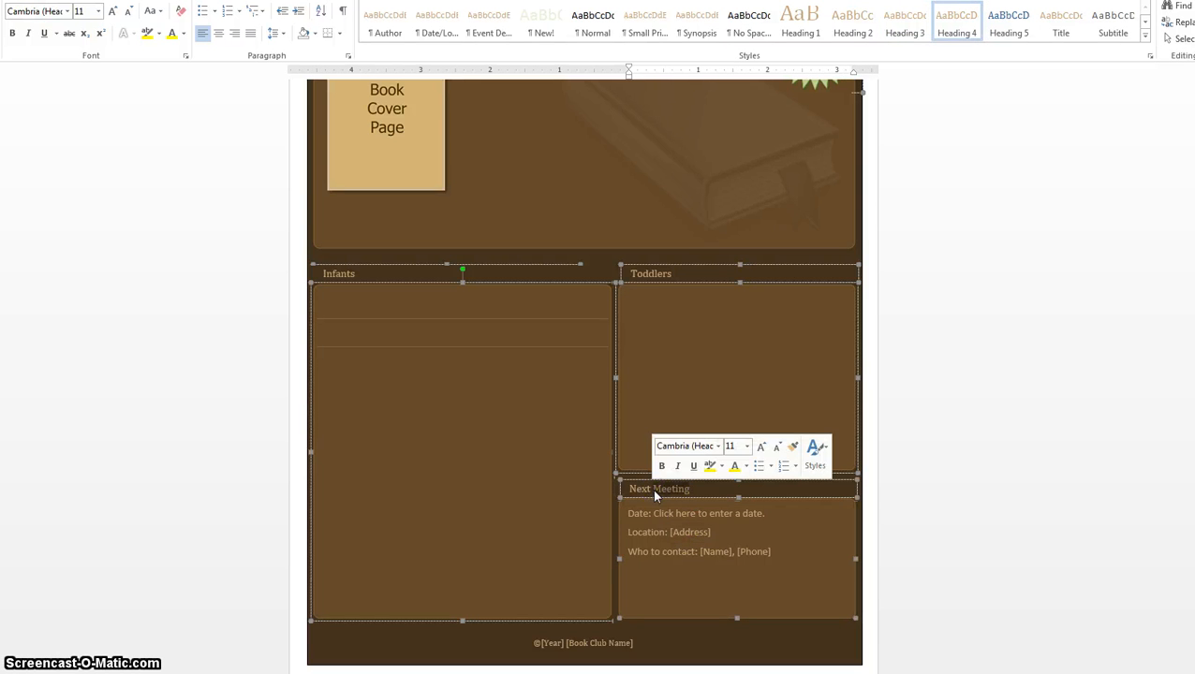
key("BackSpace")
key("BackSpace")
key("BackSpace")
key("BackSpace")
key("BackSpace")
key("BackSpace")
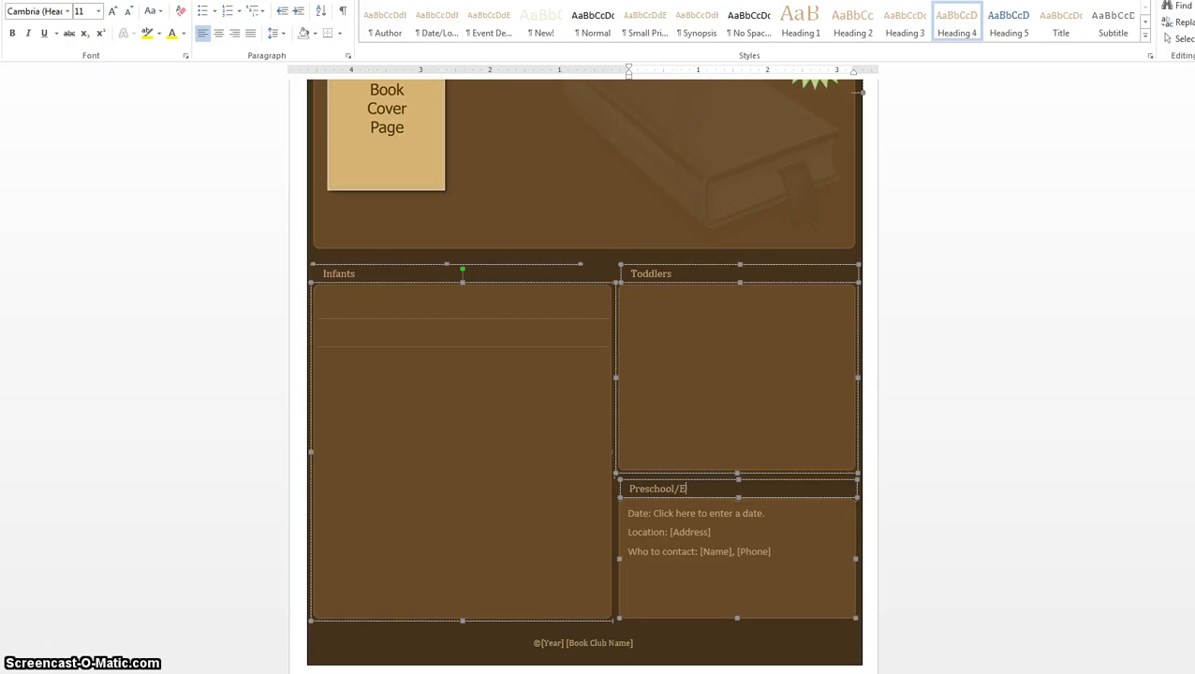
type("Preschool/Early Chi")
key("BackSpace")
key("BackSpace")
type("Schoo")
- Delete the date, location and contact placeholder lines under the "Preschool/Early School Age" heading
left_click(677, 557)
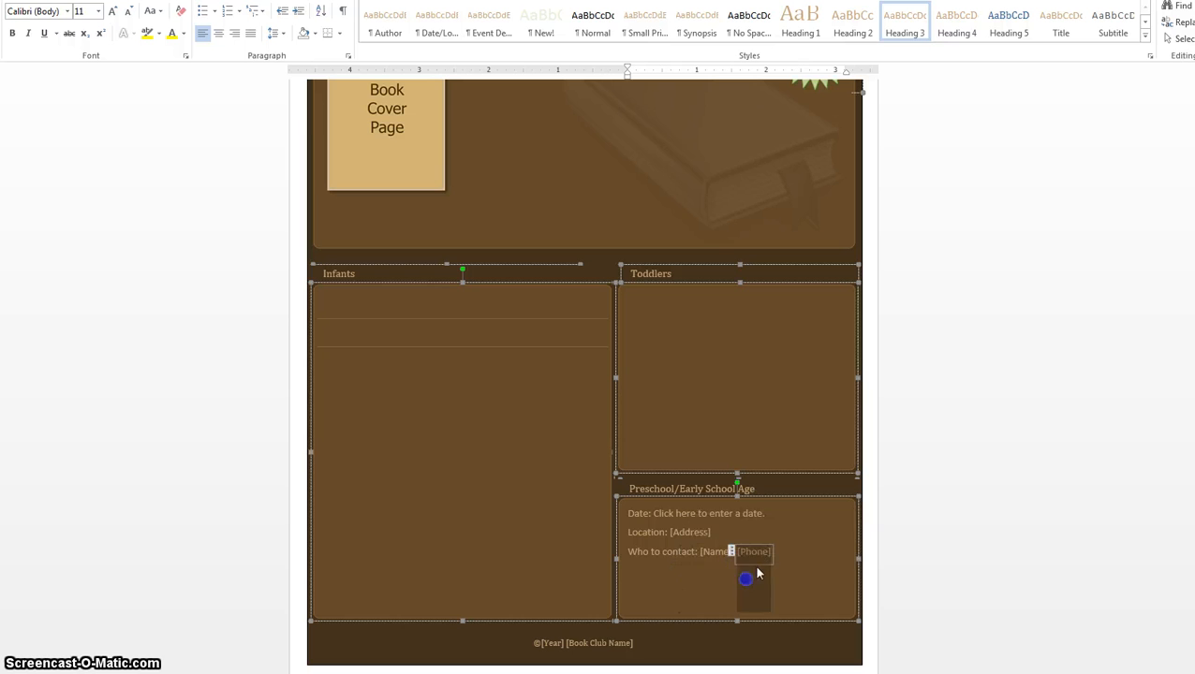
left_click_drag(788, 551, 645, 509)
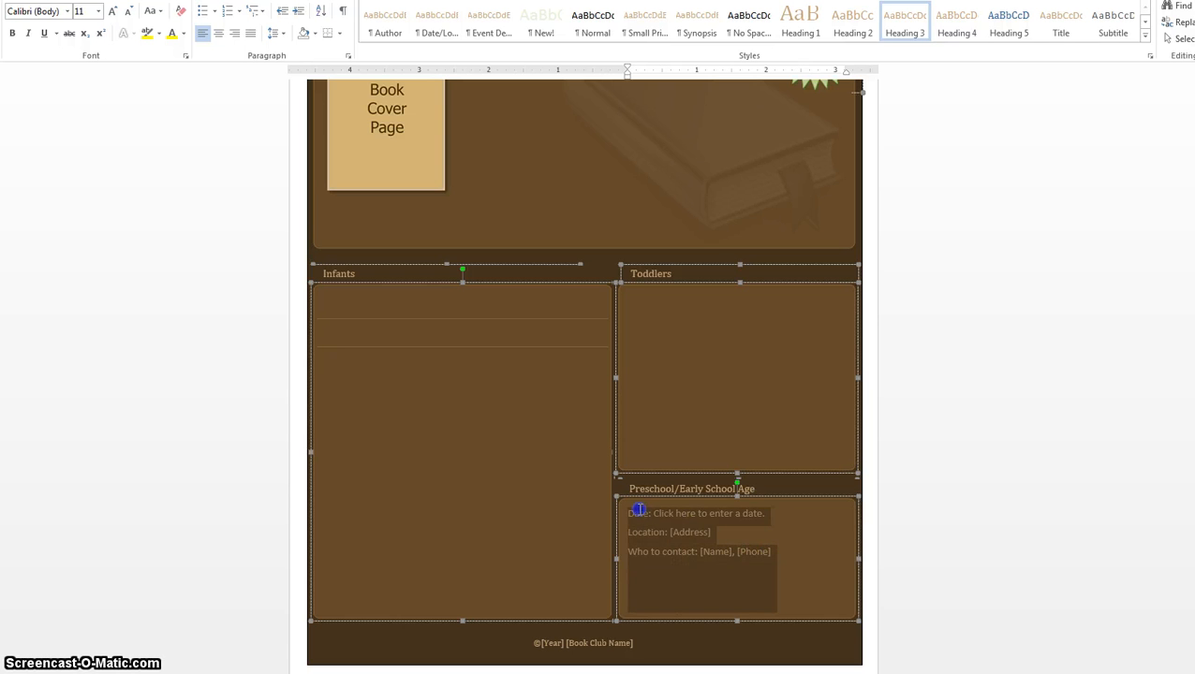
key("Delete")
- Move the "Toddlers" heading text box up into the large panel, over the faded book picture
scroll(707, 473, "up", 2)
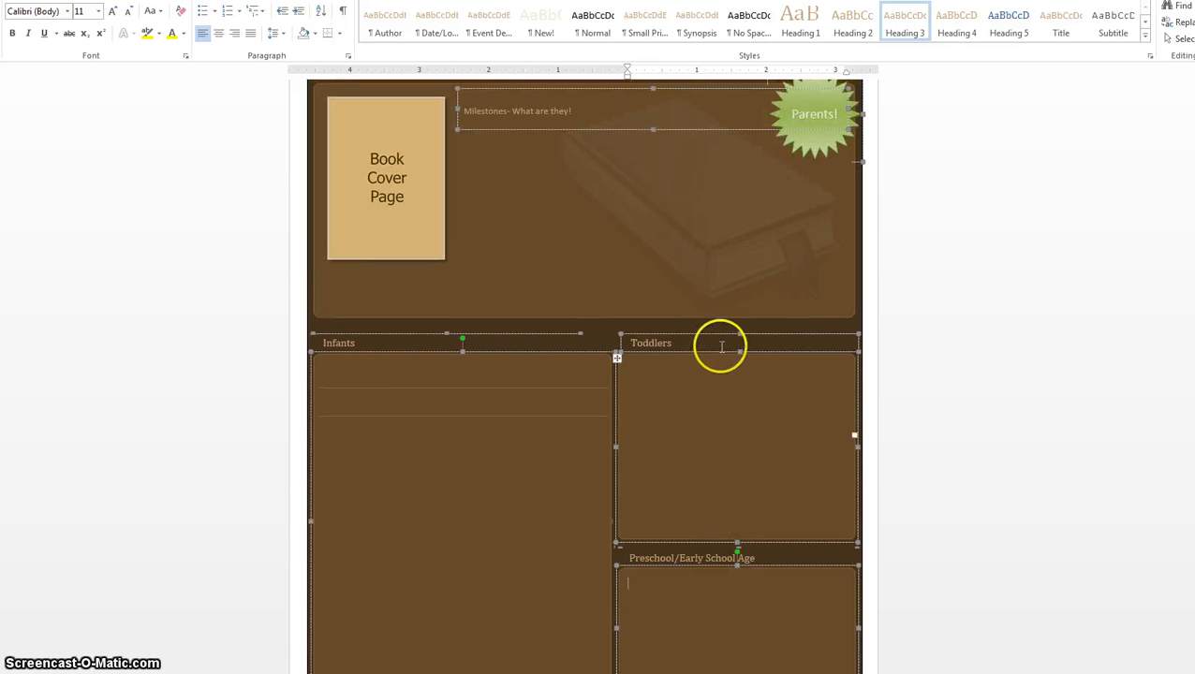
left_click(569, 212)
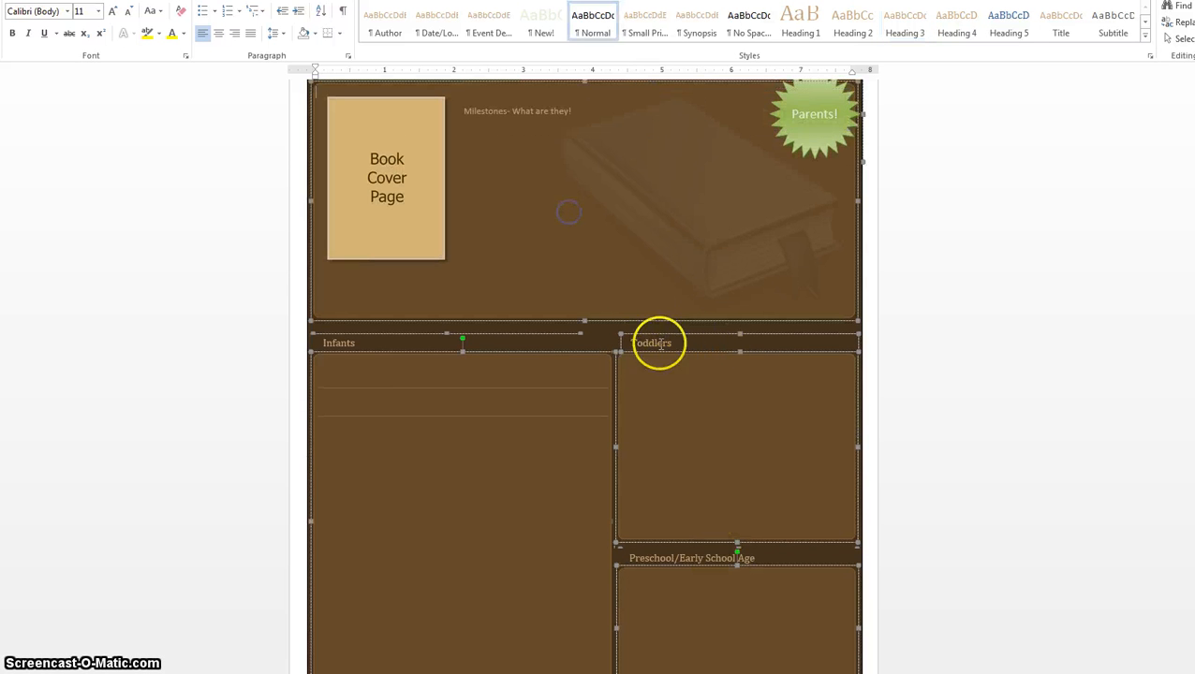
left_click(737, 349)
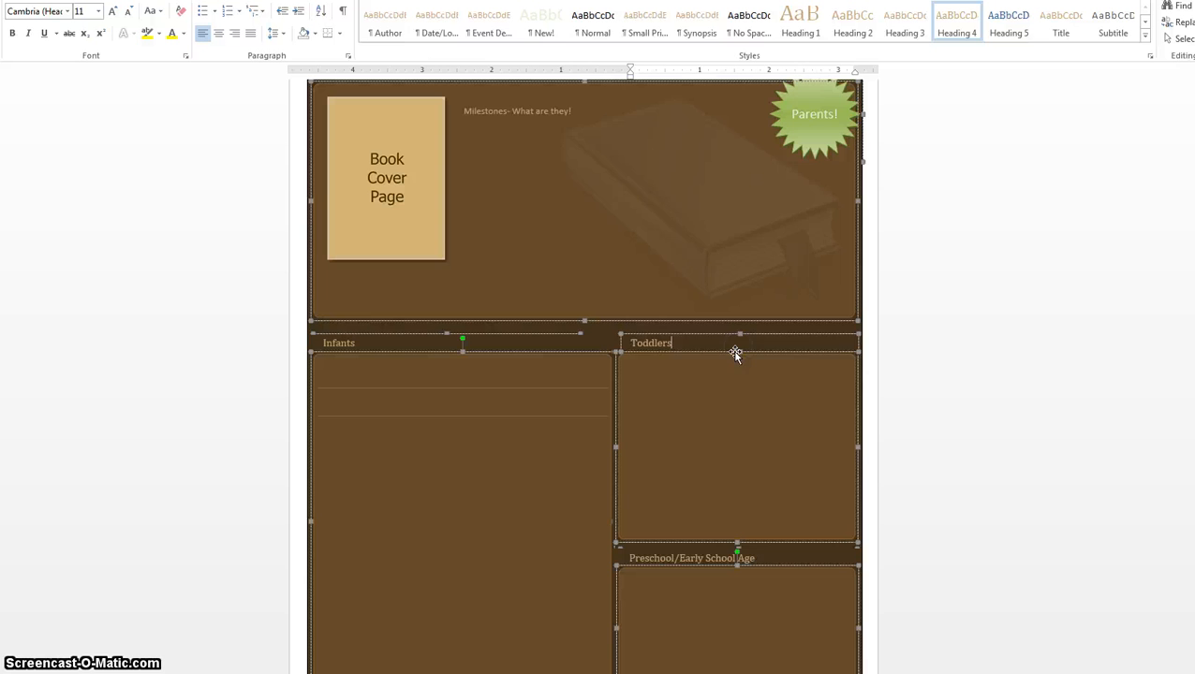
left_click_drag(736, 353, 674, 200)
left_click(652, 314)
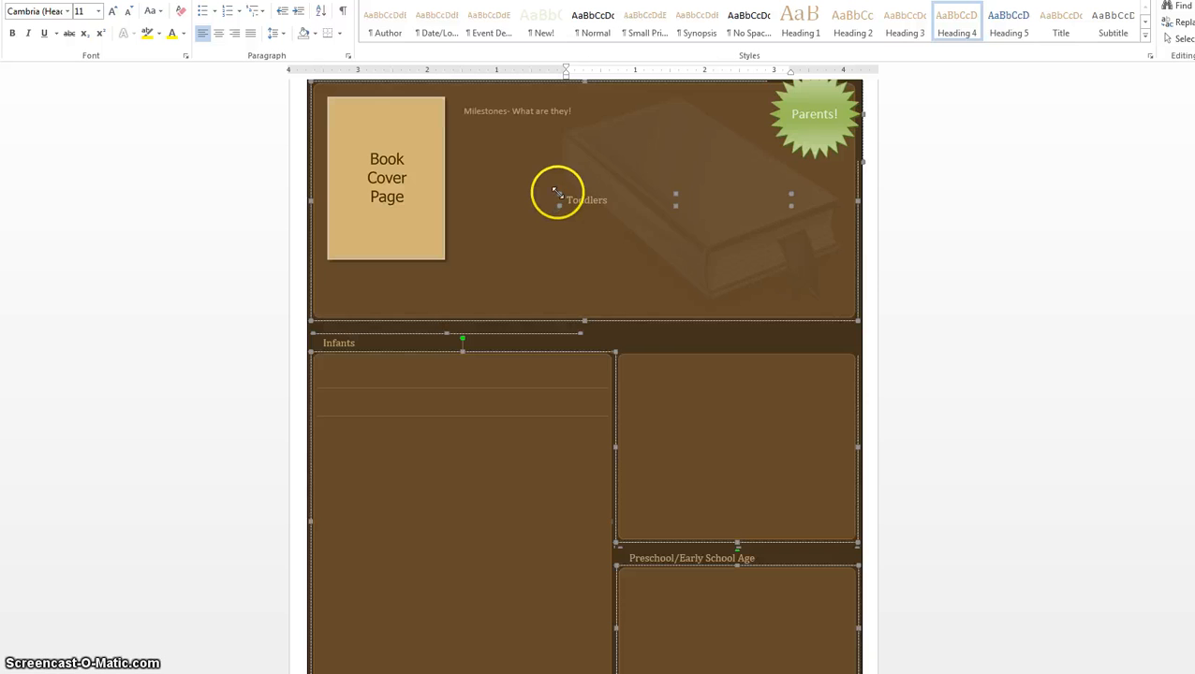
left_click(645, 343)
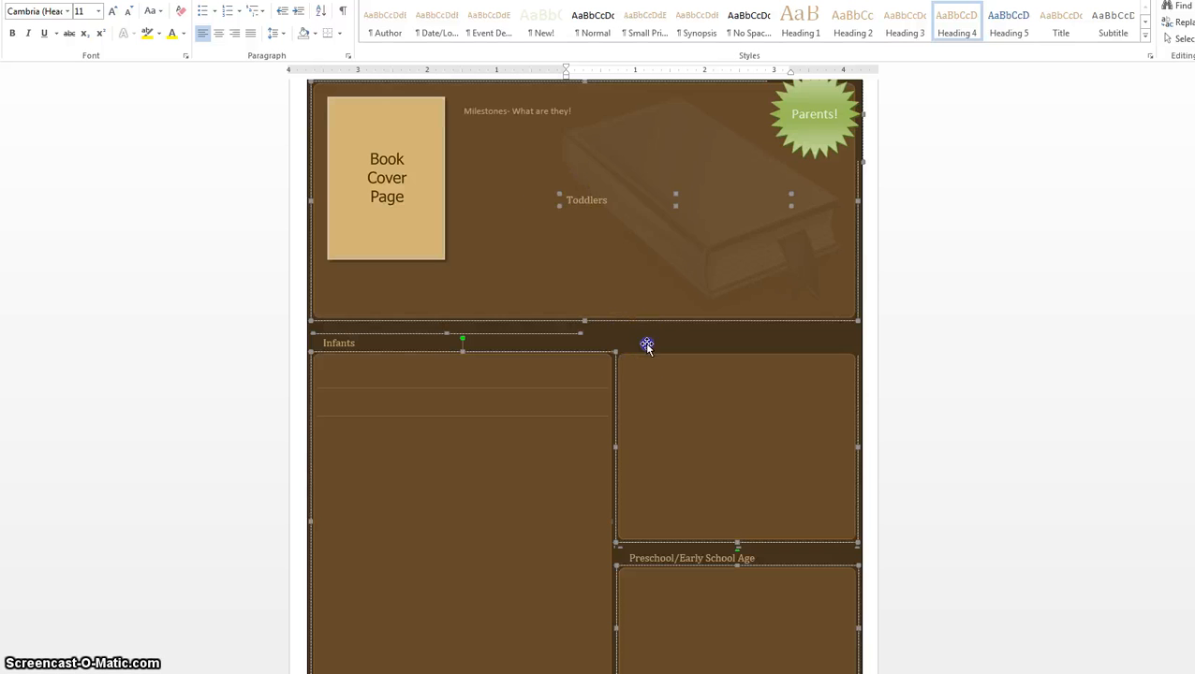
- Move the "Toddlers" heading text box down to sit directly above the empty panel beside the "Infants" section
left_click(735, 204)
left_click(789, 206)
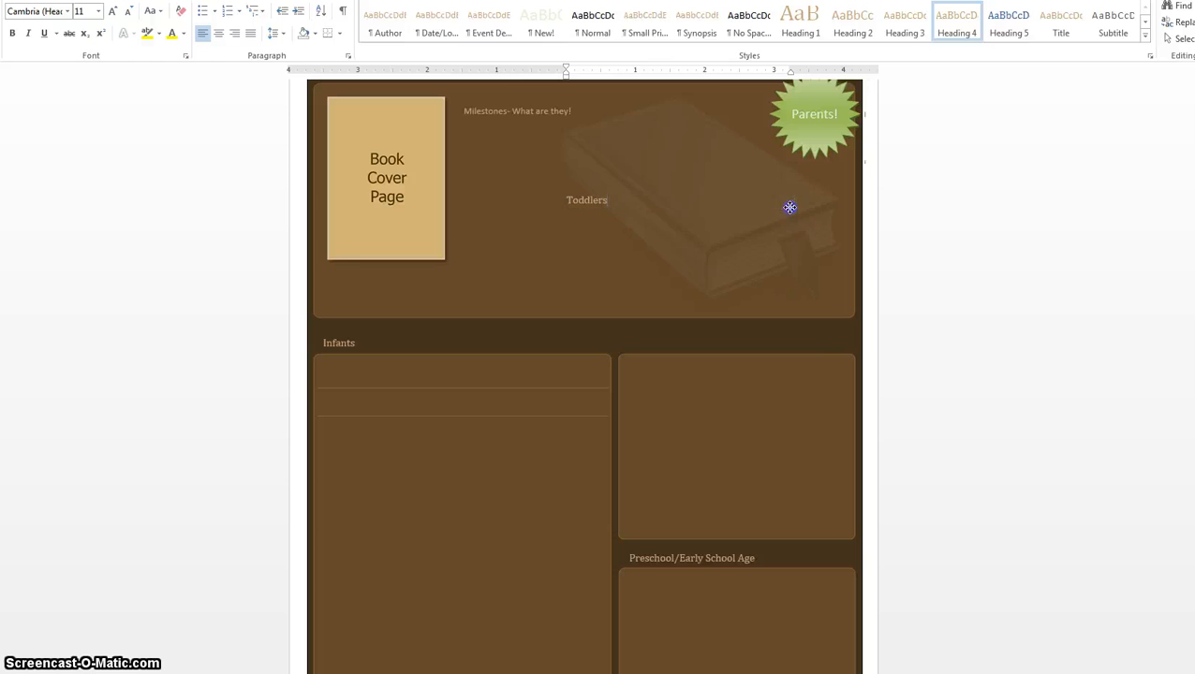
left_click_drag(814, 348, 846, 342)
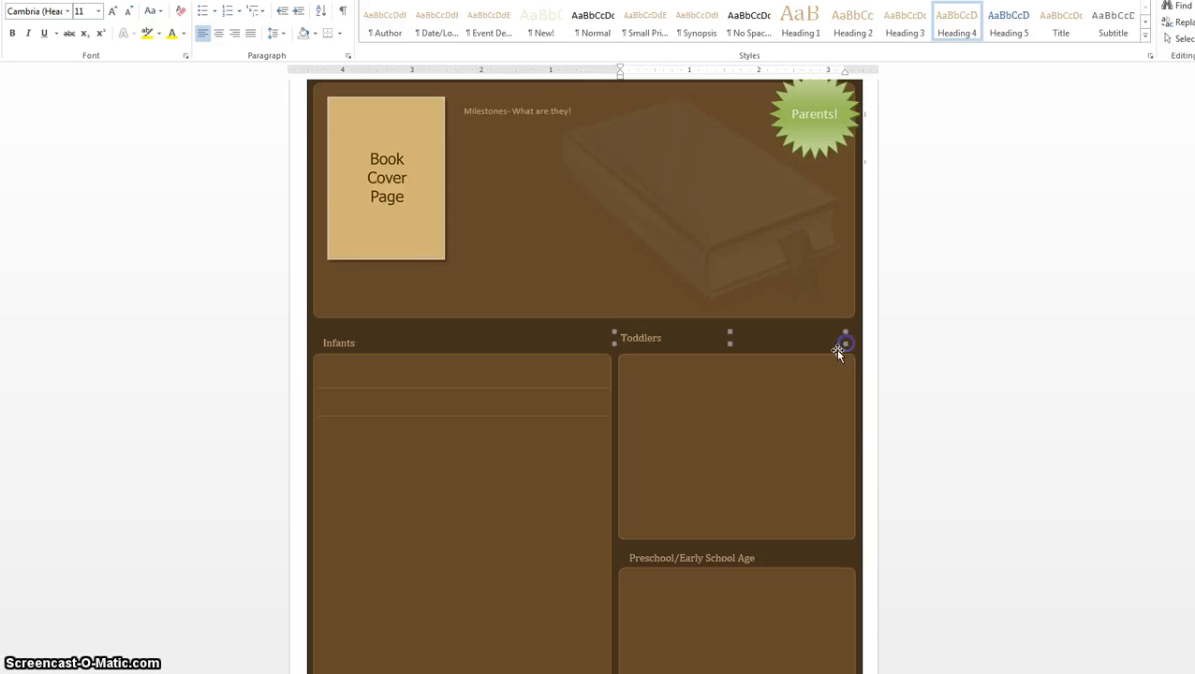
- Place the text cursor in the empty panel under the "Preschool/Early School Age" heading
scroll(737, 510, "down", 1)
left_click(742, 570)
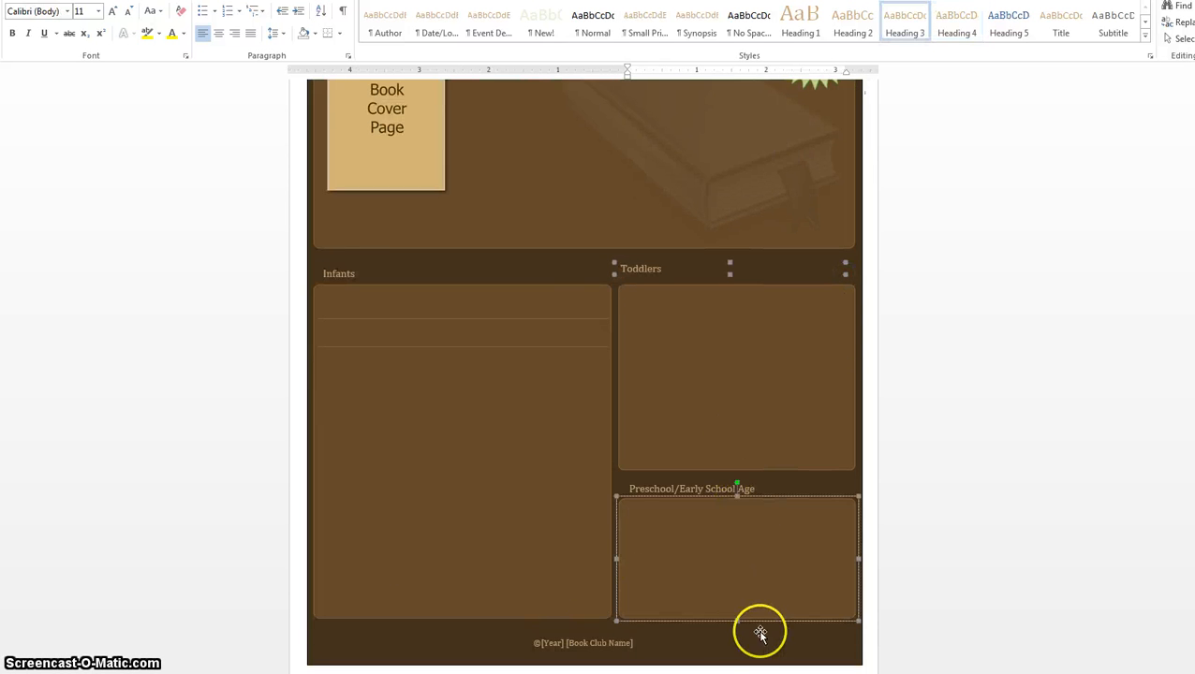
scroll(746, 581, "up", 1)
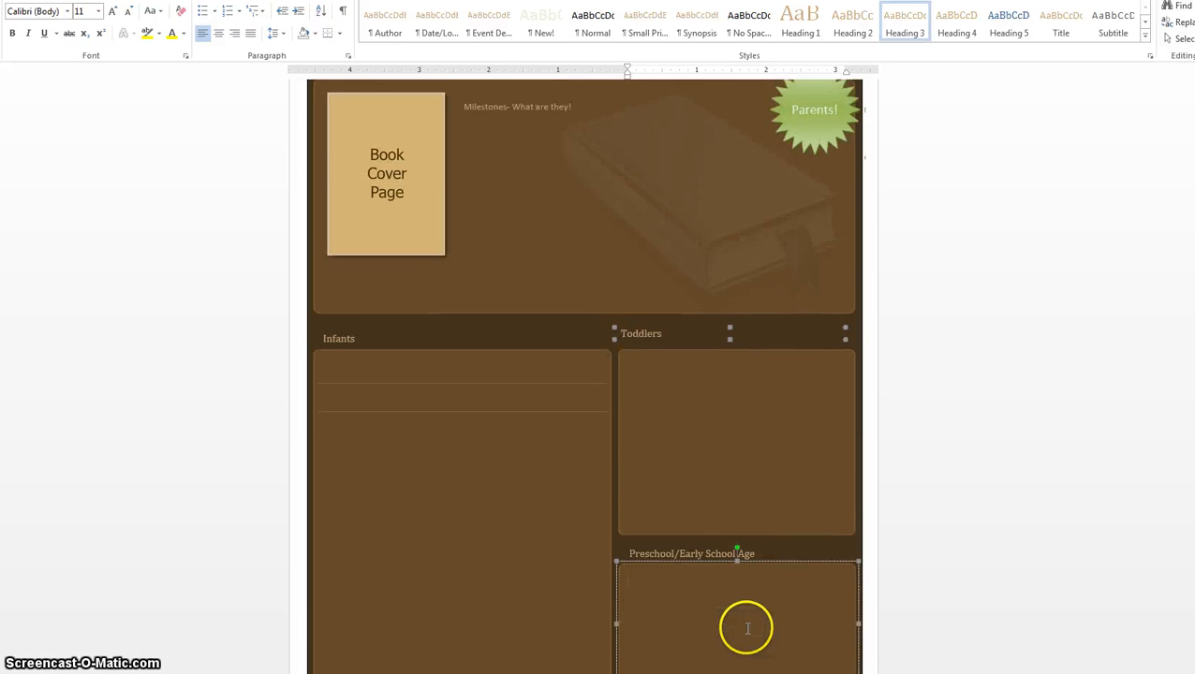
scroll(759, 590, "down", 1)
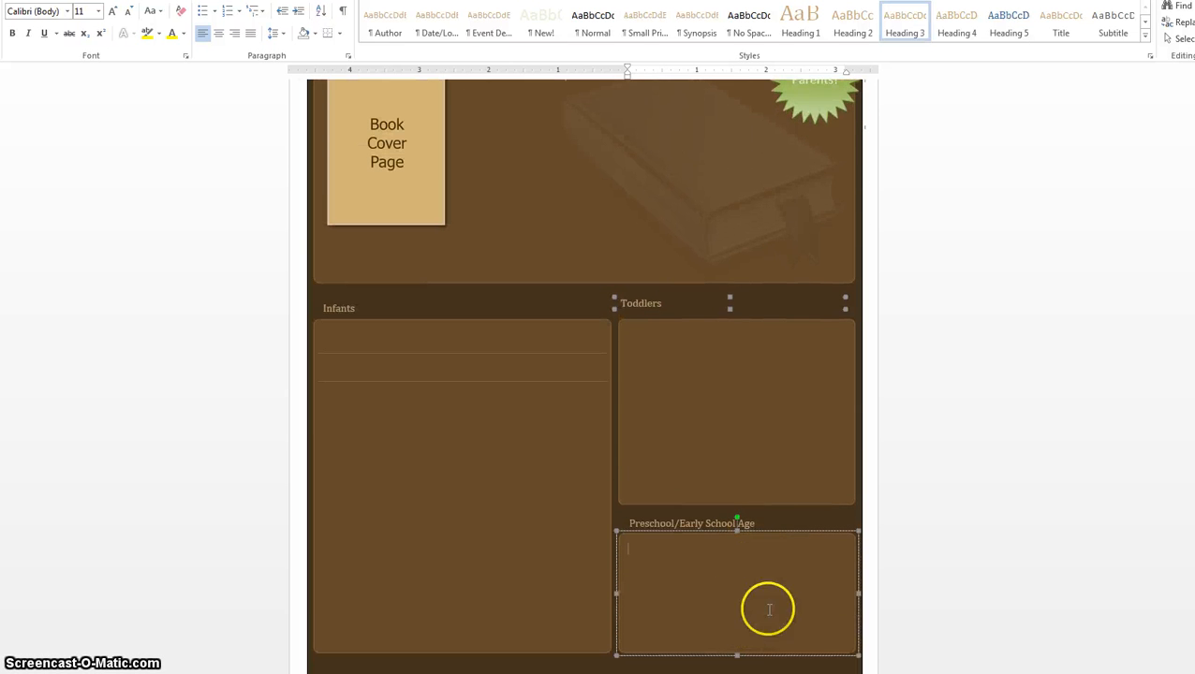
left_click(709, 566)
scroll(709, 505, "up", 1)
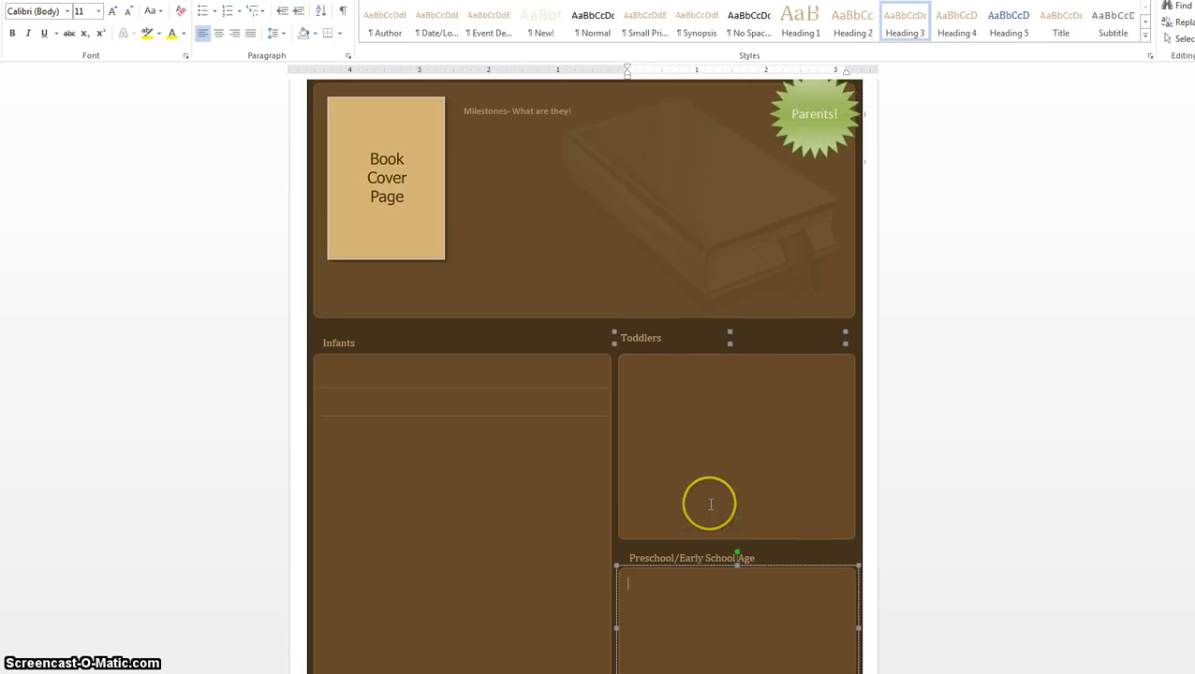